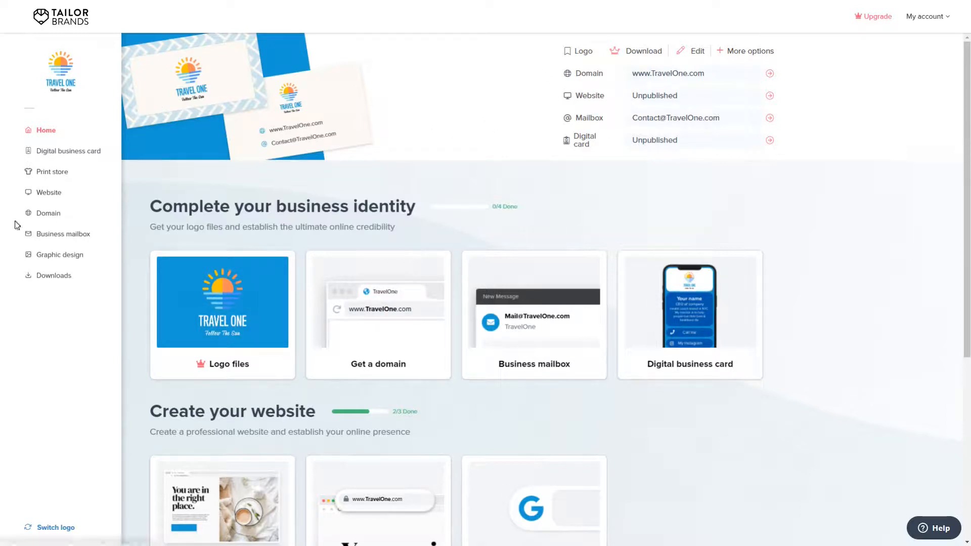
# Start creating a new website with the advanced option to build an online store or blog
pyautogui.click(49, 194)
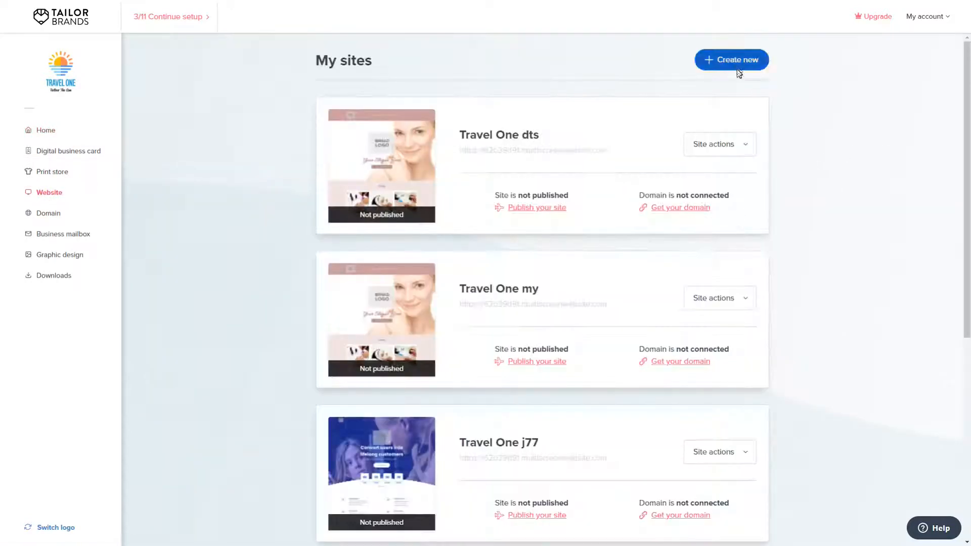
pyautogui.click(734, 60)
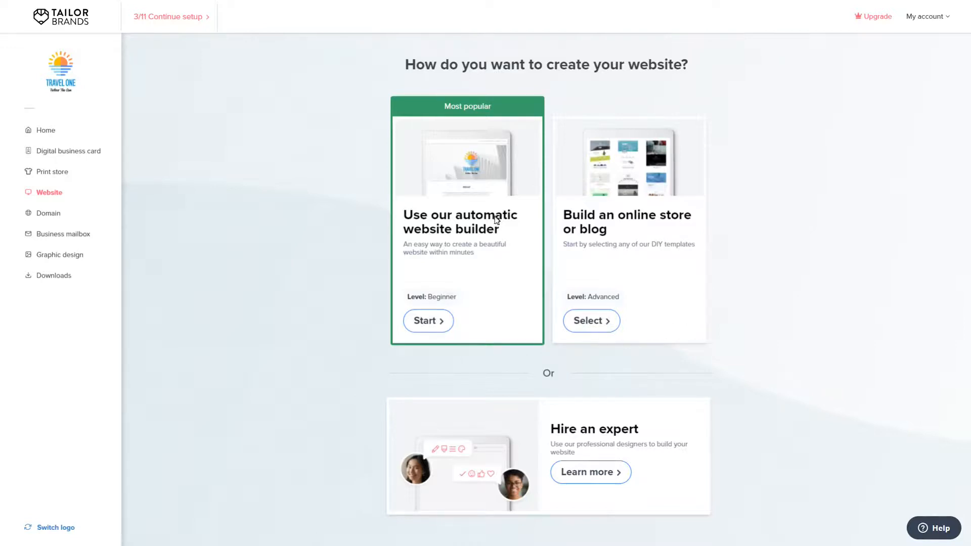
pyautogui.click(591, 323)
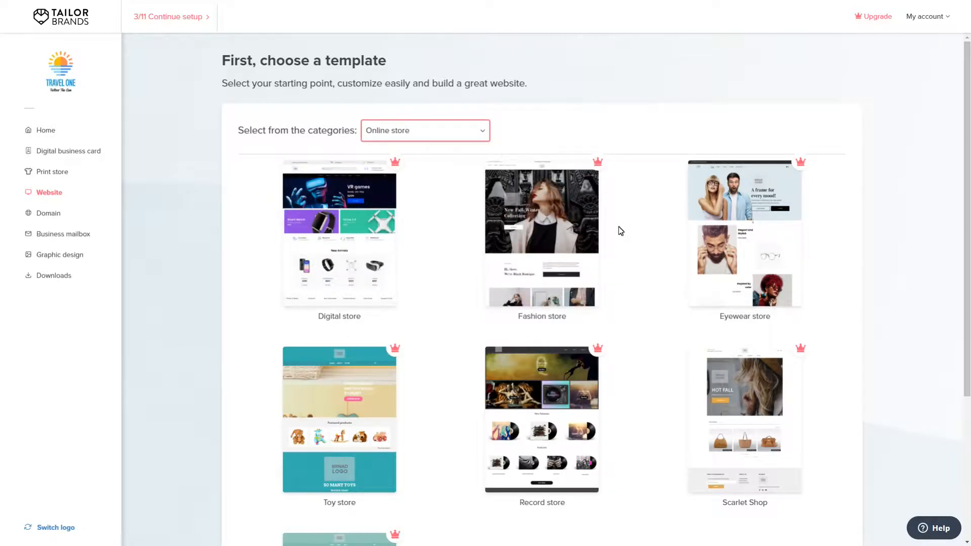
# Browse the online store templates and switch the template category to Business
pyautogui.scroll(-3, 636, 340)
pyautogui.scroll(3, 636, 338)
pyautogui.click(402, 131)
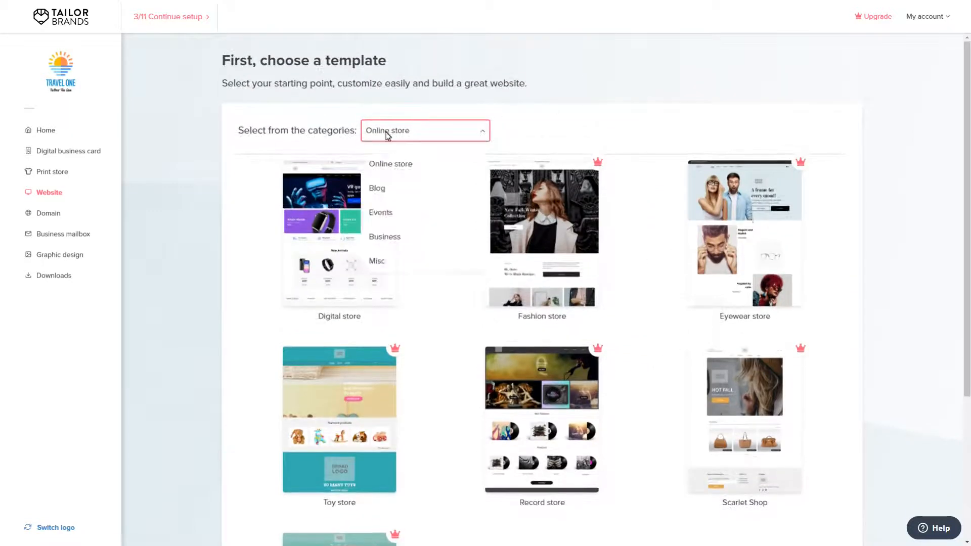
pyautogui.click(384, 238)
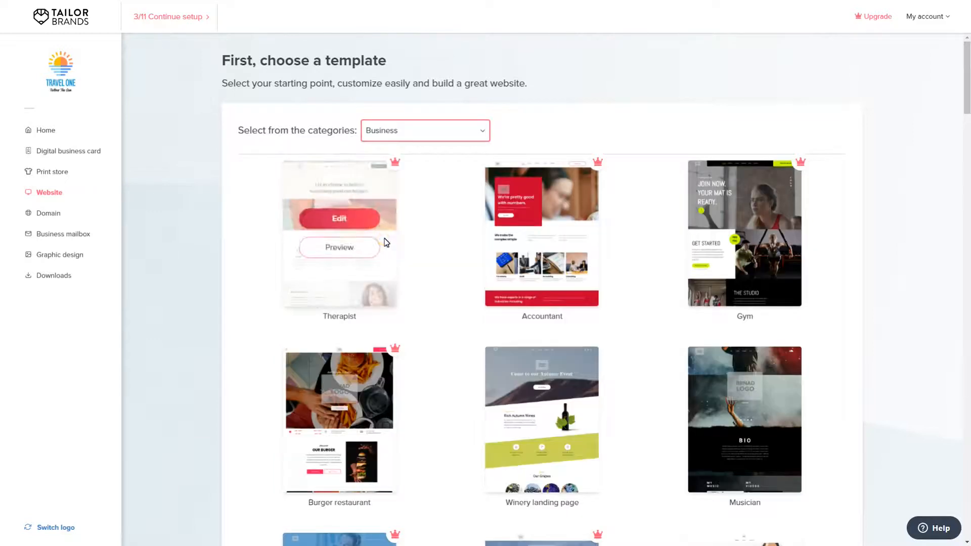
# Find the Consulting template among the business templates and open it for editing
pyautogui.moveTo(790, 195)
pyautogui.scroll(-3, 753, 225)
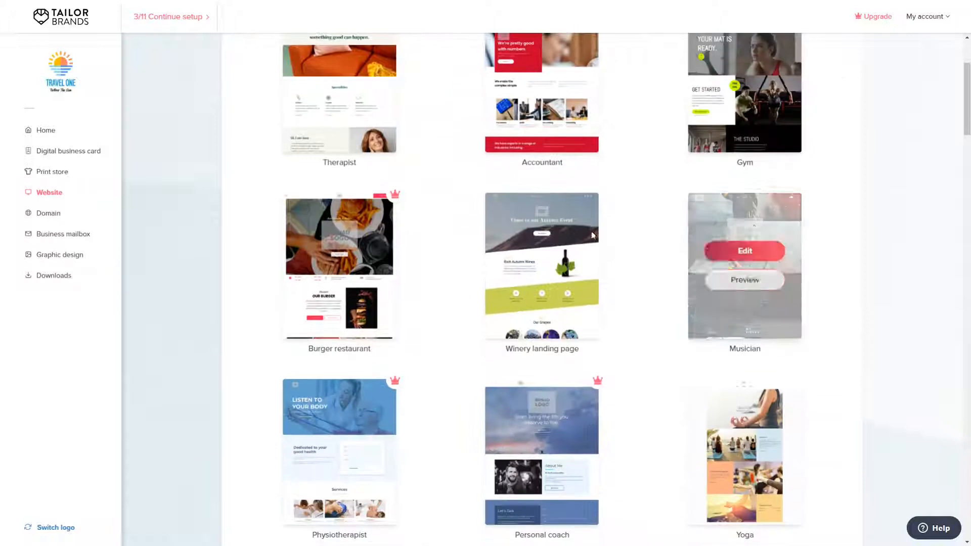
pyautogui.scroll(-3, 668, 266)
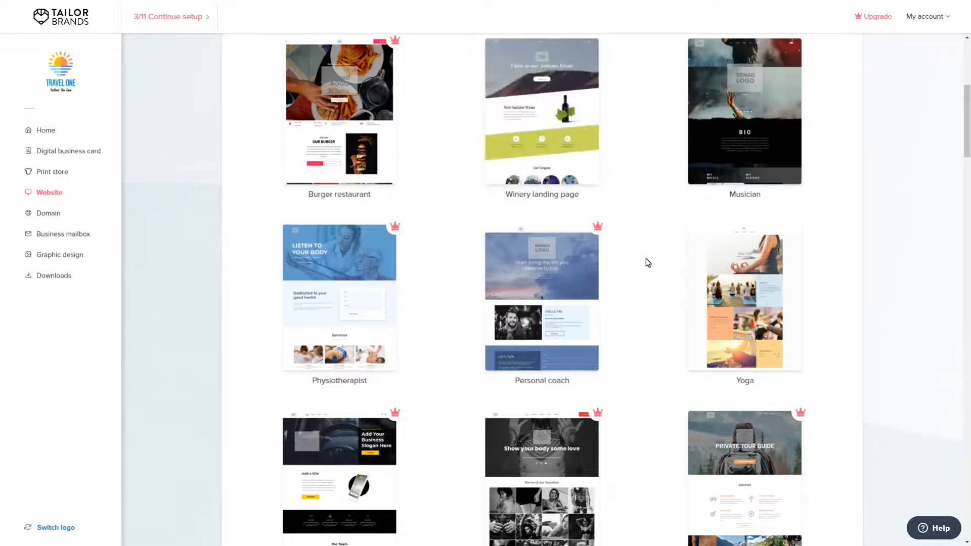
pyautogui.scroll(-1, 652, 260)
pyautogui.scroll(-5, 647, 242)
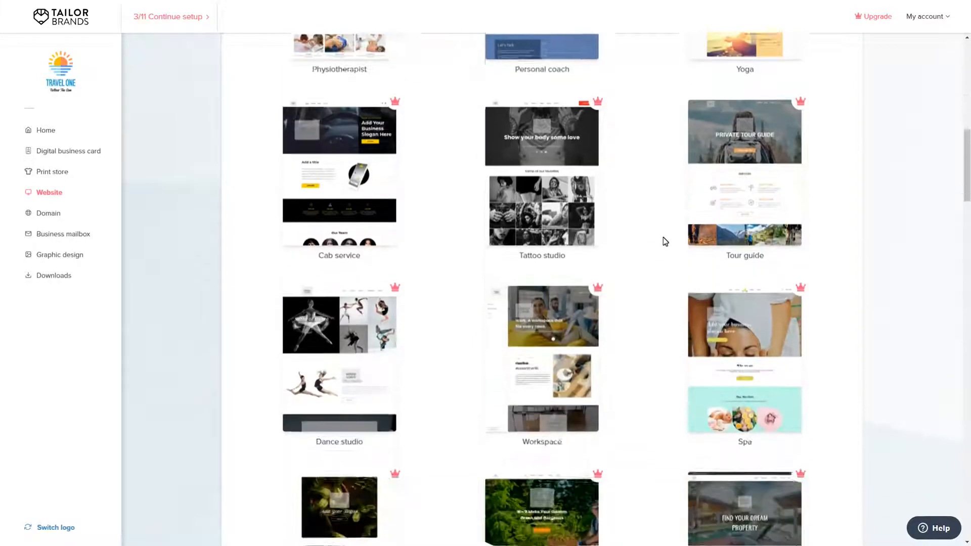
pyautogui.scroll(-10, 664, 239)
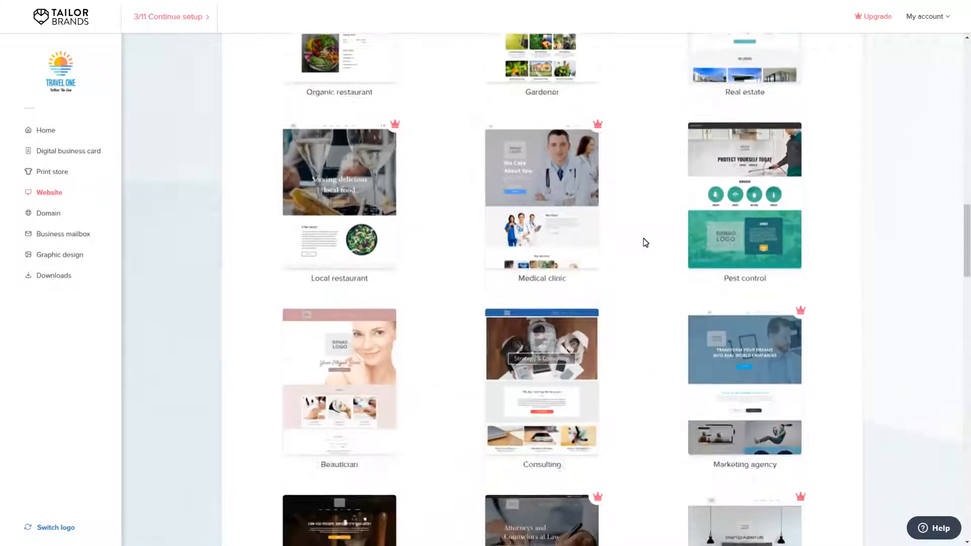
pyautogui.scroll(-3, 643, 238)
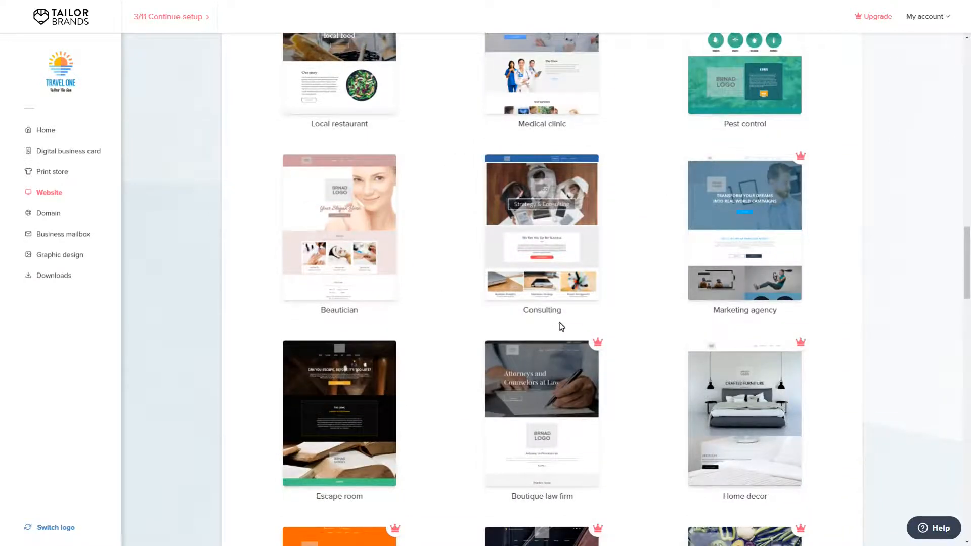
pyautogui.click(542, 210)
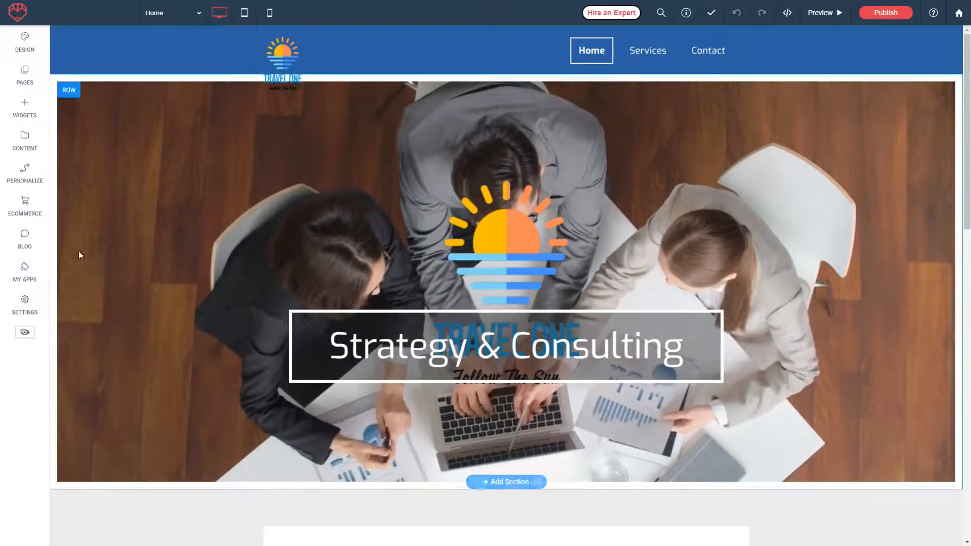
# Preview the site and look through its Services and Contact pages
pyautogui.click(824, 12)
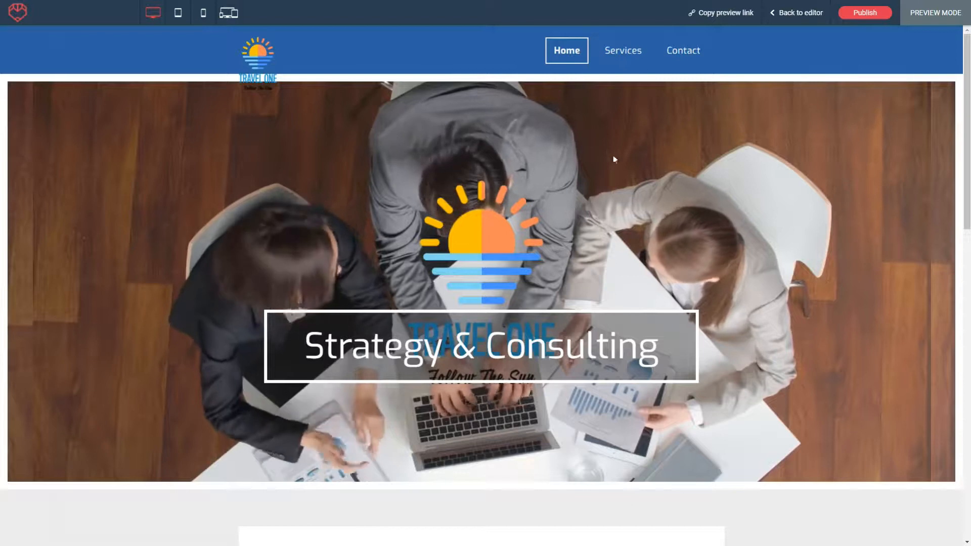
pyautogui.click(624, 53)
pyautogui.click(683, 52)
pyautogui.scroll(-5, 658, 251)
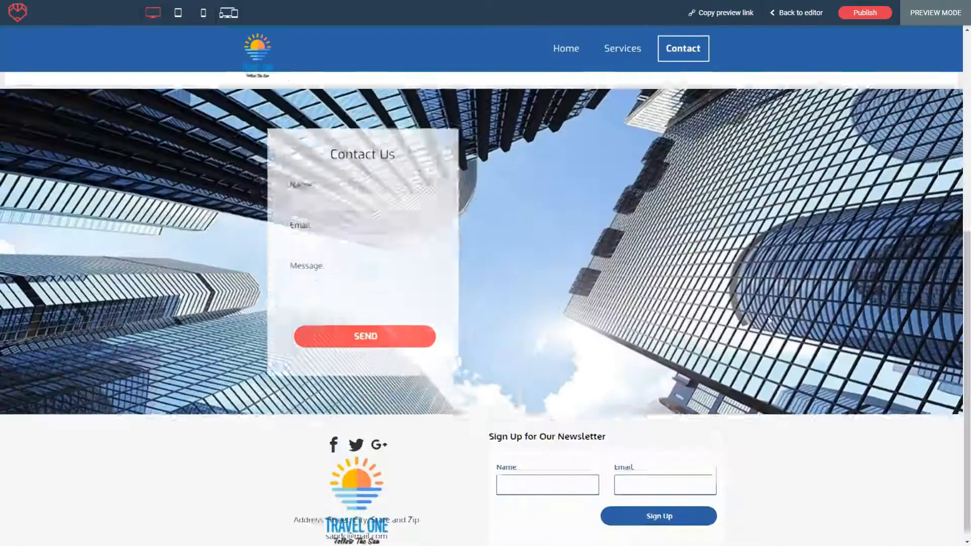
pyautogui.scroll(5, 768, 319)
# Examine the previewed Home page from hero image to footer, and return to the editor
pyautogui.click(566, 50)
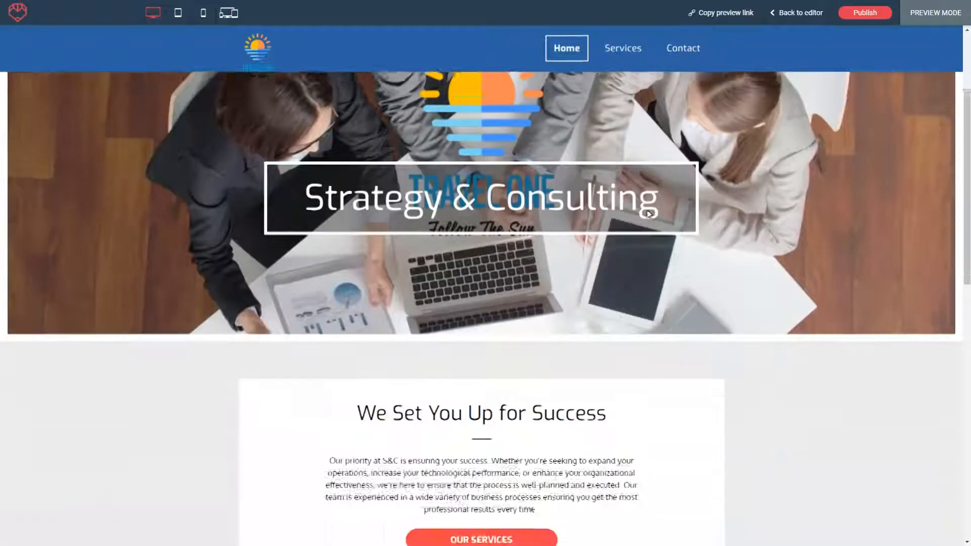
pyautogui.scroll(-10, 819, 228)
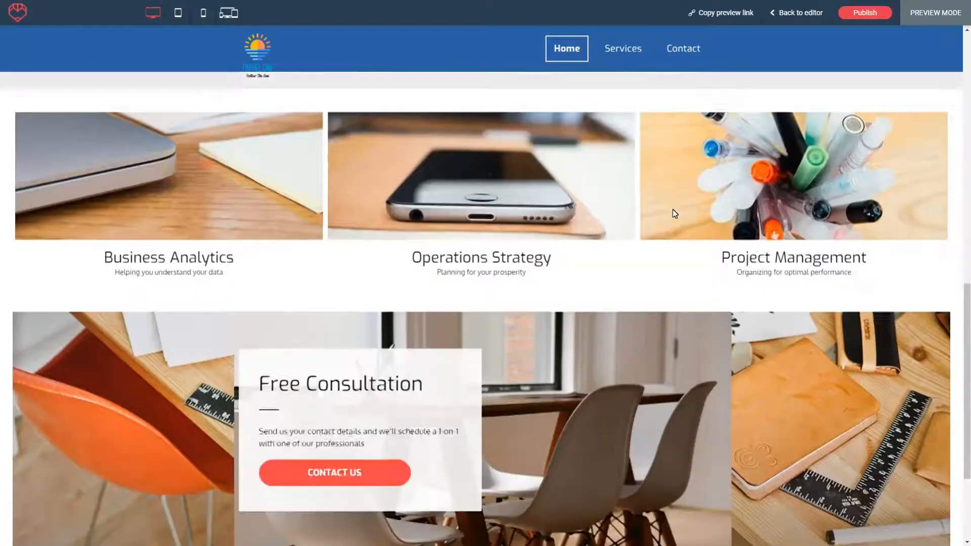
pyautogui.scroll(-3, 680, 208)
pyautogui.scroll(6, 849, 336)
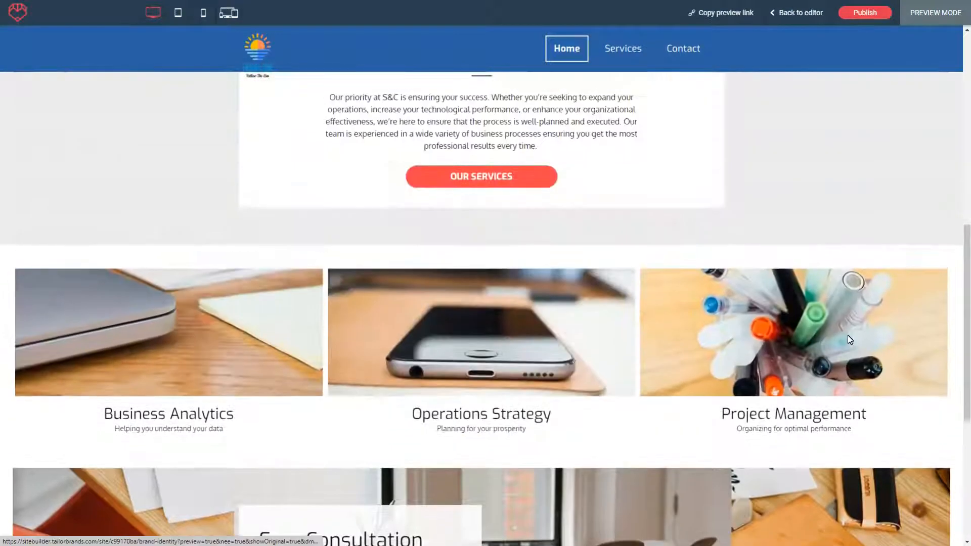
pyautogui.scroll(6, 847, 335)
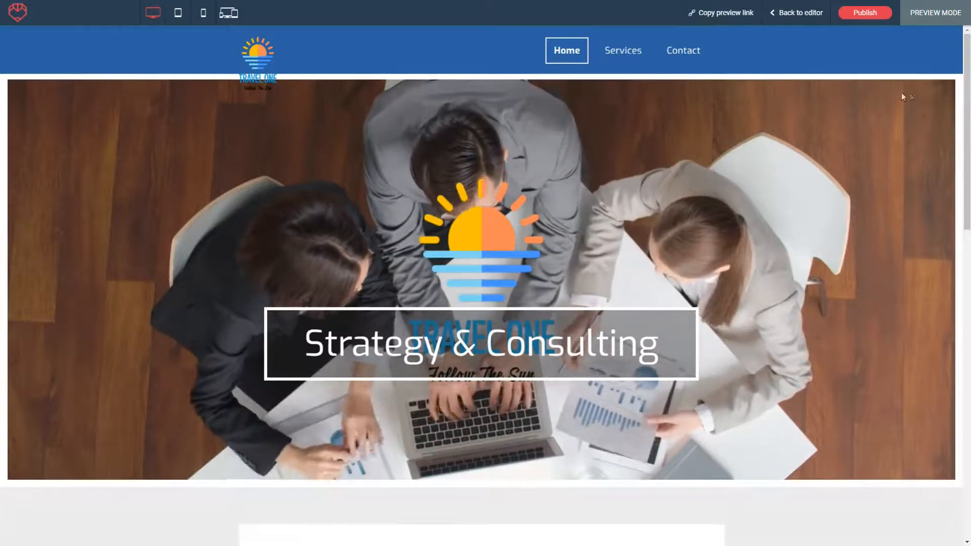
pyautogui.scroll(-5, 656, 337)
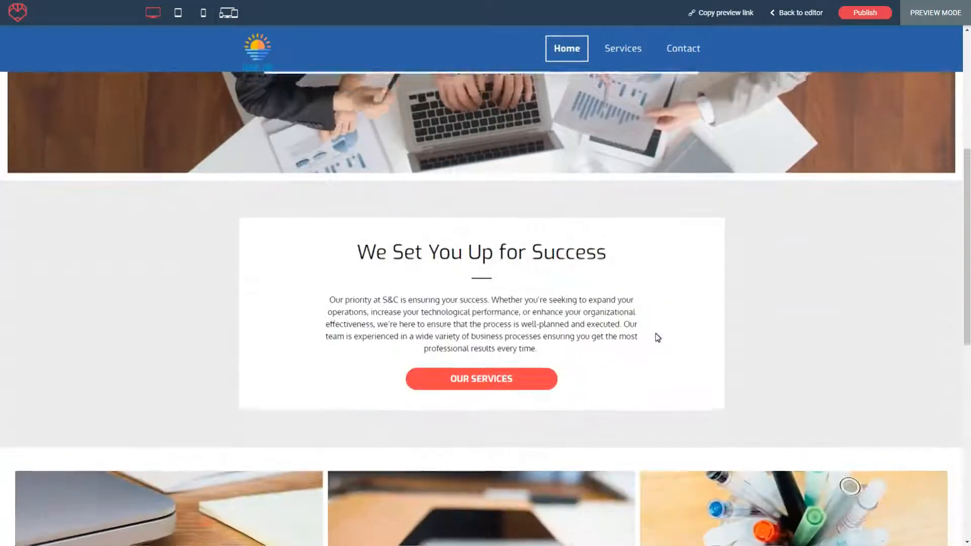
pyautogui.scroll(5, 655, 338)
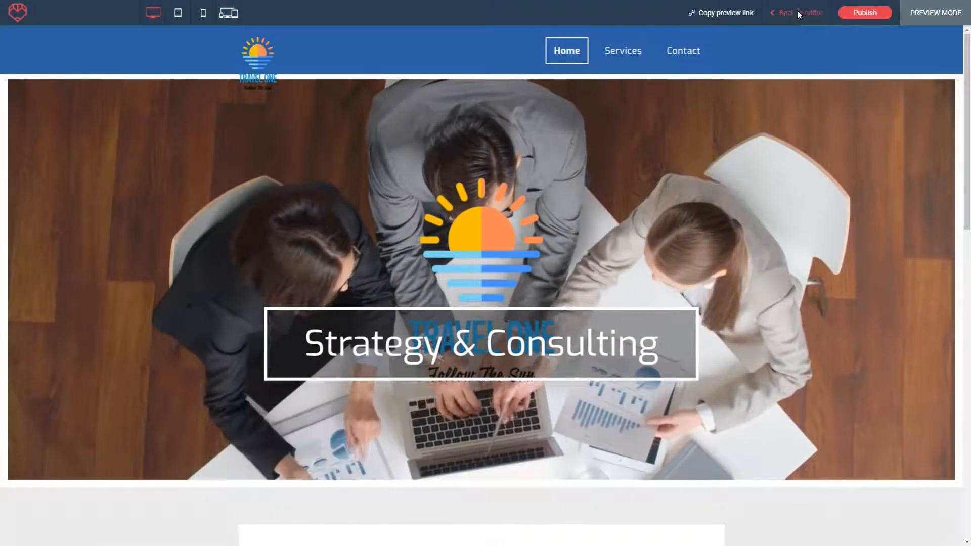
pyautogui.click(797, 13)
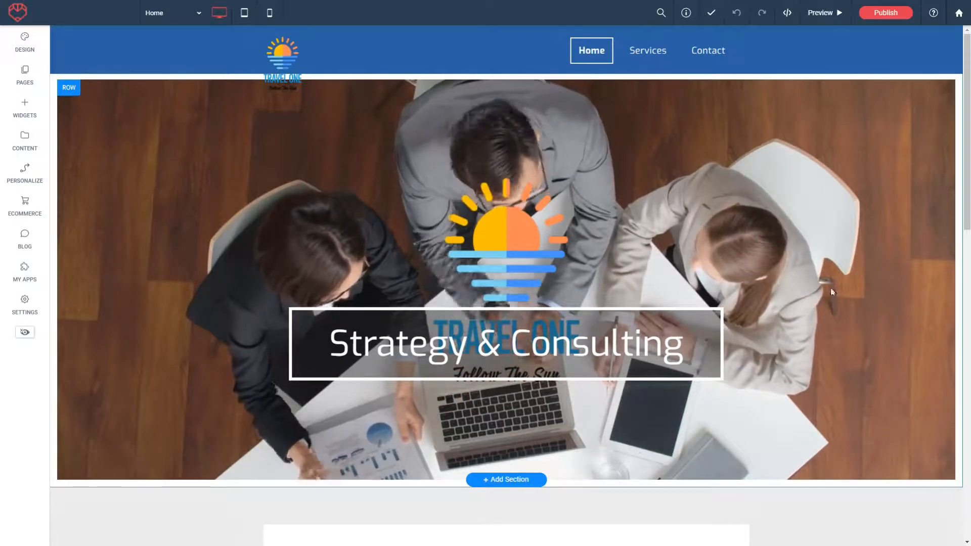
# Look at the blog management and website personalization options, and close them again
pyautogui.moveTo(787, 18)
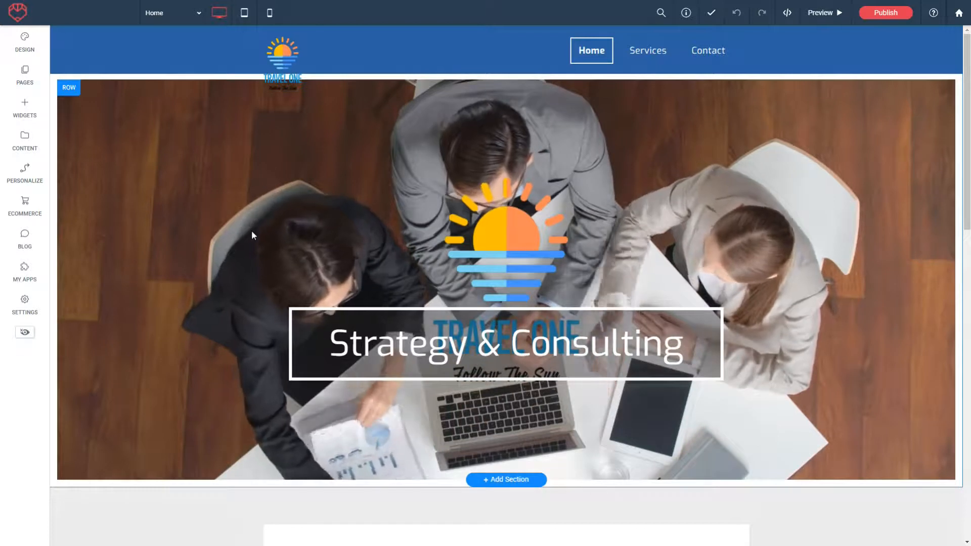
pyautogui.click(31, 246)
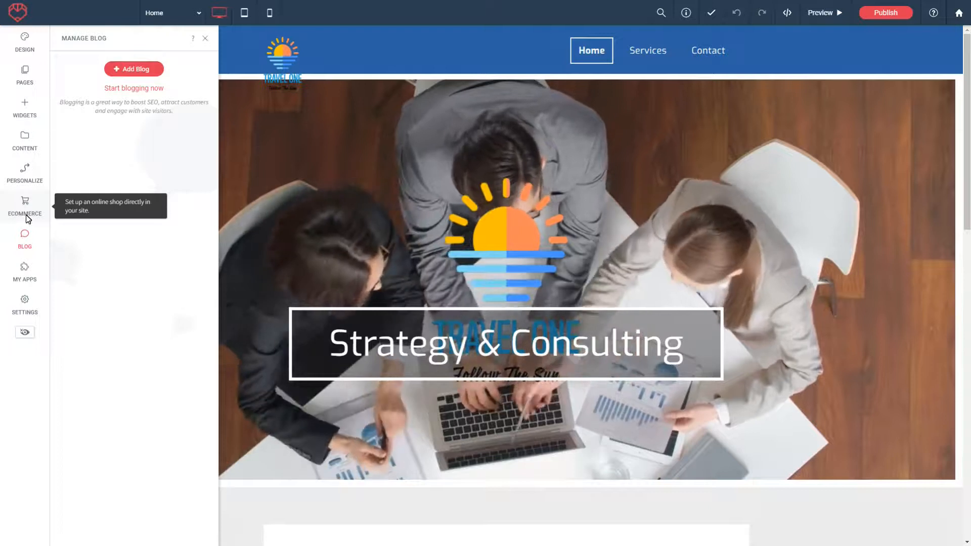
pyautogui.click(25, 173)
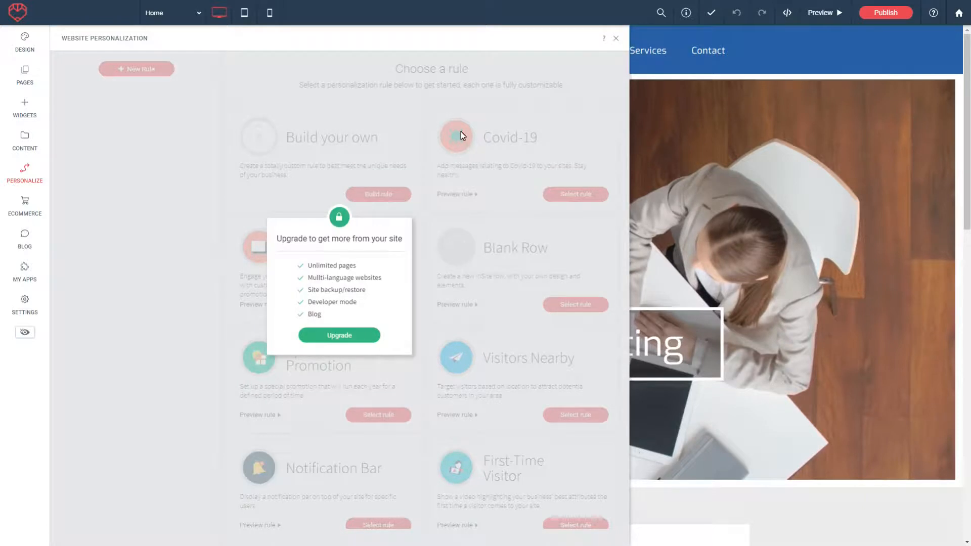
pyautogui.click(615, 38)
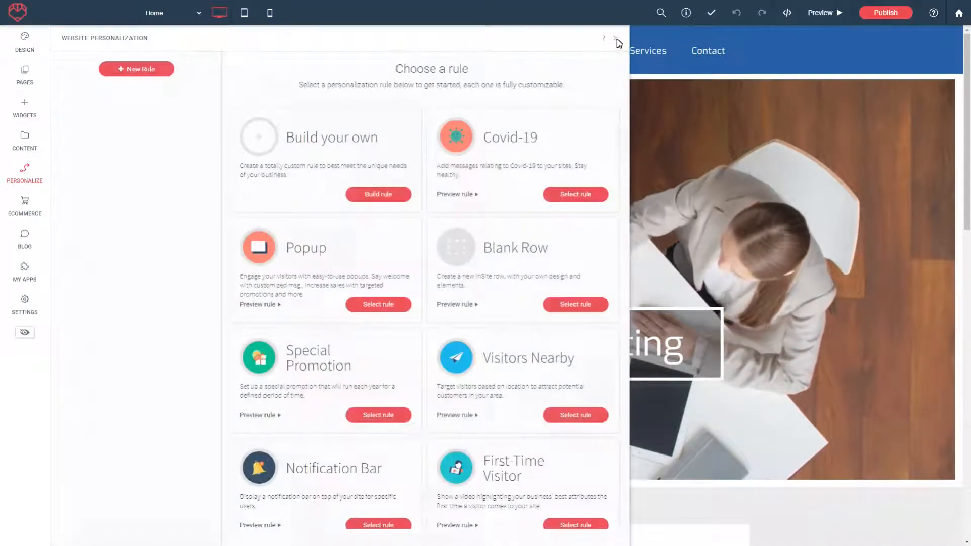
pyautogui.click(616, 39)
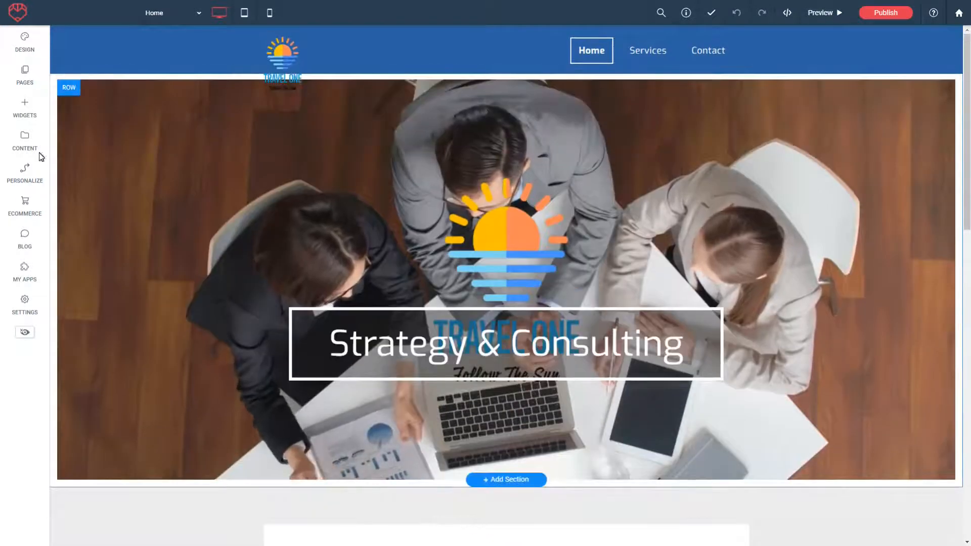
# Examine the Home page's sections in the editor, from the hero row through the services and consultation rows to the footer
pyautogui.scroll(-3, 847, 374)
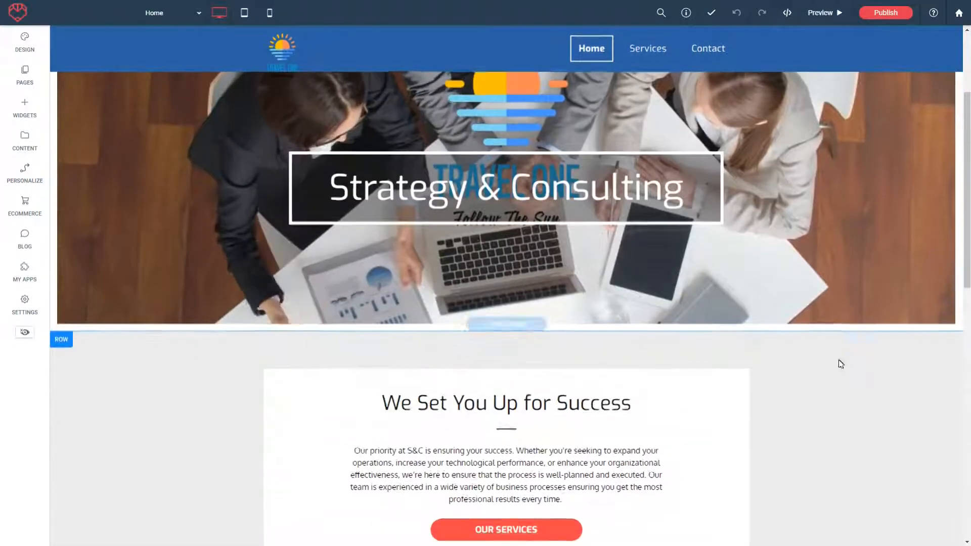
pyautogui.scroll(-3, 790, 275)
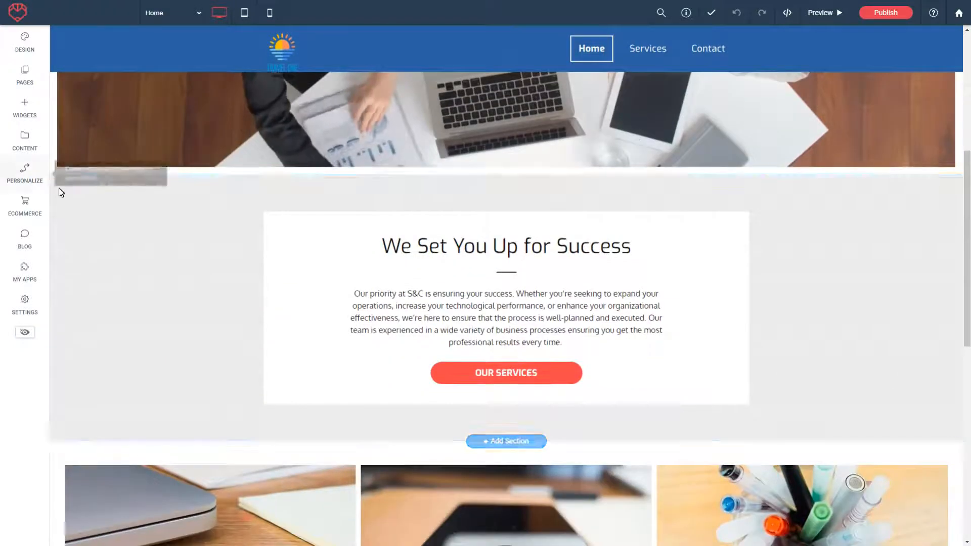
pyautogui.scroll(6, 96, 223)
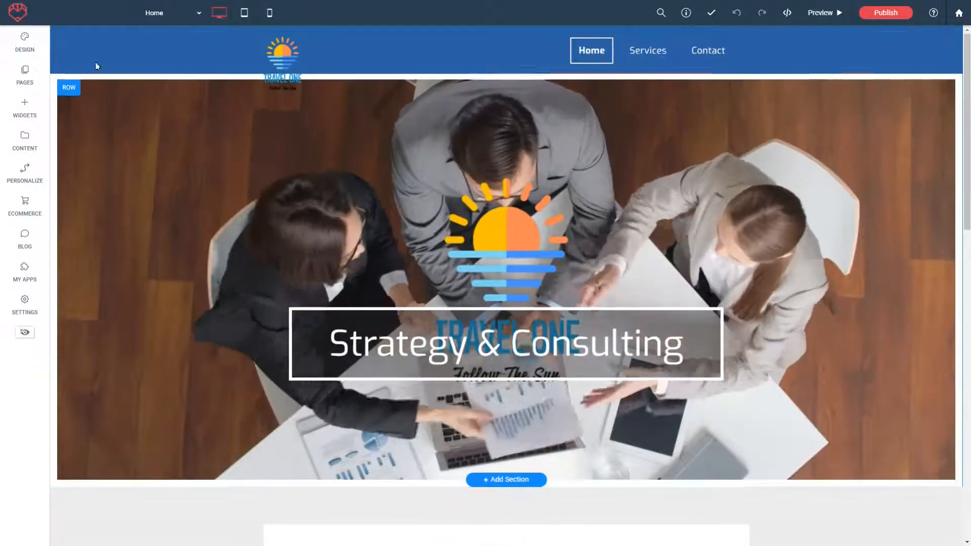
pyautogui.scroll(-3, 101, 262)
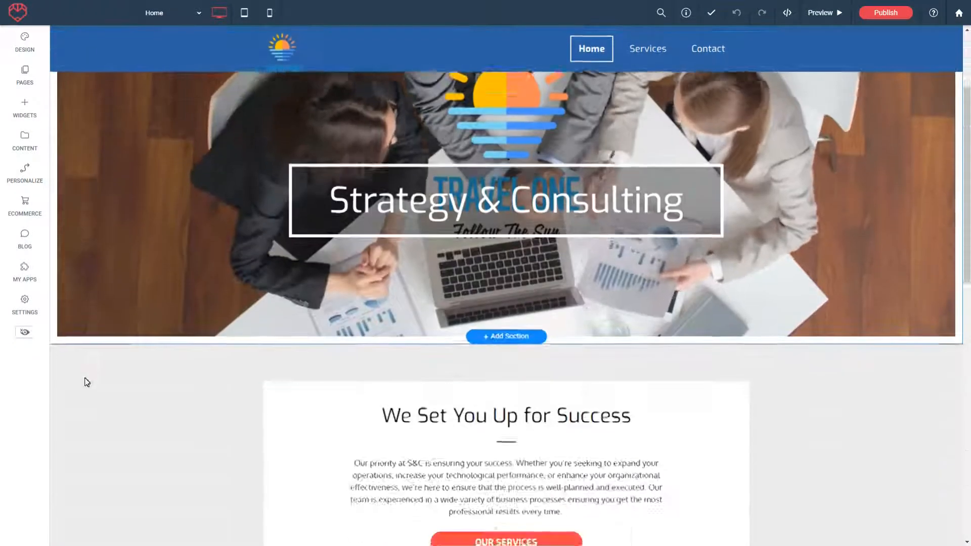
pyautogui.scroll(-7, 64, 325)
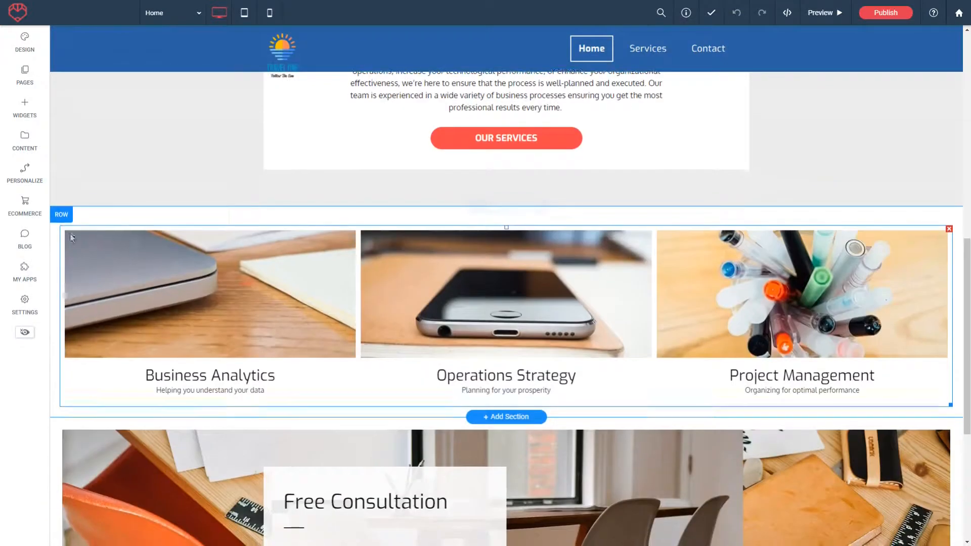
pyautogui.scroll(-5, 89, 320)
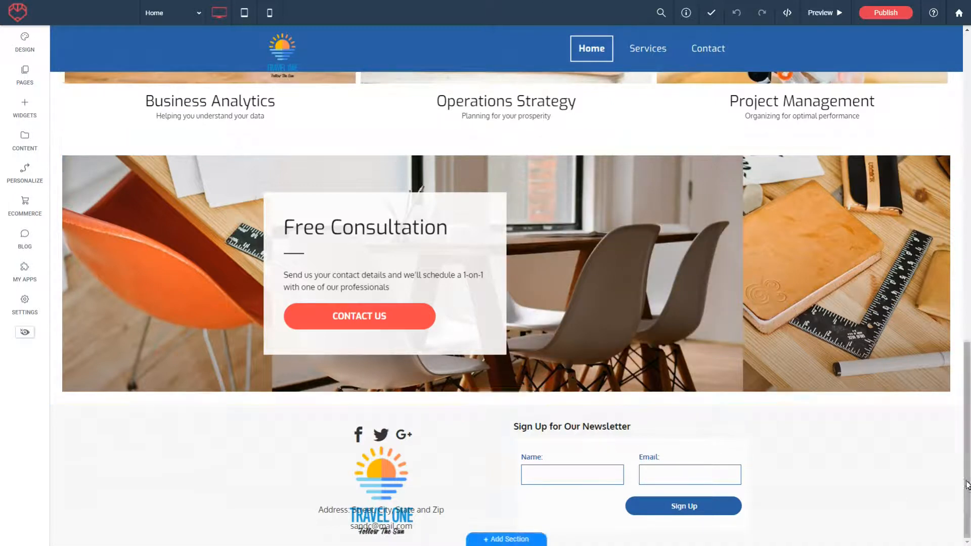
pyautogui.moveTo(969, 499); pyautogui.dragTo(969, 183)
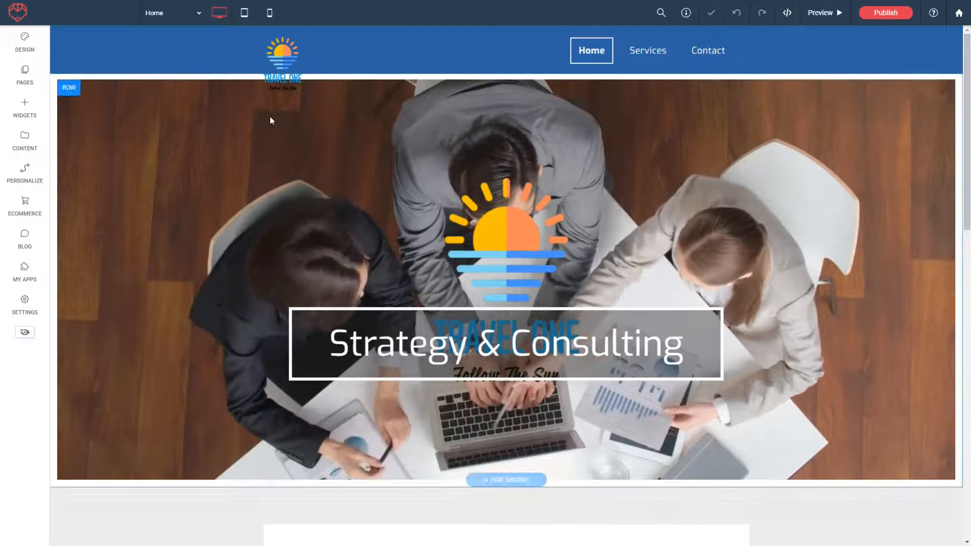
pyautogui.scroll(-10, 505, 304)
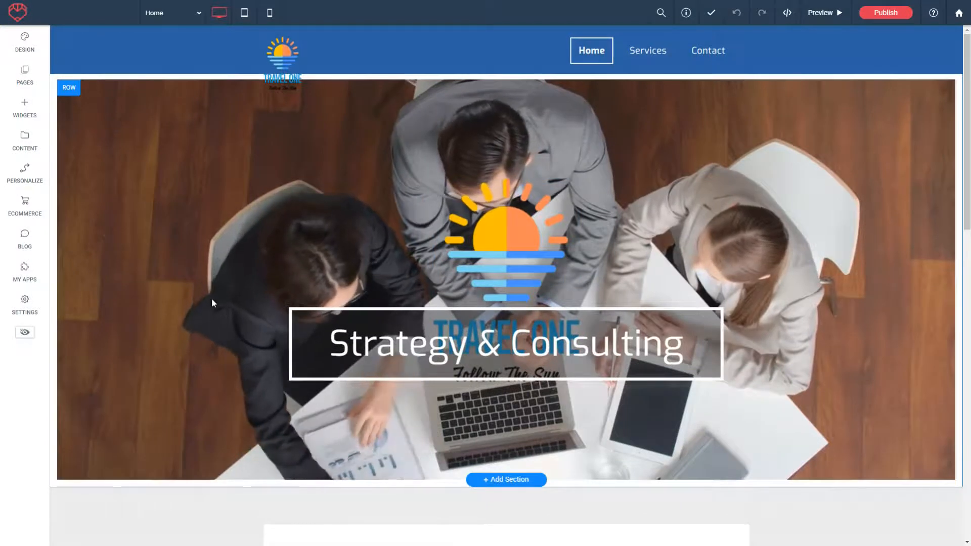
# Open the global text settings of the site design
pyautogui.click(23, 43)
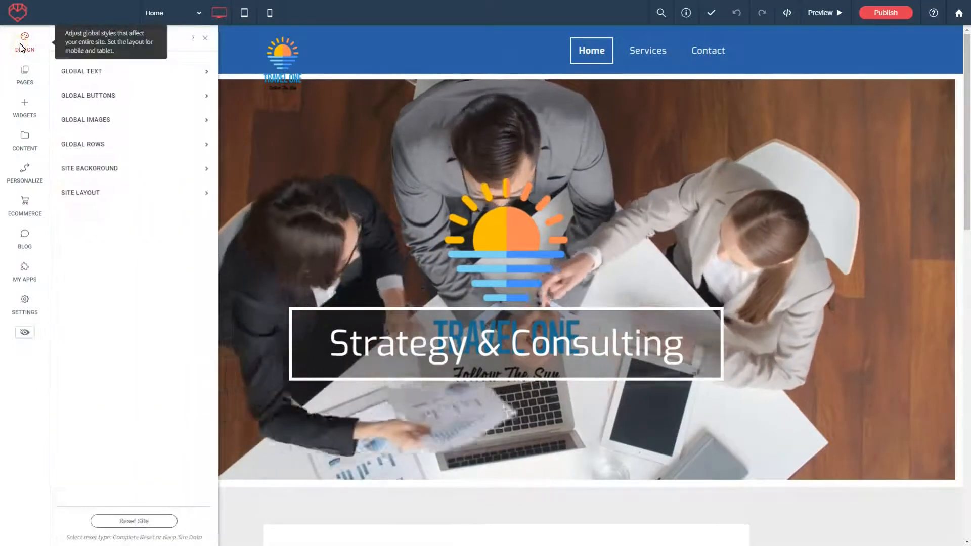
pyautogui.click(79, 72)
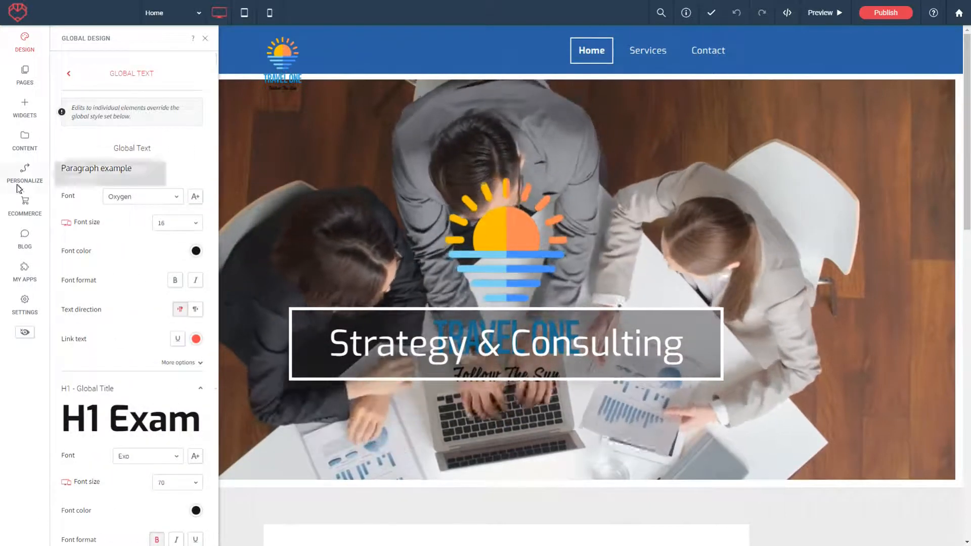
# Look through the paragraph font choices and the custom font upload option, and cancel font management without adding any fonts
pyautogui.click(177, 202)
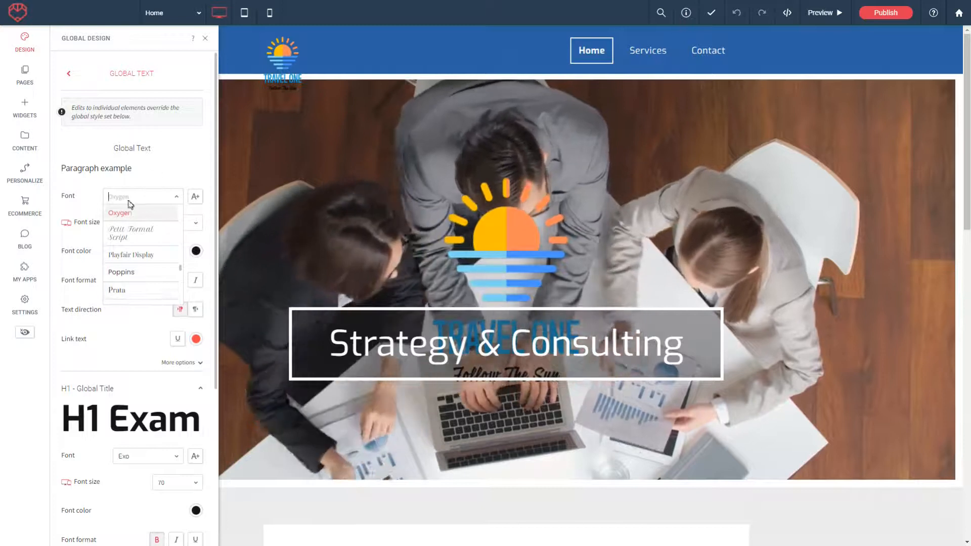
pyautogui.click(131, 197)
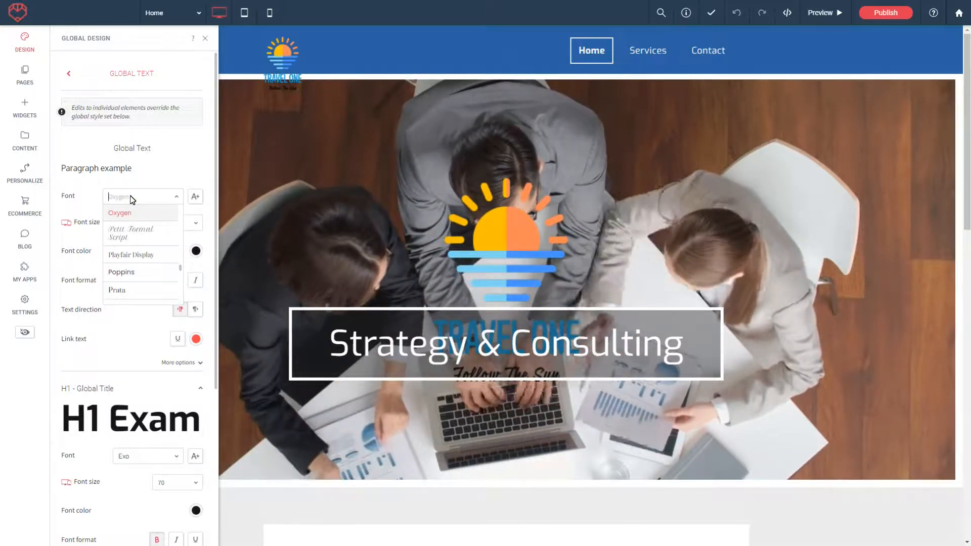
pyautogui.click(196, 200)
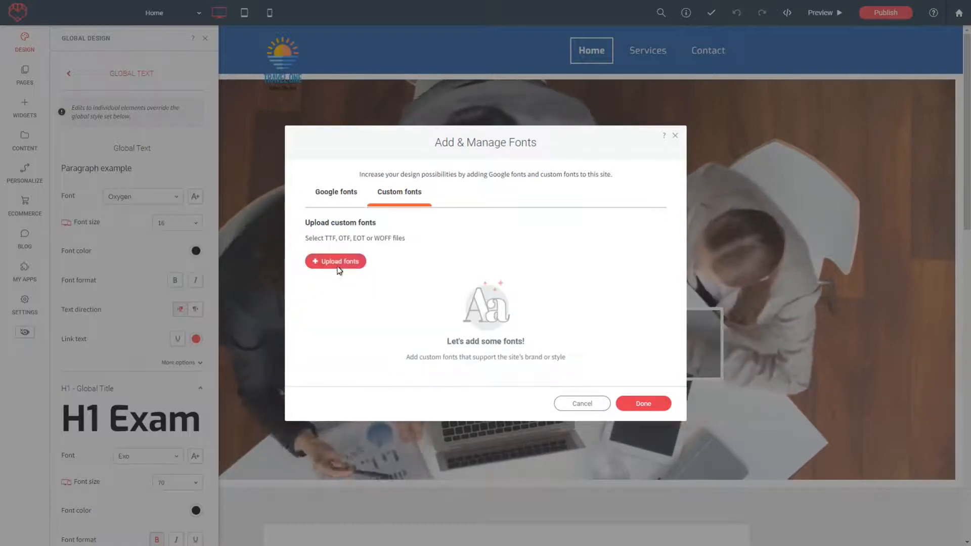
pyautogui.click(581, 403)
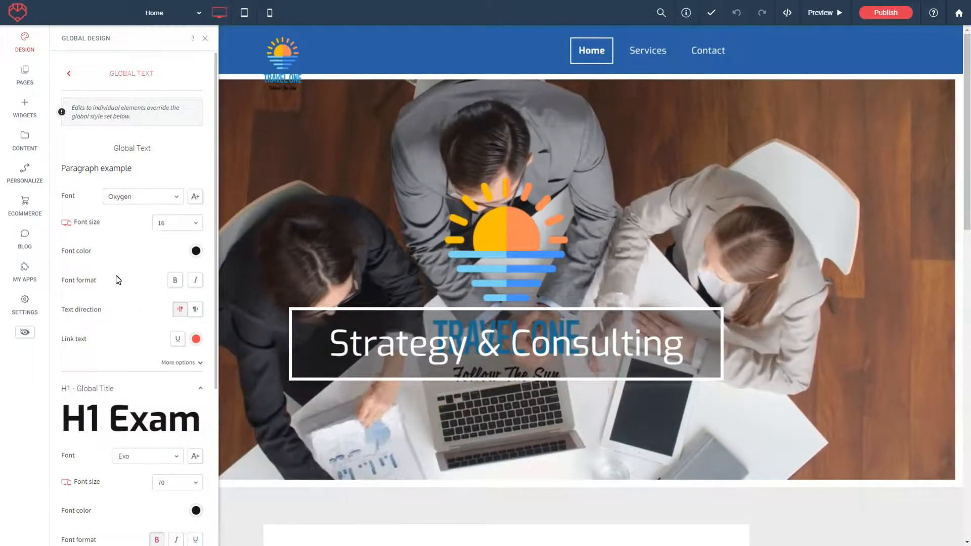
# Examine the H1 to H6 global title settings and return to the global design categories
pyautogui.scroll(-4, 119, 281)
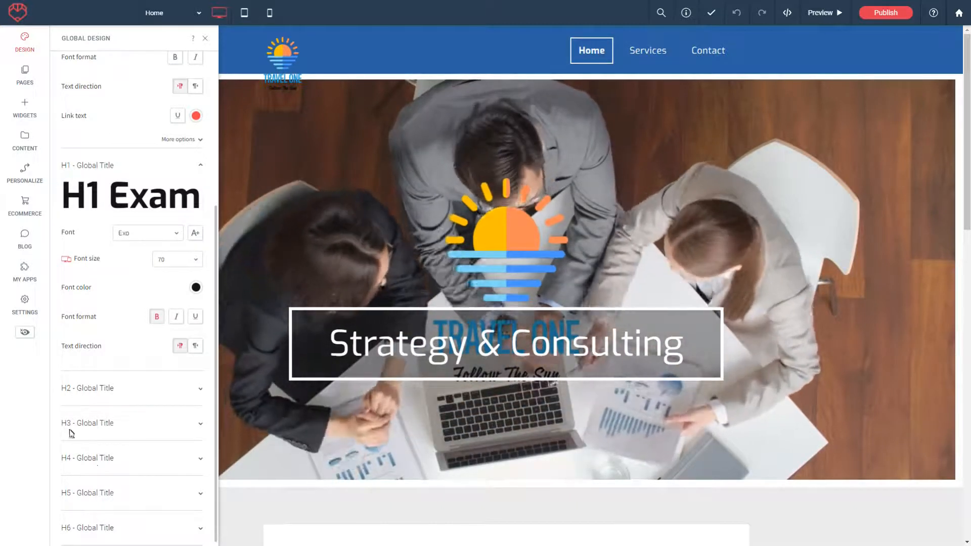
pyautogui.scroll(-1, 121, 502)
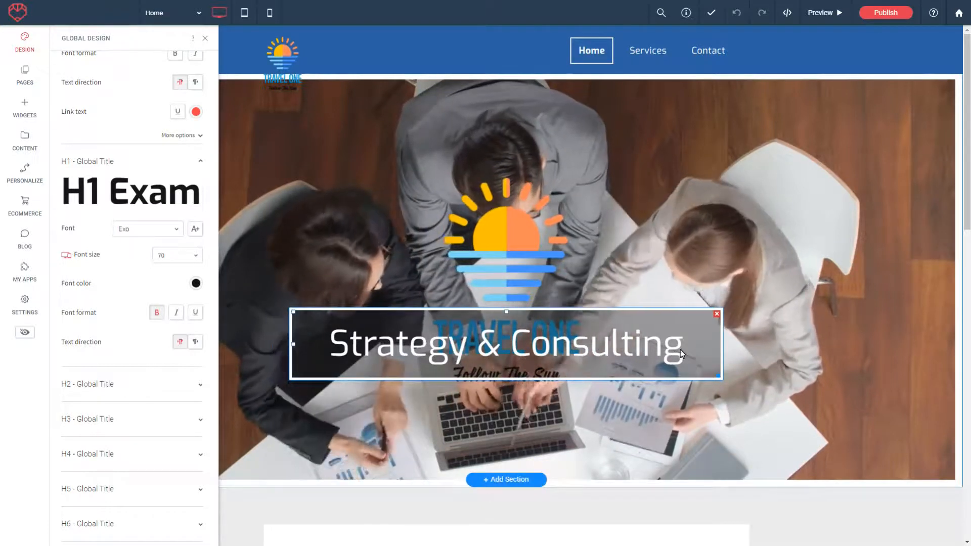
pyautogui.click(64, 70)
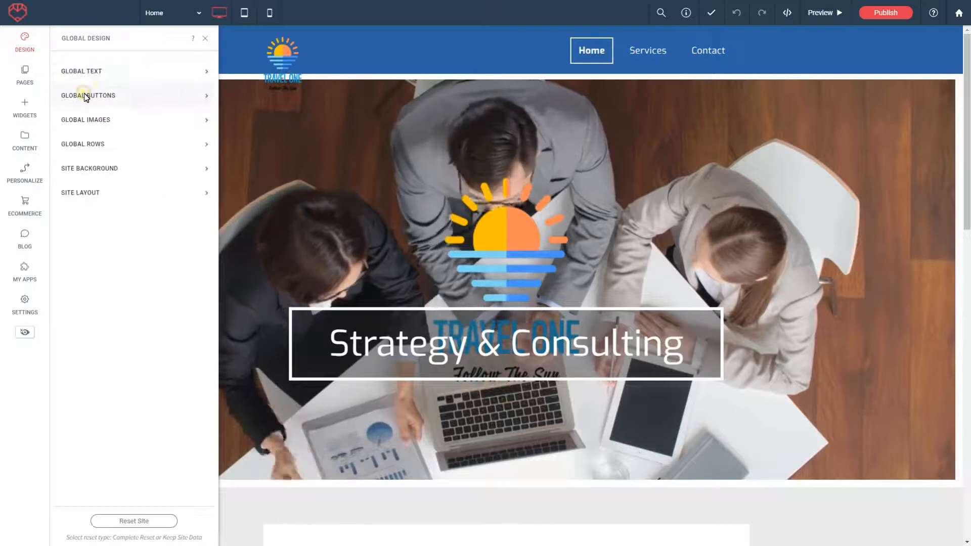
# Look at the global button style settings and the available button layouts, and return to the global design categories
pyautogui.click(86, 98)
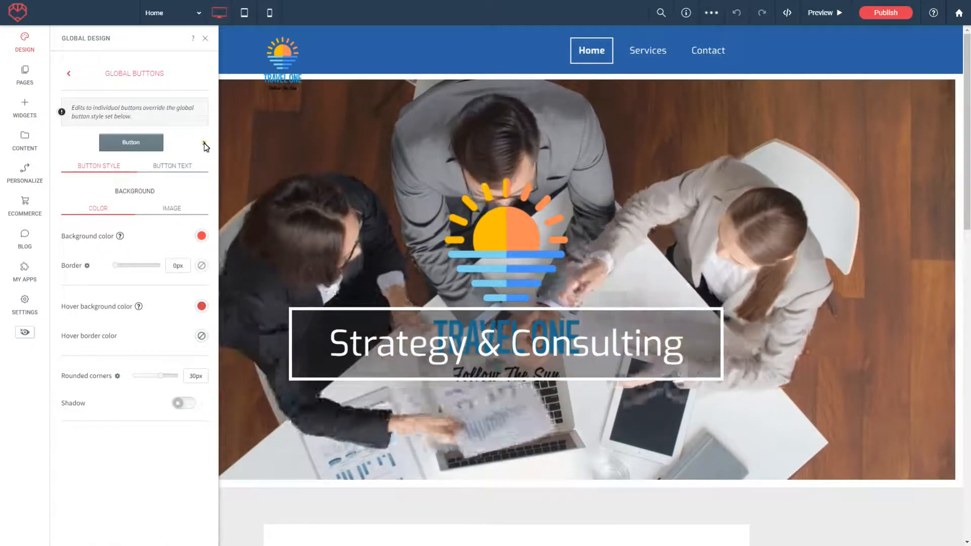
pyautogui.click(205, 143)
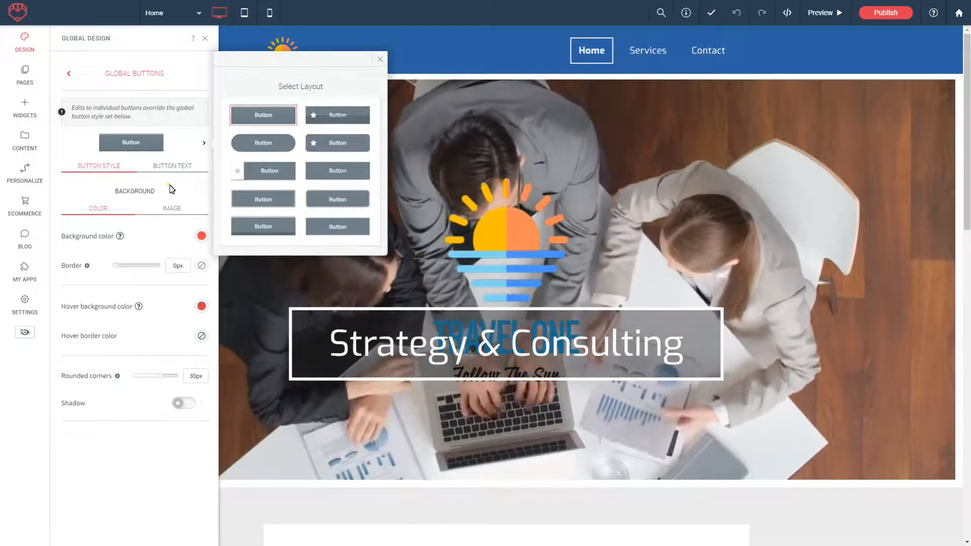
pyautogui.click(173, 185)
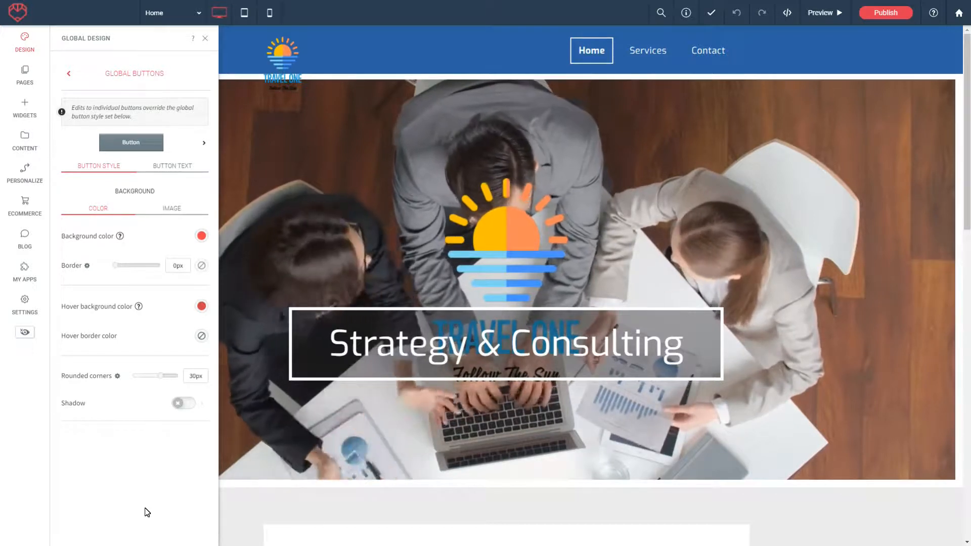
pyautogui.click(69, 75)
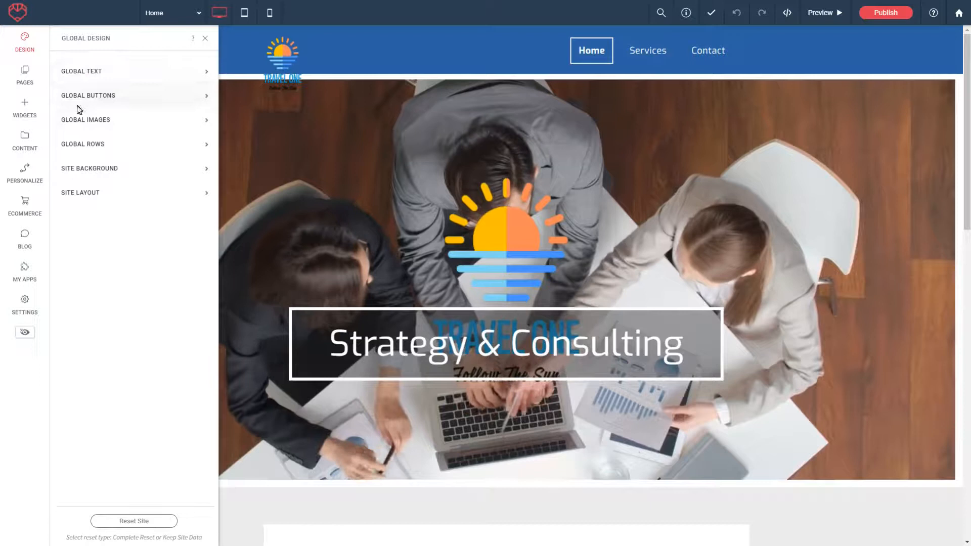
# Look at the global image, global row and site background settings, and return to the global design categories
pyautogui.click(80, 119)
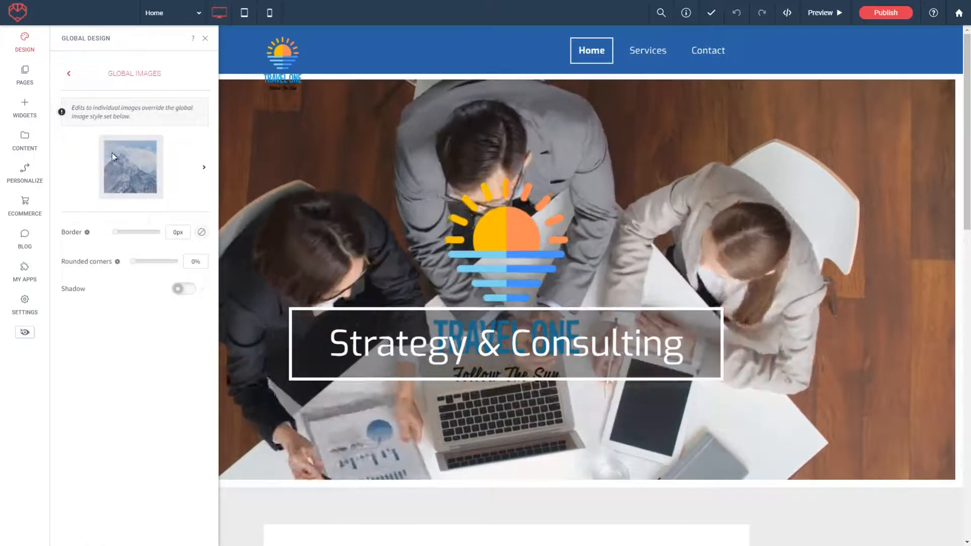
pyautogui.click(69, 75)
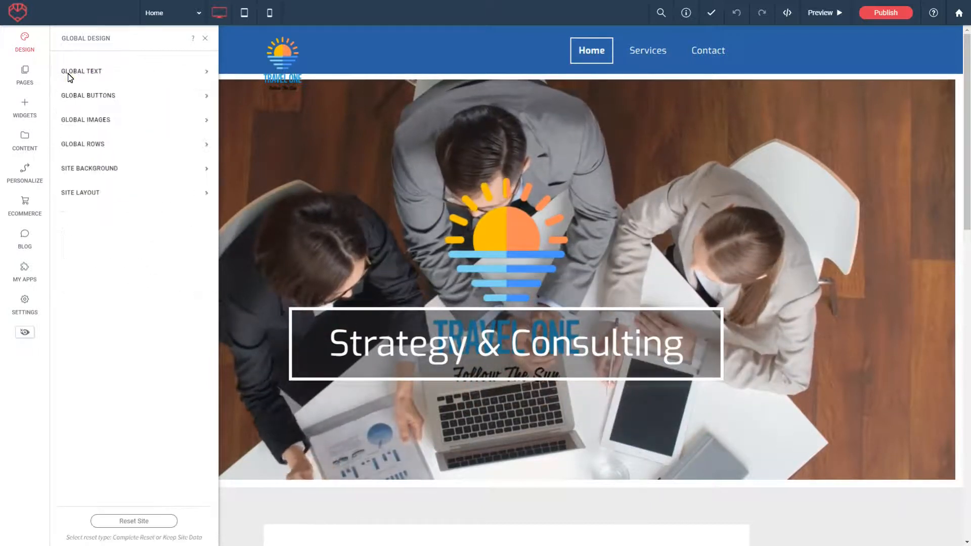
pyautogui.click(91, 145)
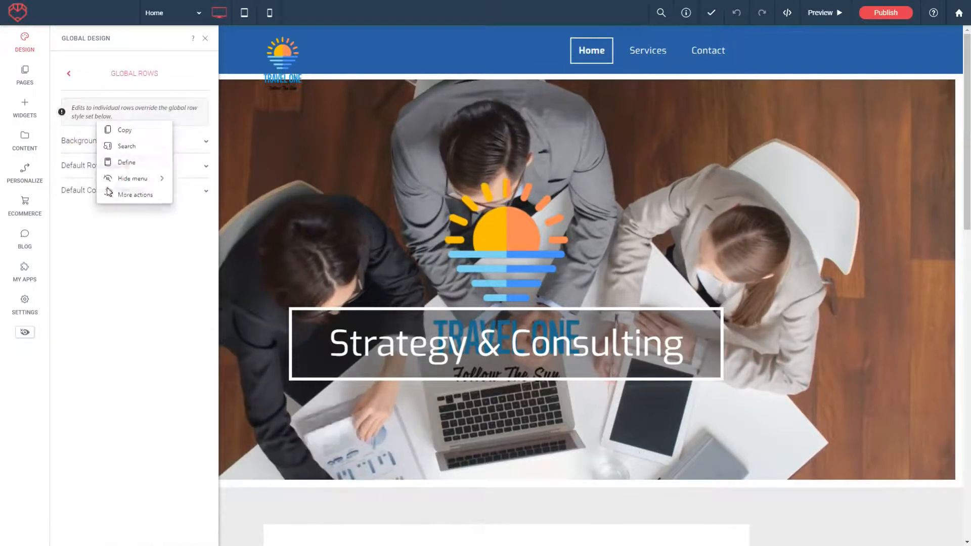
pyautogui.click(70, 76)
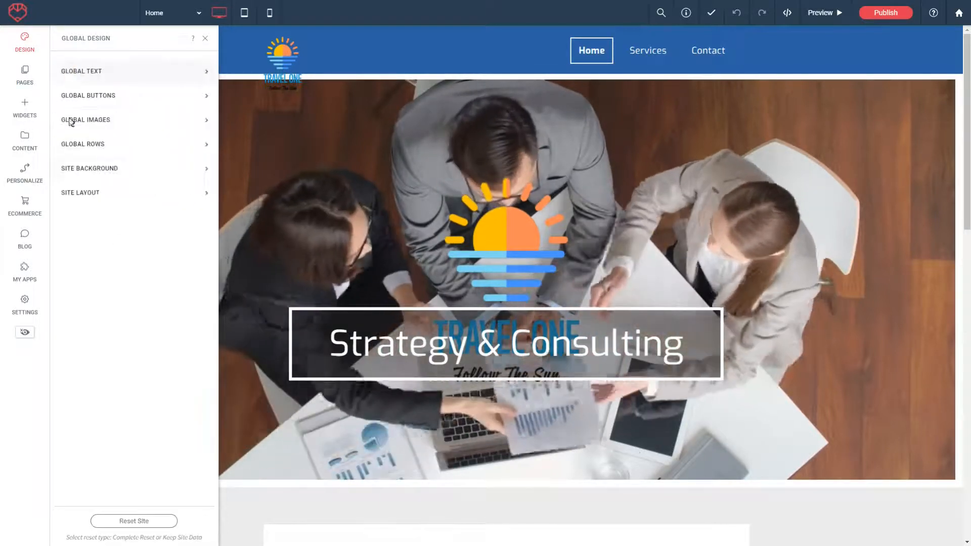
pyautogui.click(97, 168)
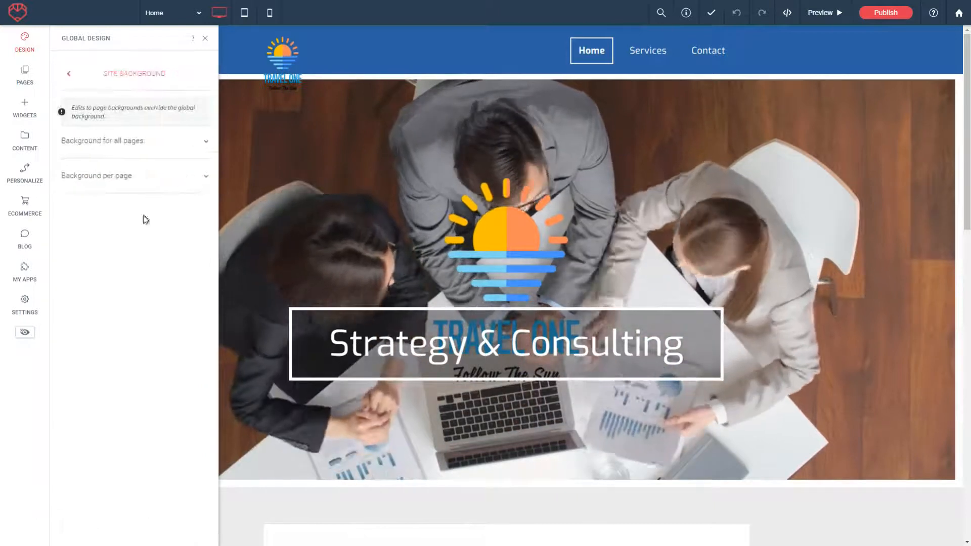
pyautogui.click(67, 76)
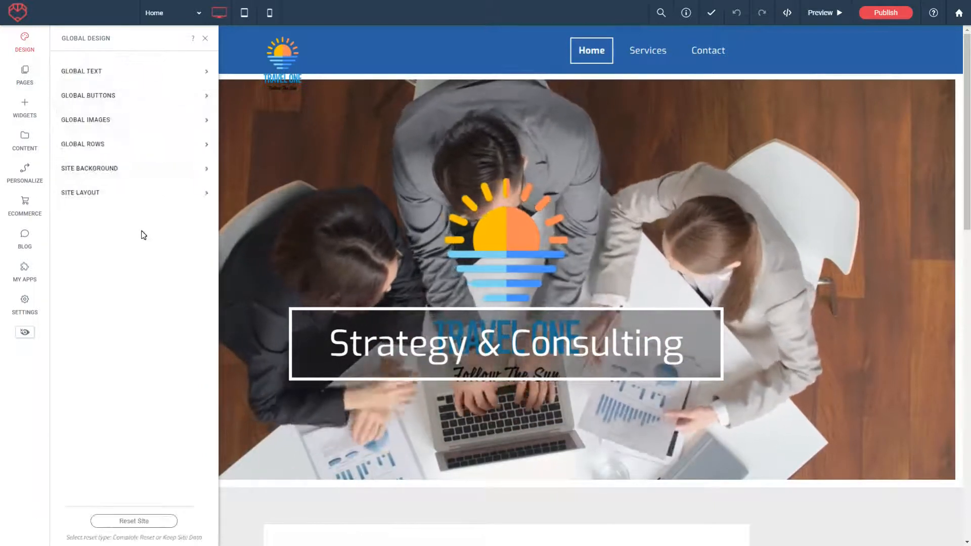
# Try the Sidebar menu site layout for desktop and view the Home page with it
pyautogui.click(82, 196)
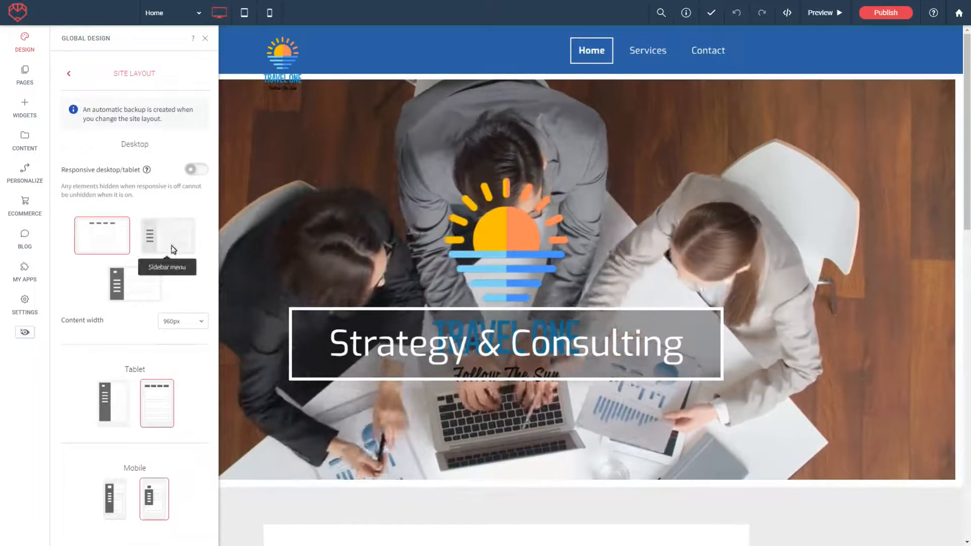
pyautogui.click(169, 244)
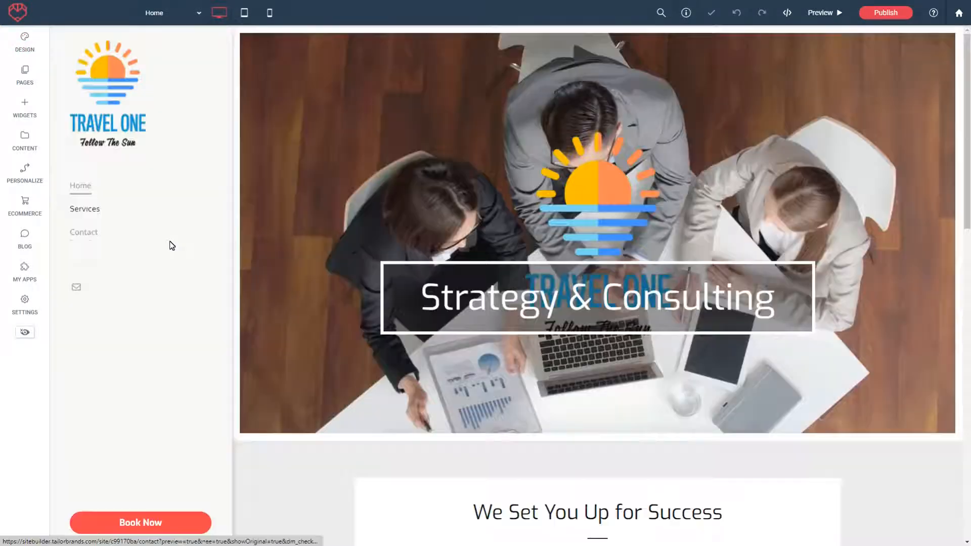
pyautogui.scroll(-7, 145, 479)
pyautogui.scroll(7, 152, 477)
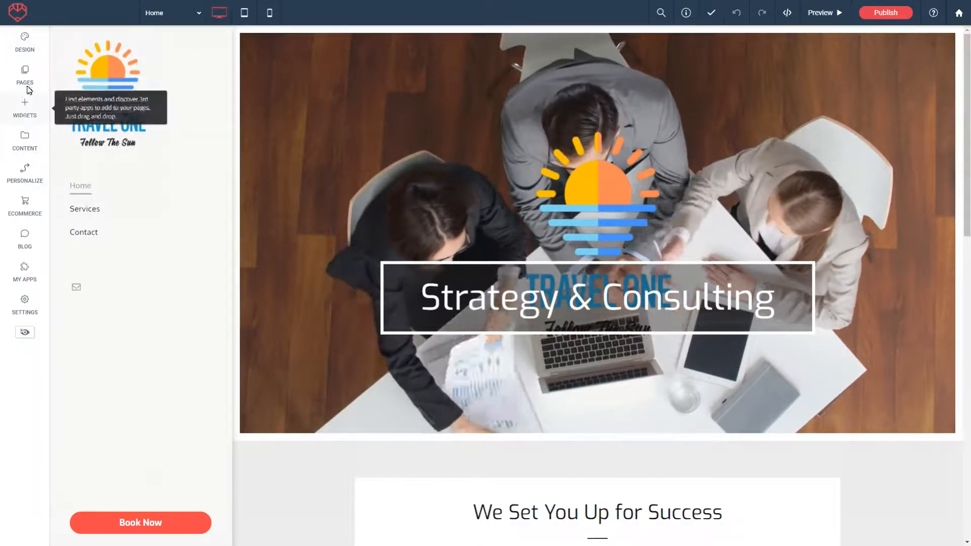
# Restore the desktop site layout with the horizontal header menu and look over the Home page
pyautogui.click(25, 39)
pyautogui.click(80, 194)
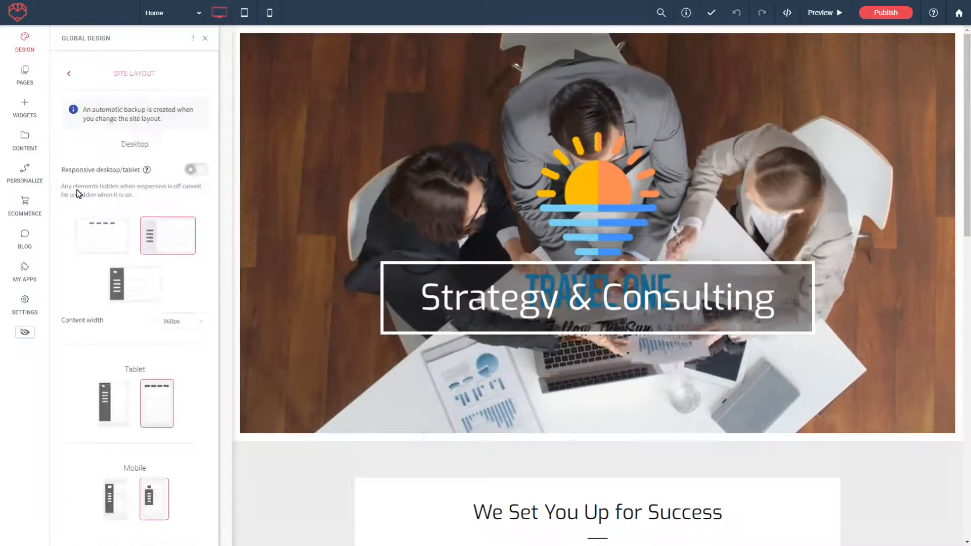
pyautogui.click(101, 238)
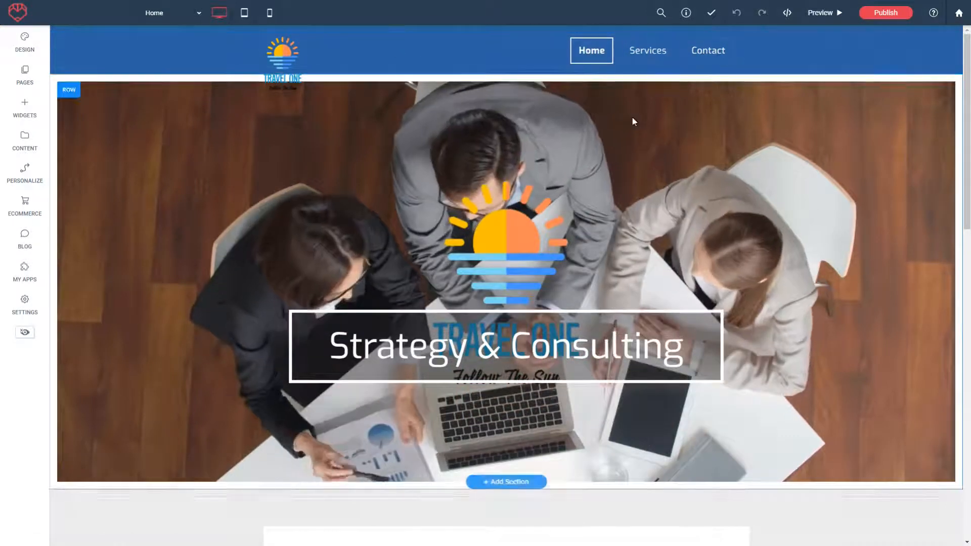
pyautogui.scroll(-2, 304, 91)
pyautogui.scroll(2, 223, 176)
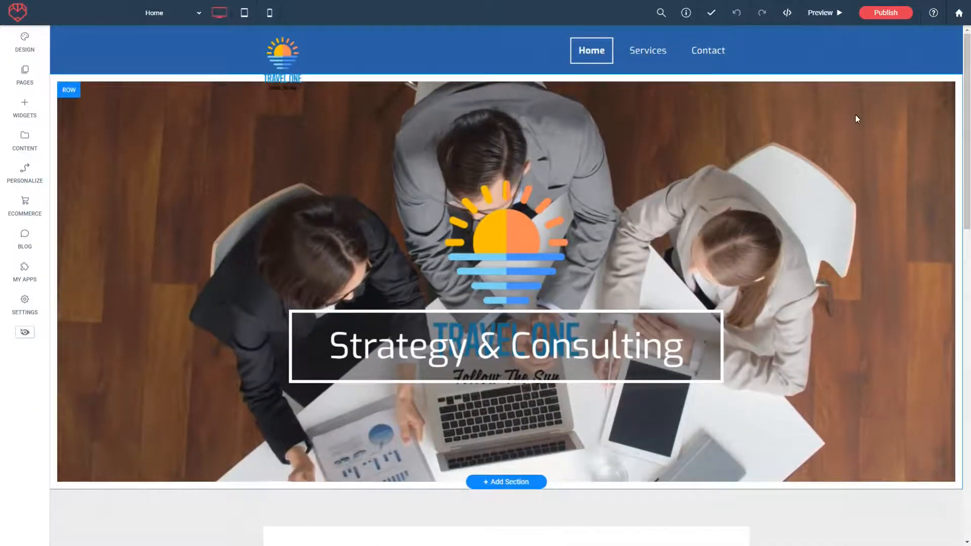
pyautogui.scroll(-5, 856, 118)
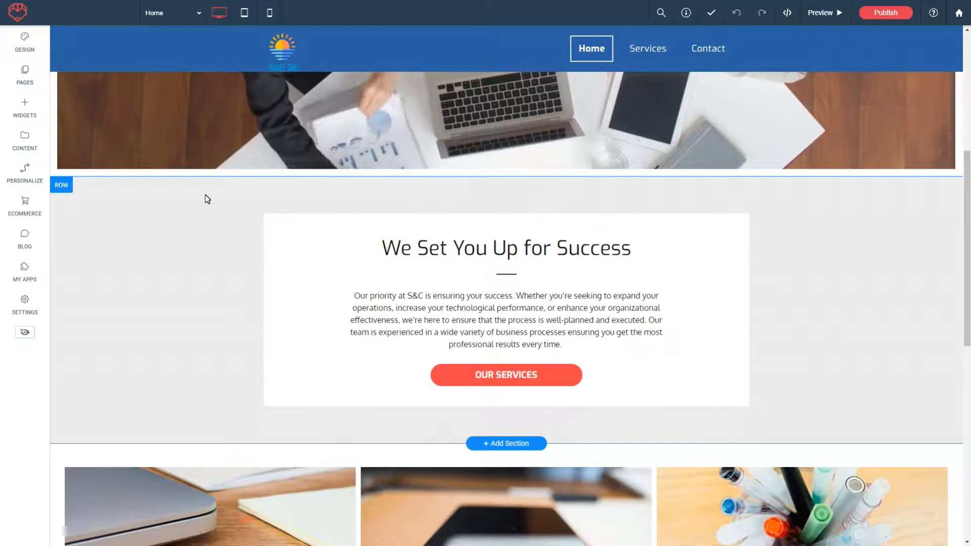
# Compare the 960px and 1200px desktop content widths in the site layout, and set the width to 1200px
pyautogui.click(41, 43)
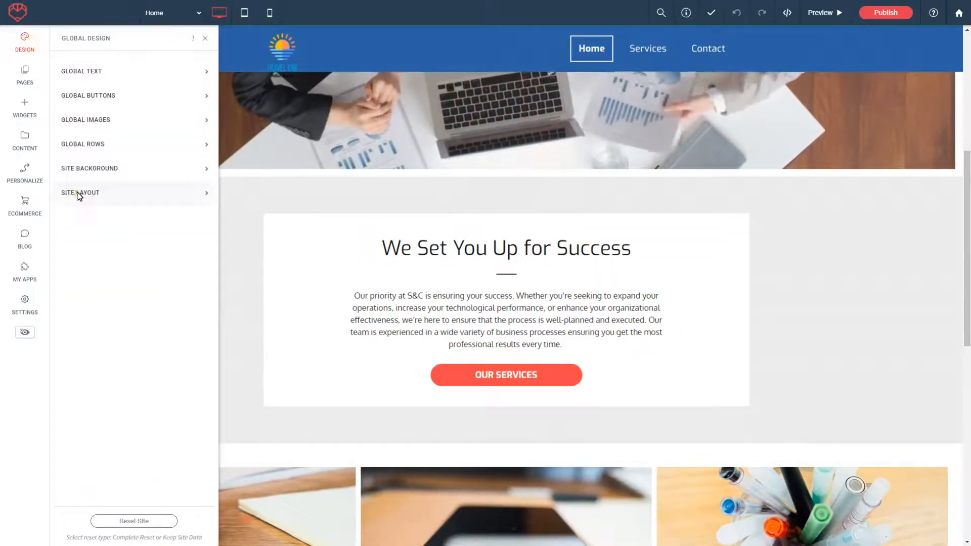
pyautogui.click(80, 195)
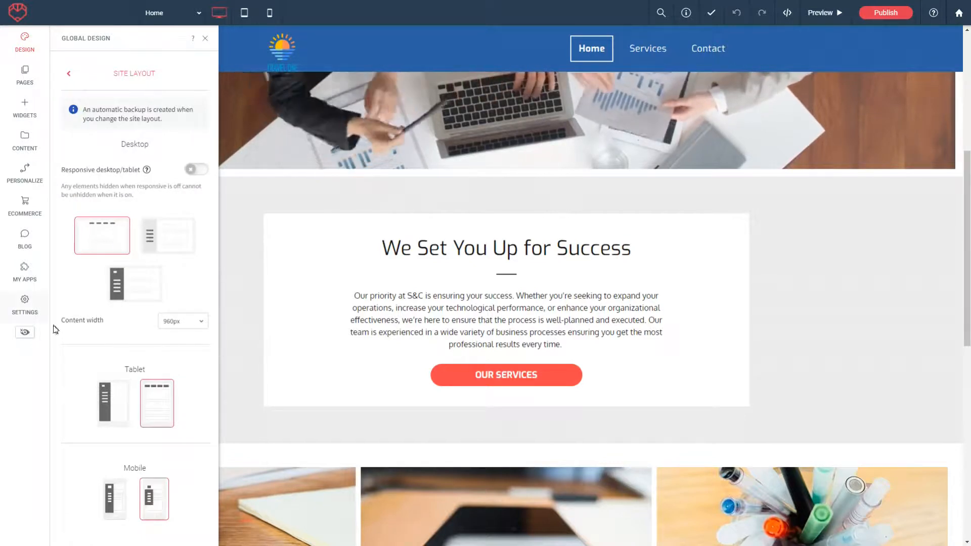
pyautogui.click(200, 322)
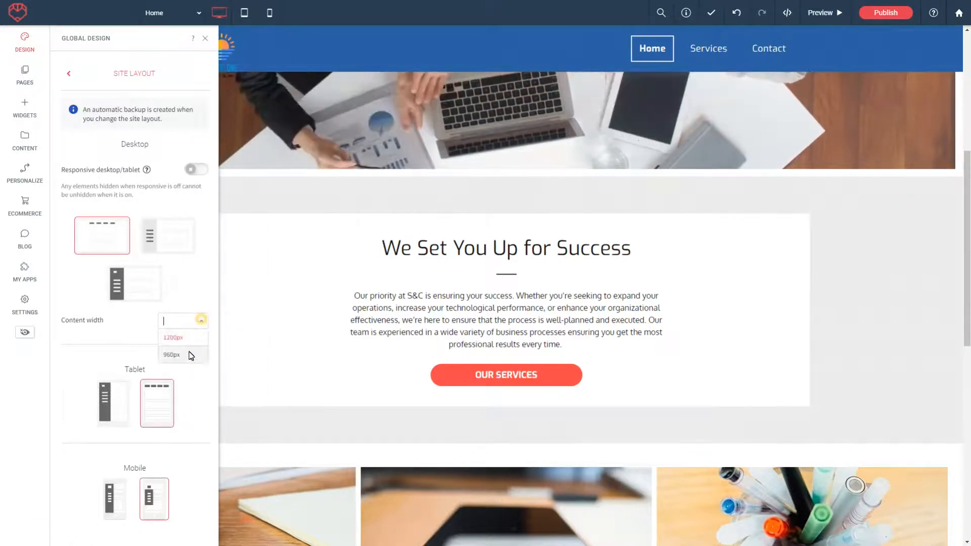
pyautogui.click(190, 354)
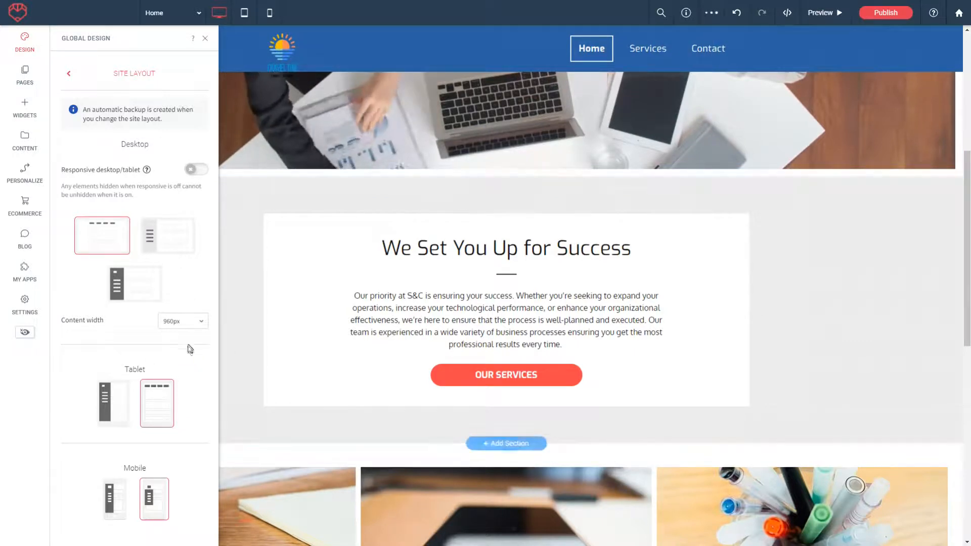
pyautogui.click(176, 337)
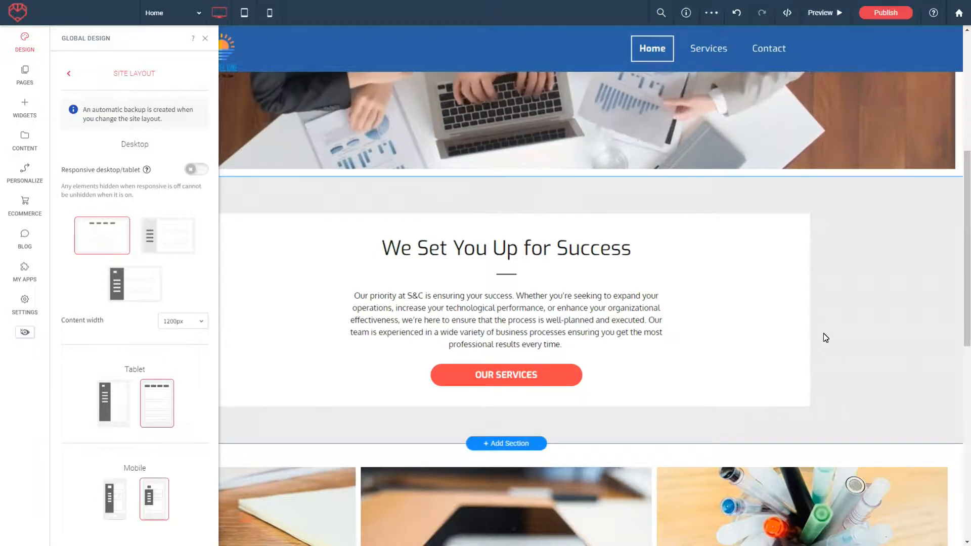
pyautogui.scroll(3, 872, 301)
pyautogui.scroll(2, 862, 341)
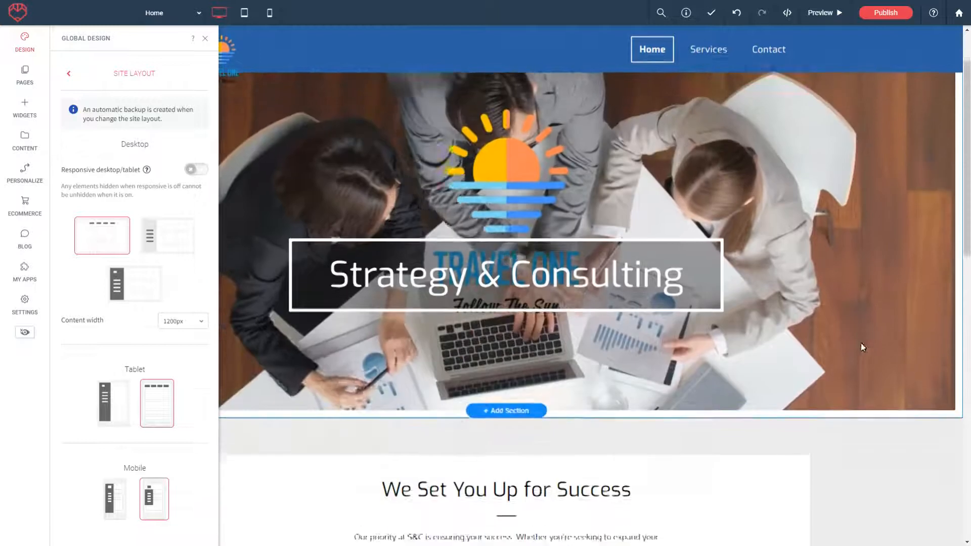
pyautogui.scroll(-4, 861, 343)
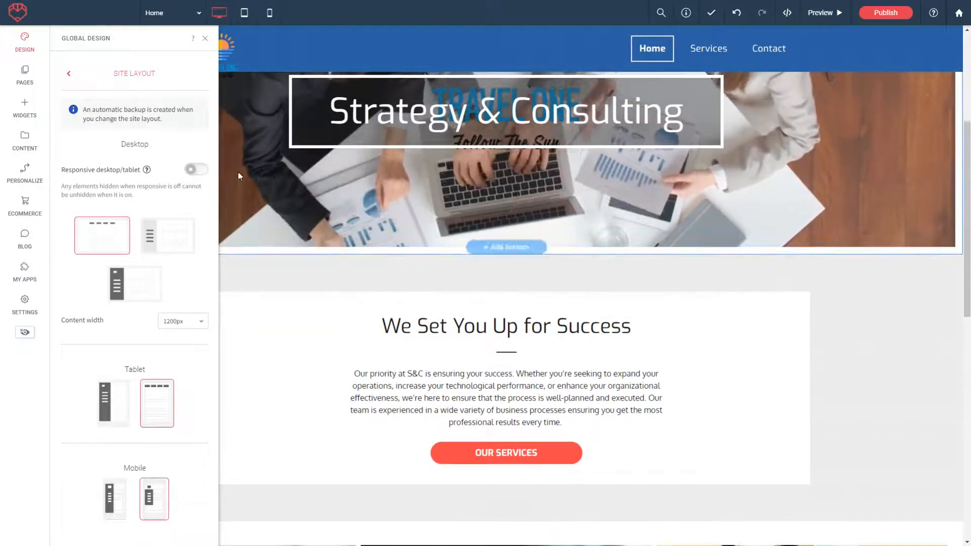
# Enable the responsive desktop/tablet layout for the site and close the global design settings
pyautogui.click(197, 170)
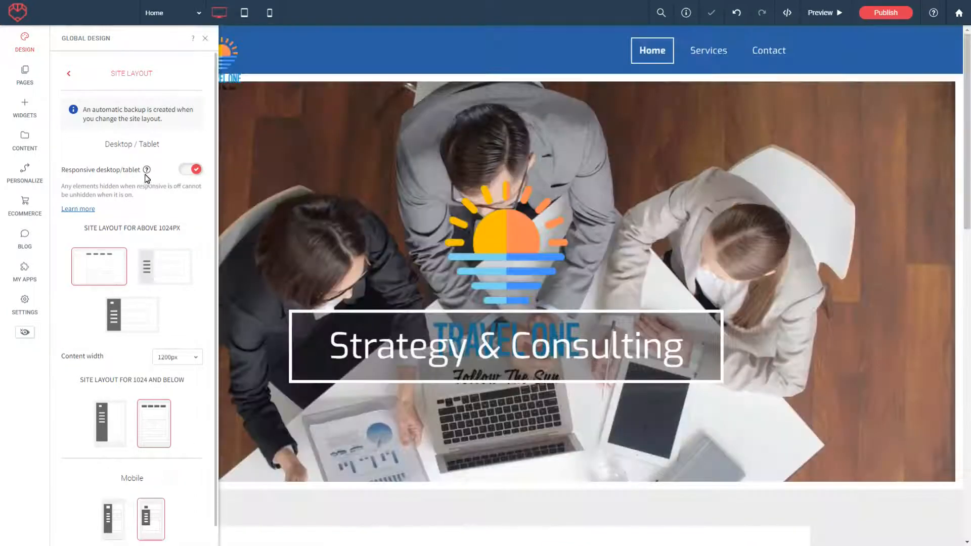
pyautogui.moveTo(149, 171)
pyautogui.click(205, 38)
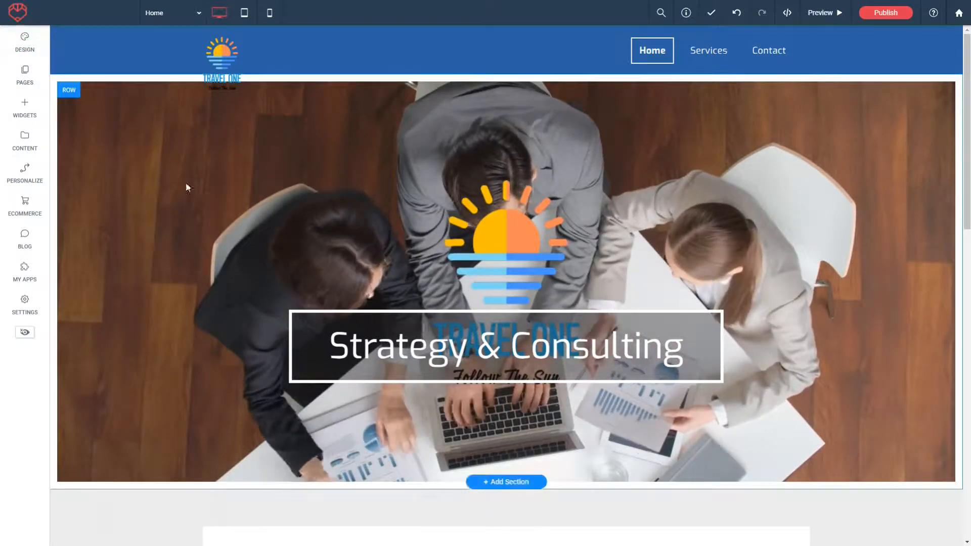
# Review the site's page list, the new-page option and the Home page's rename dialog, leaving the page name as it is
pyautogui.click(25, 76)
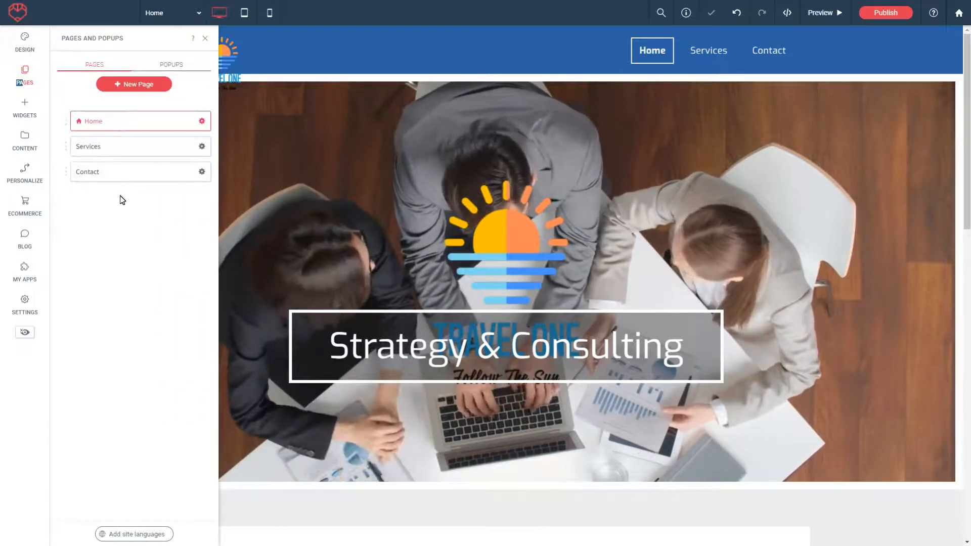
pyautogui.click(150, 89)
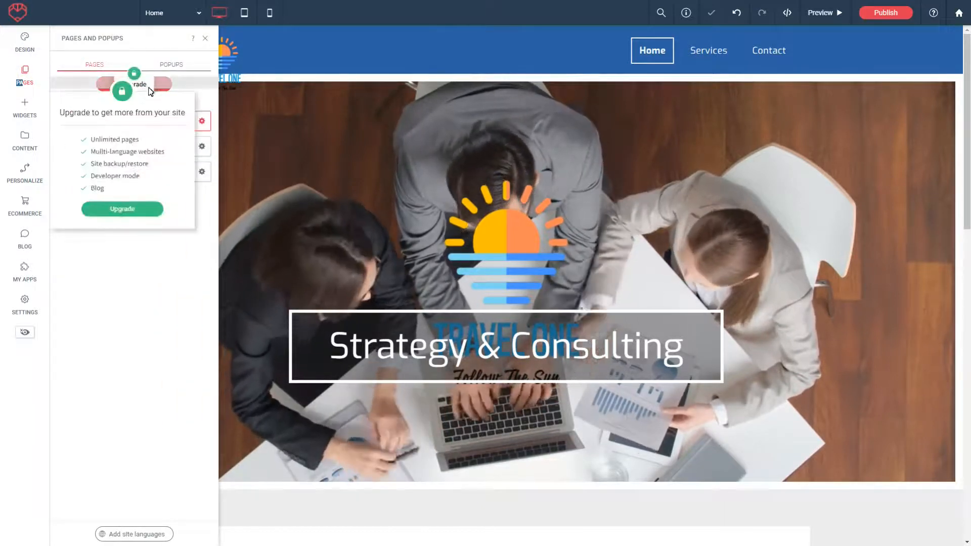
pyautogui.click(102, 299)
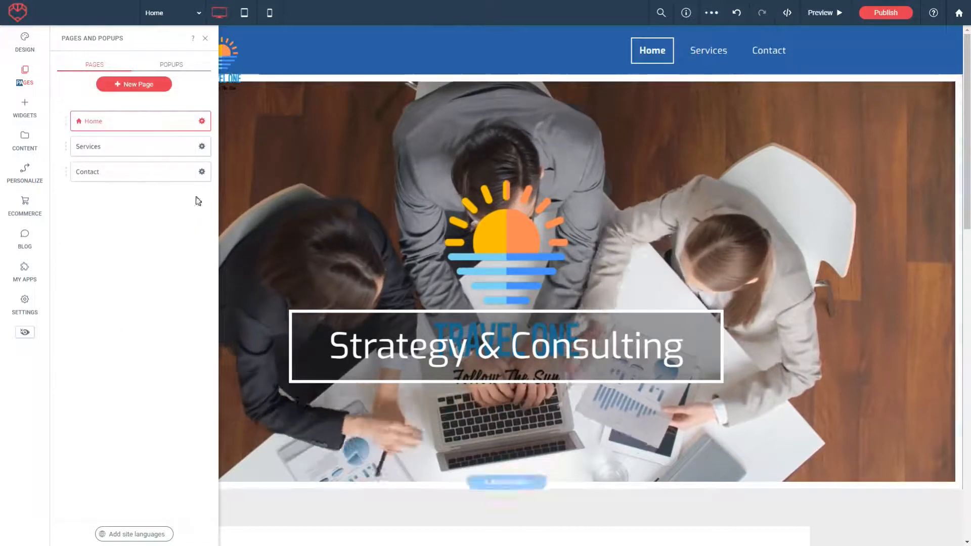
pyautogui.click(202, 122)
pyautogui.click(238, 121)
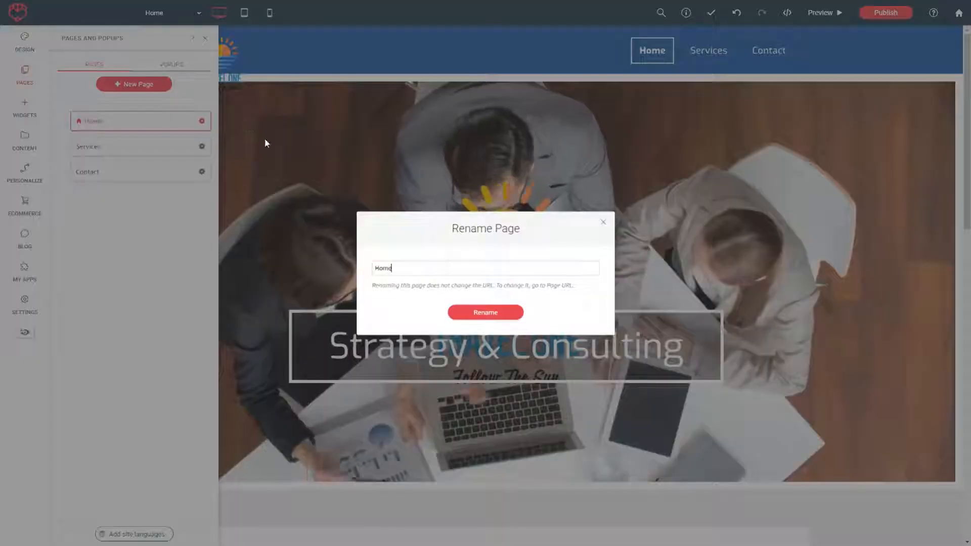
pyautogui.click(602, 224)
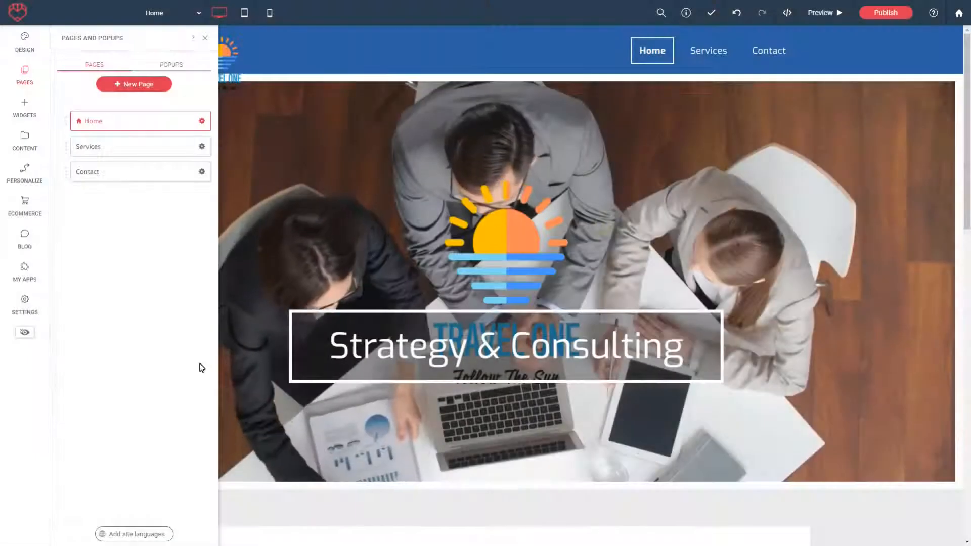
# Look over the available widgets and the content library's business info, business text and business images sections
pyautogui.click(26, 107)
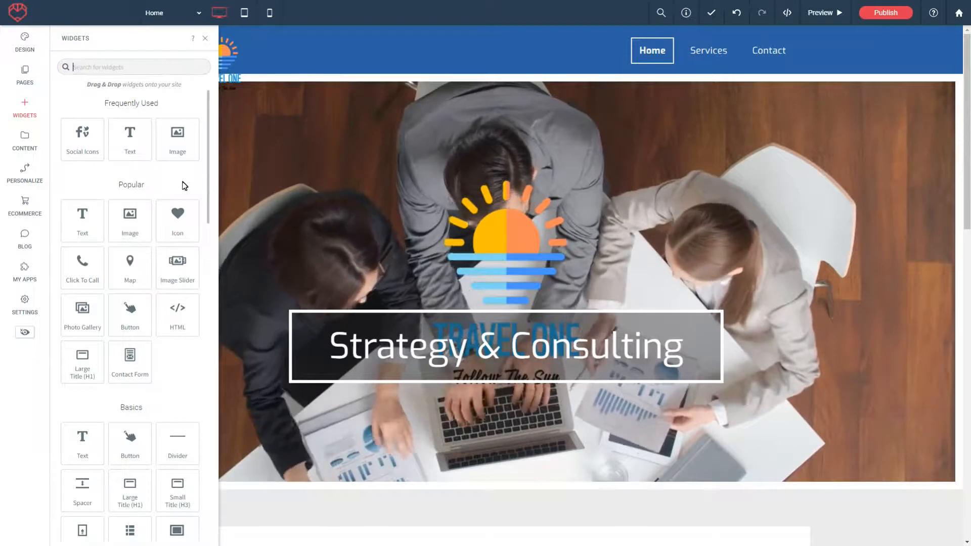
pyautogui.click(27, 145)
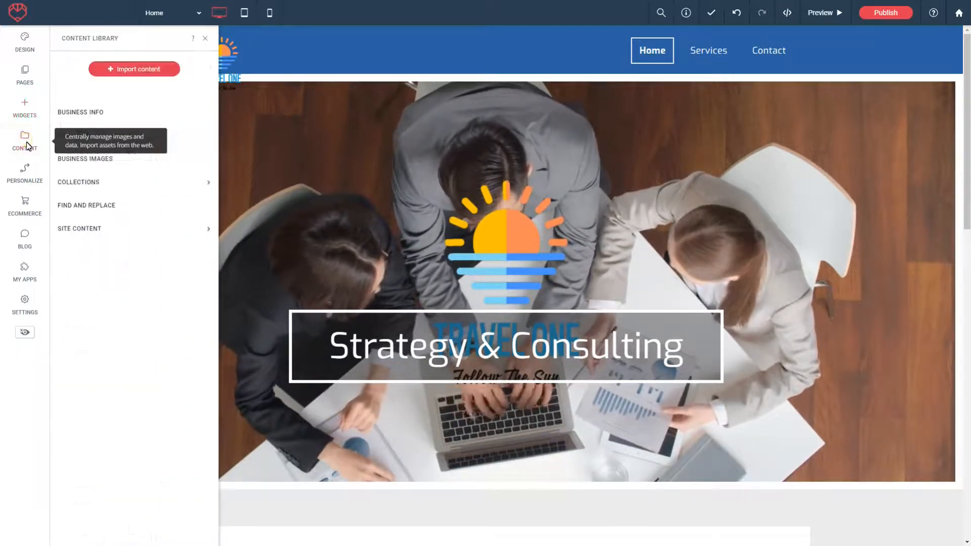
pyautogui.click(81, 113)
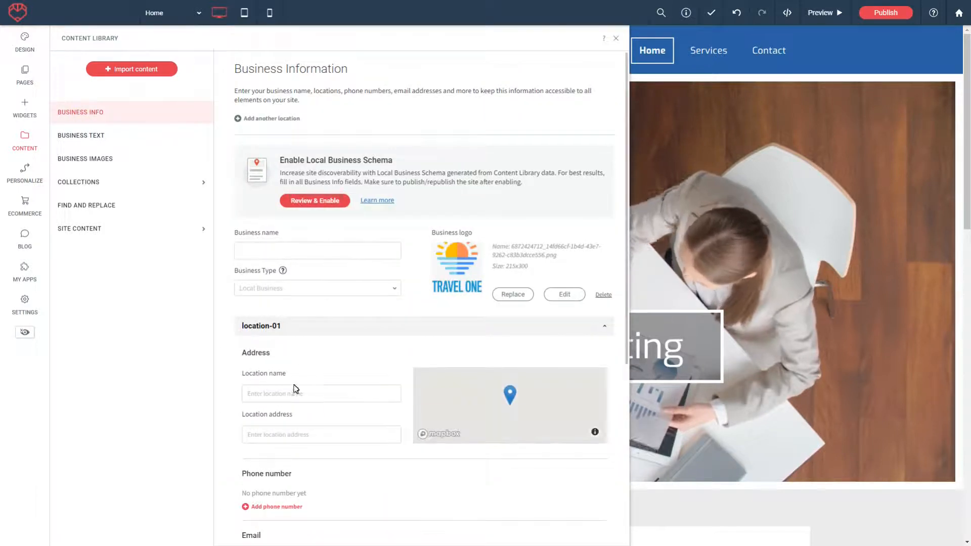
pyautogui.click(80, 140)
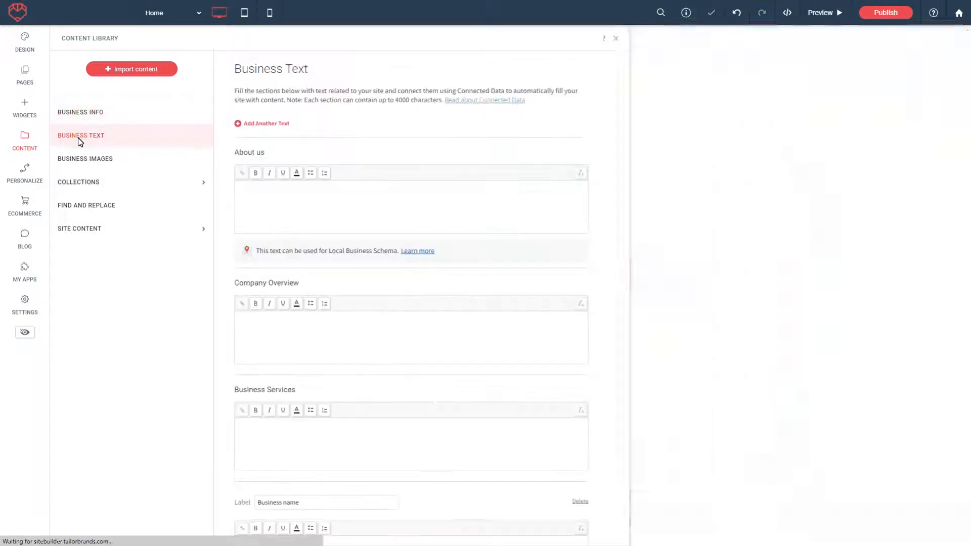
pyautogui.click(91, 161)
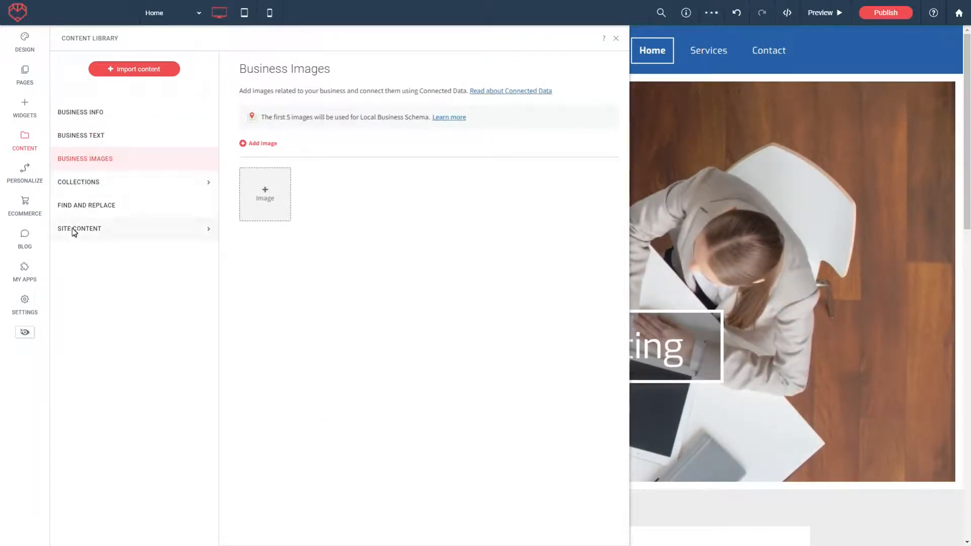
# Check the image manager in the content library's site content, and view the site icons section of the site settings
pyautogui.click(85, 231)
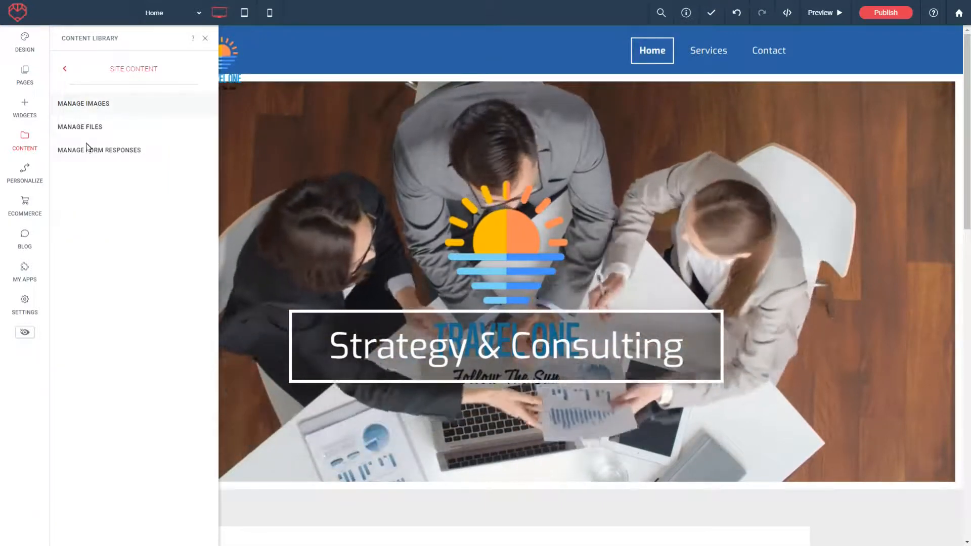
pyautogui.click(85, 105)
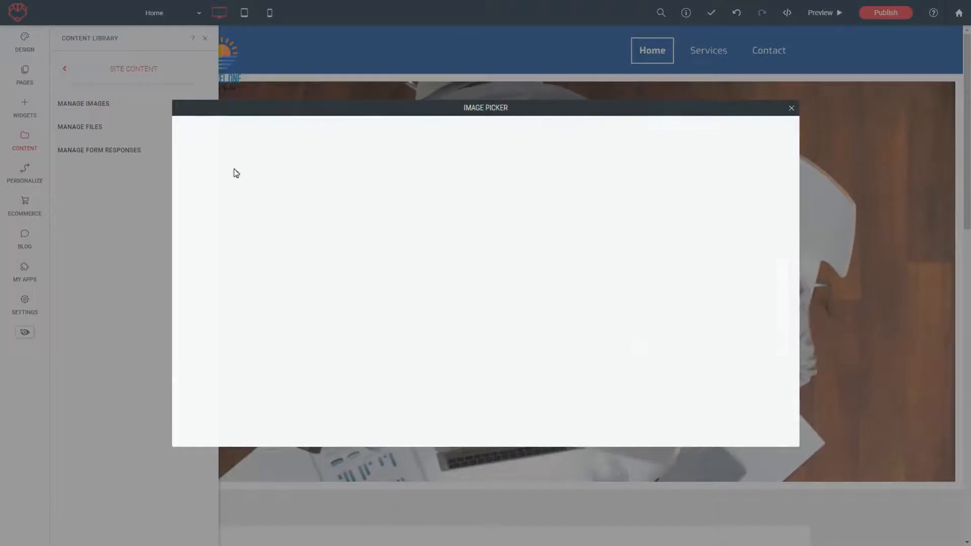
pyautogui.click(791, 108)
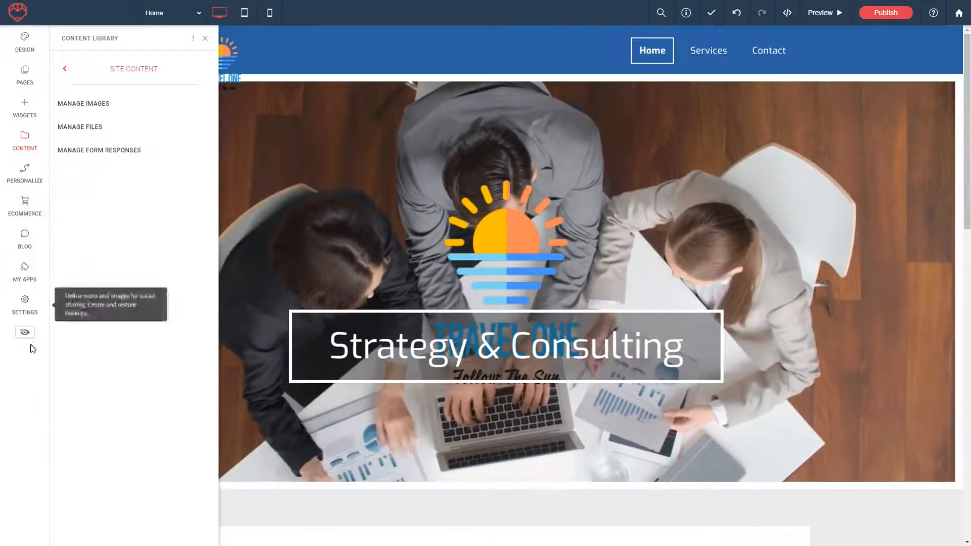
pyautogui.click(25, 302)
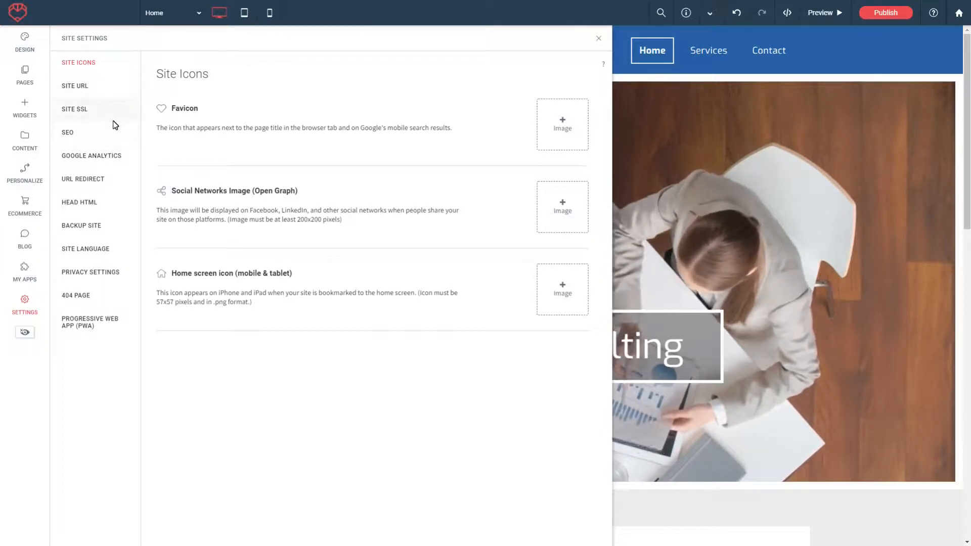
pyautogui.click(599, 40)
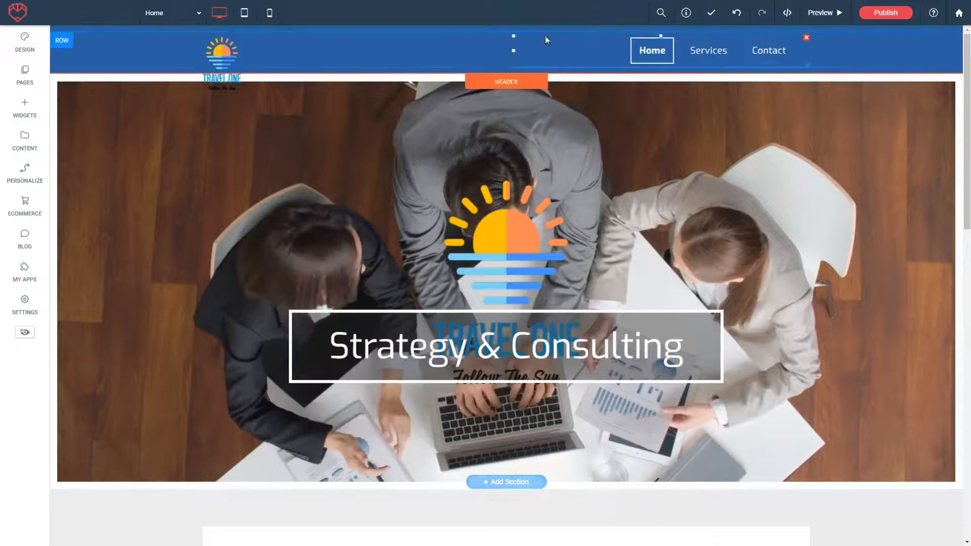
# Apply the header layout with a dark contact bar above the logo and right-aligned navigation links
pyautogui.click(505, 84)
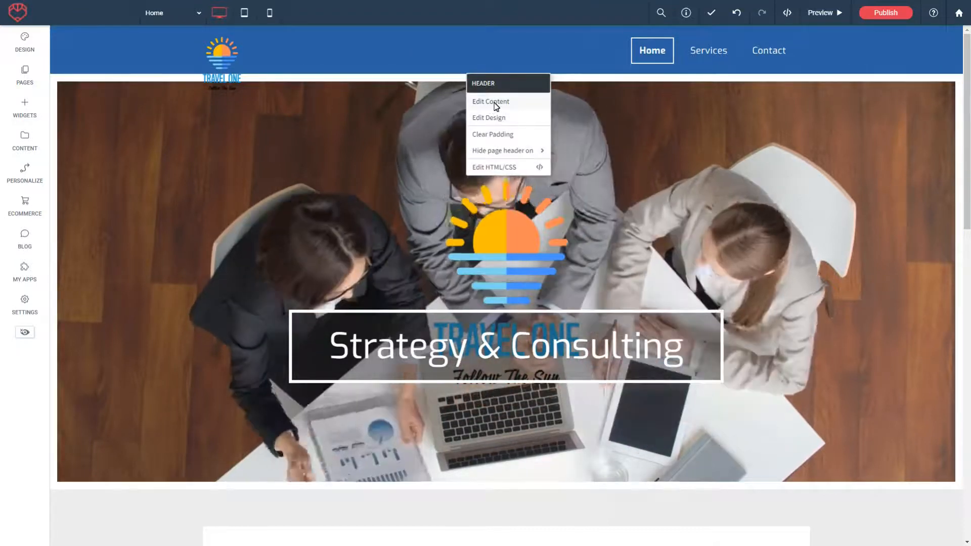
pyautogui.click(495, 104)
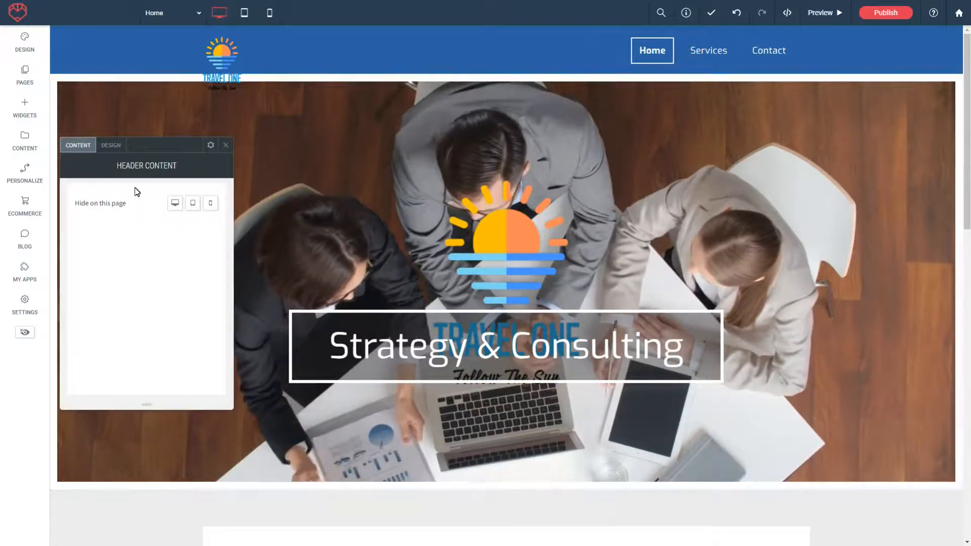
pyautogui.click(110, 145)
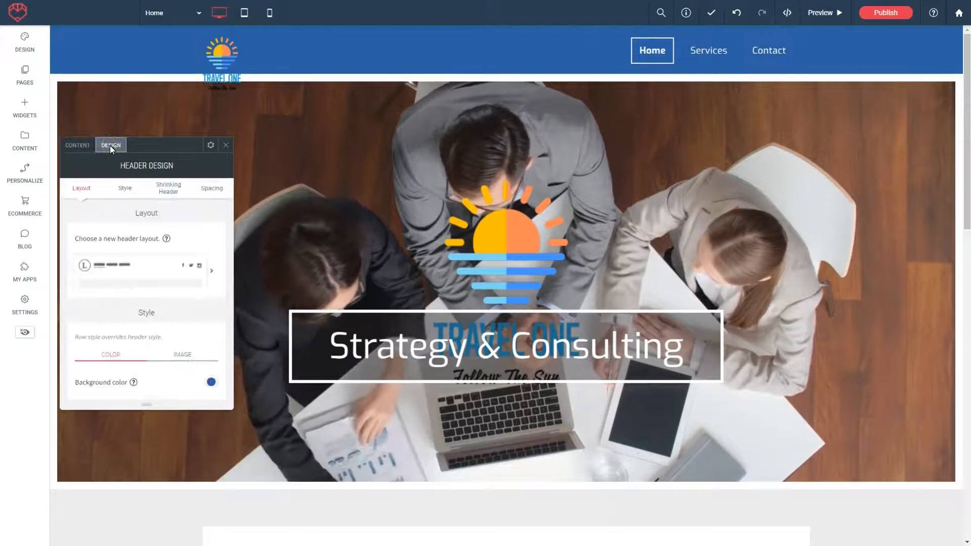
pyautogui.click(211, 272)
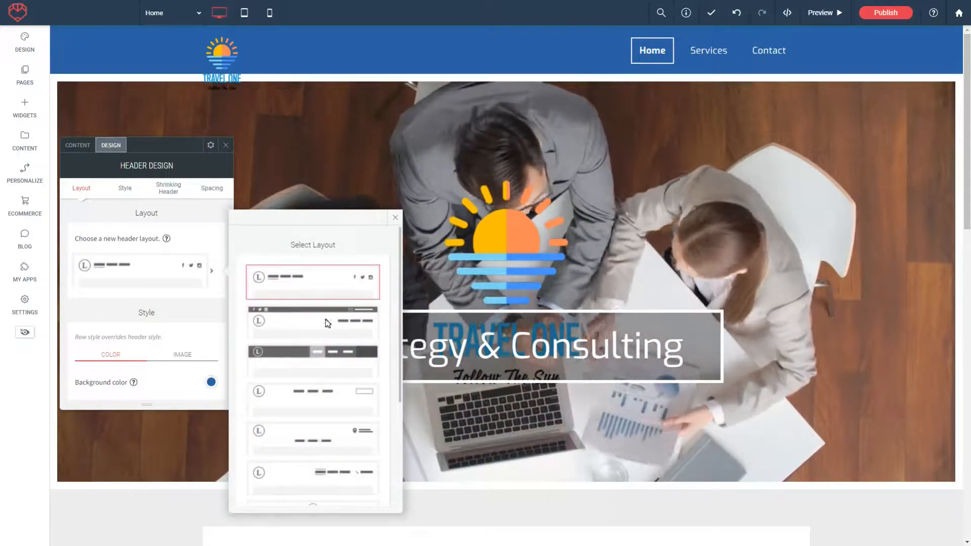
pyautogui.scroll(-3, 326, 321)
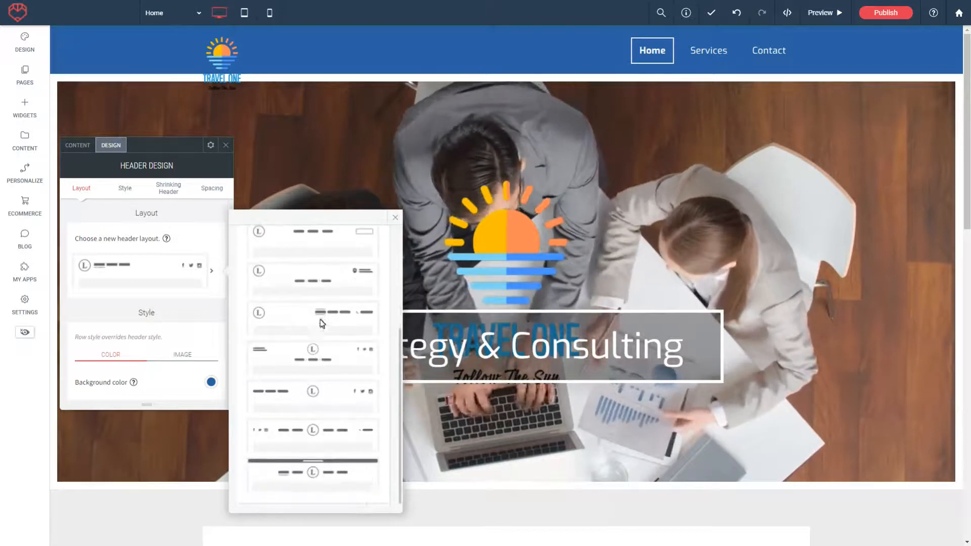
pyautogui.scroll(3, 320, 328)
pyautogui.click(290, 293)
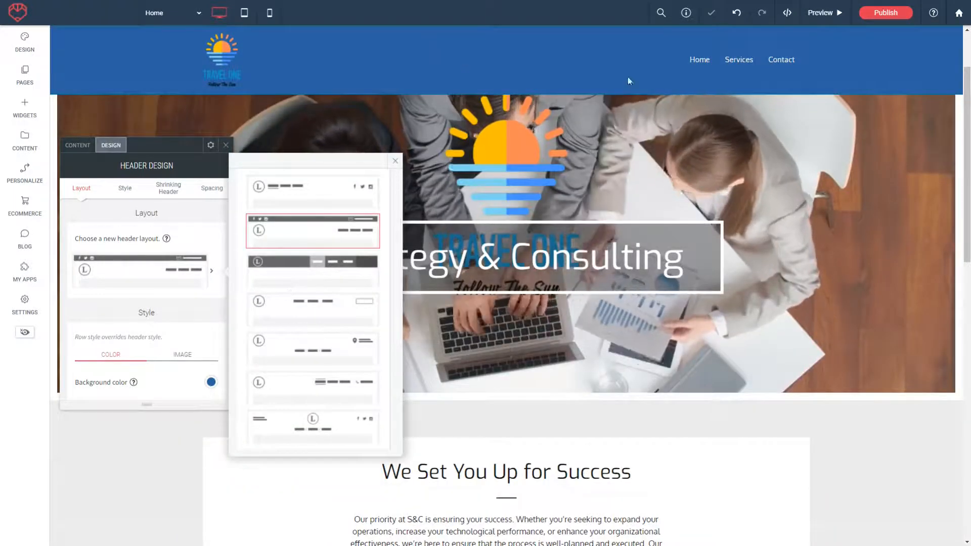
# Examine how the header behaves while the Home page scrolls, and close the header design settings
pyautogui.scroll(2, 621, 86)
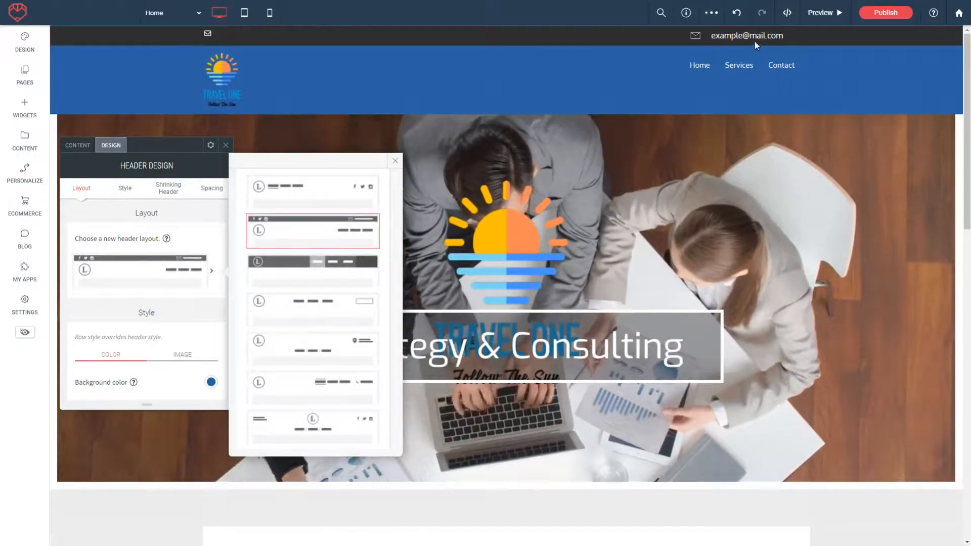
pyautogui.scroll(-3, 536, 174)
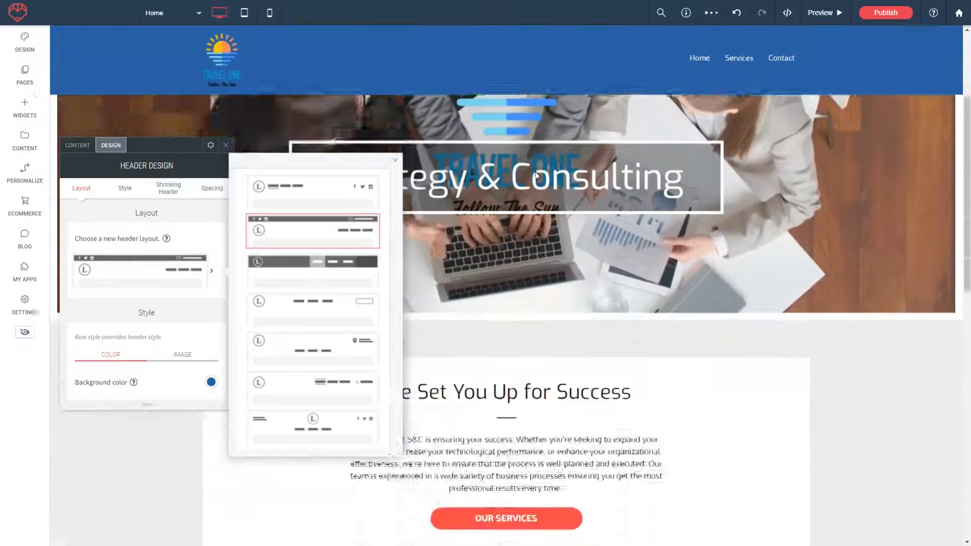
pyautogui.scroll(-3, 536, 174)
pyautogui.scroll(5, 532, 174)
pyautogui.scroll(-3, 528, 180)
pyautogui.scroll(3, 523, 184)
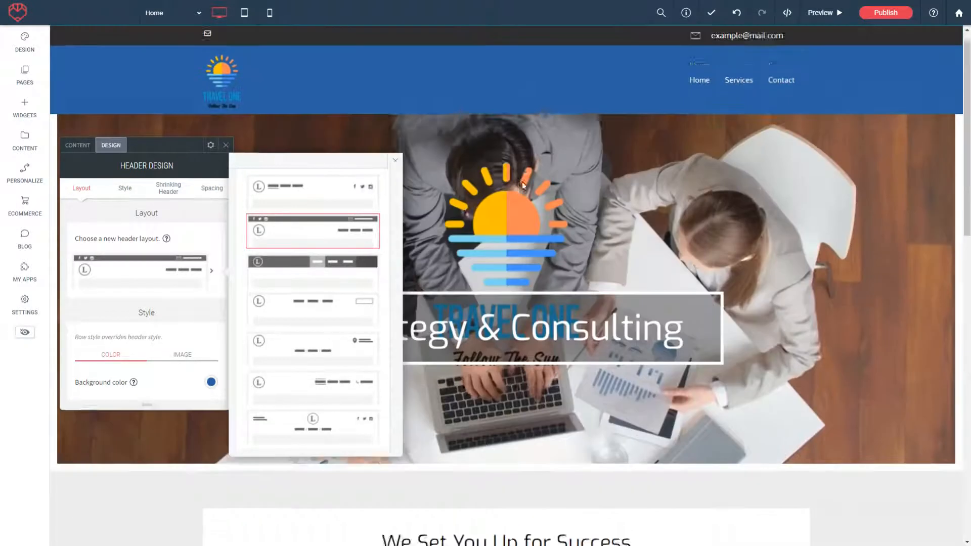
pyautogui.scroll(-3, 517, 176)
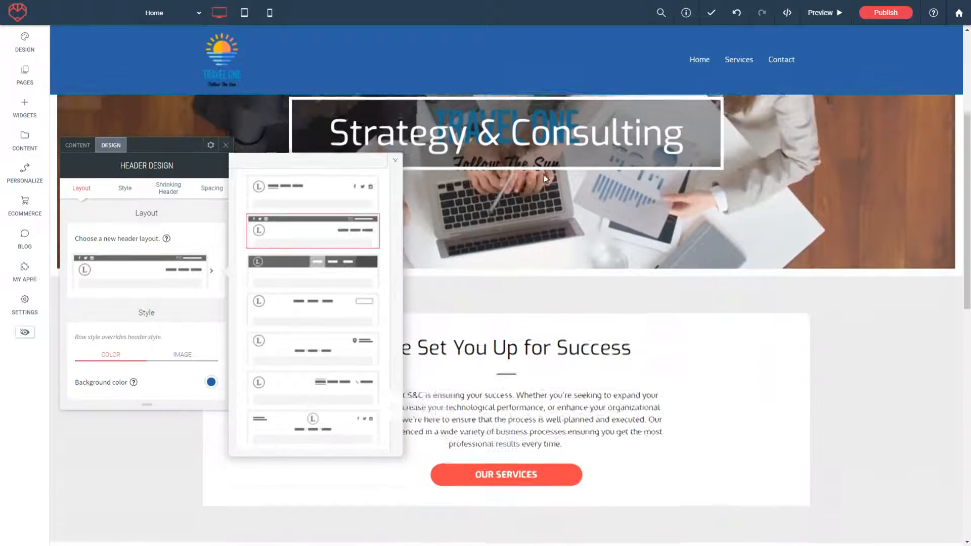
pyautogui.scroll(3, 545, 179)
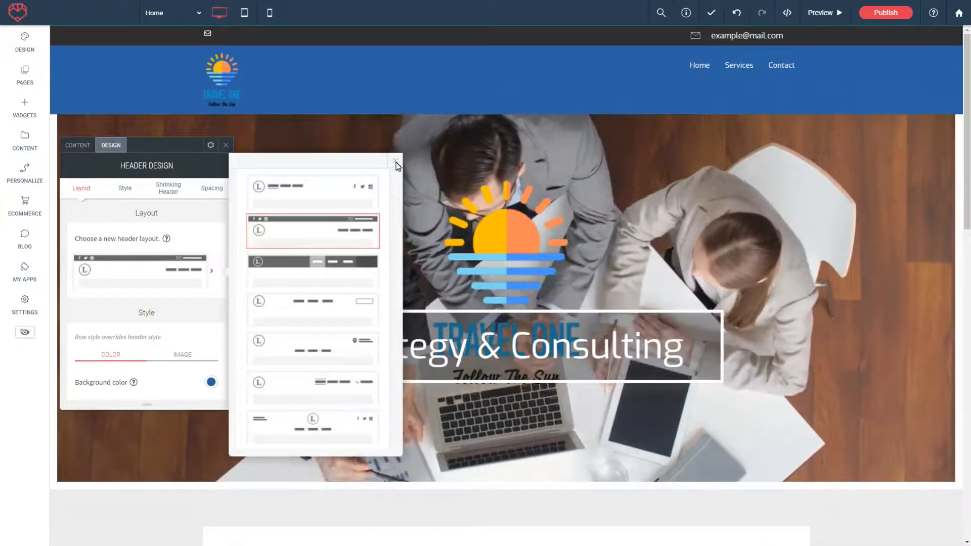
pyautogui.click(396, 162)
pyautogui.click(225, 145)
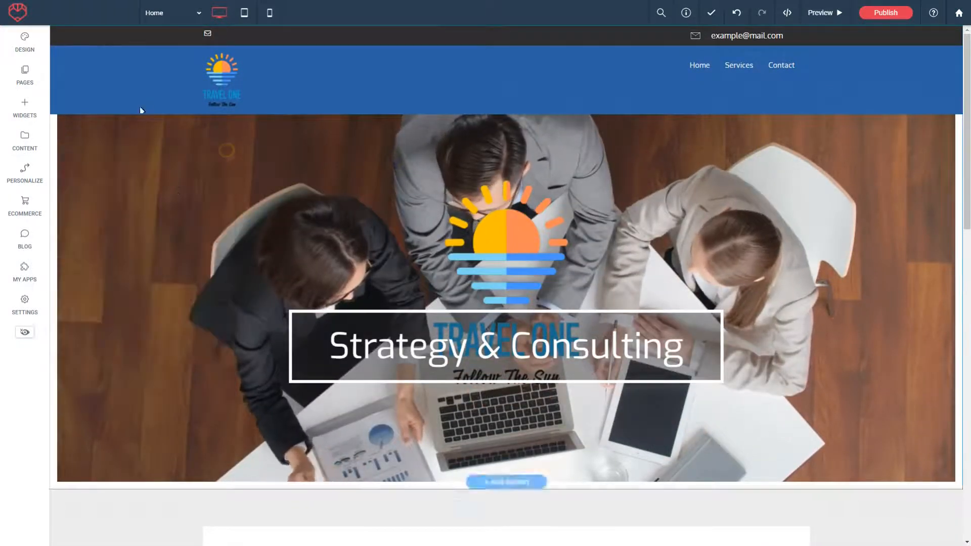
# Replace the header's Travel One logo with the brand_logo.png site image and close the image settings
pyautogui.click(223, 83)
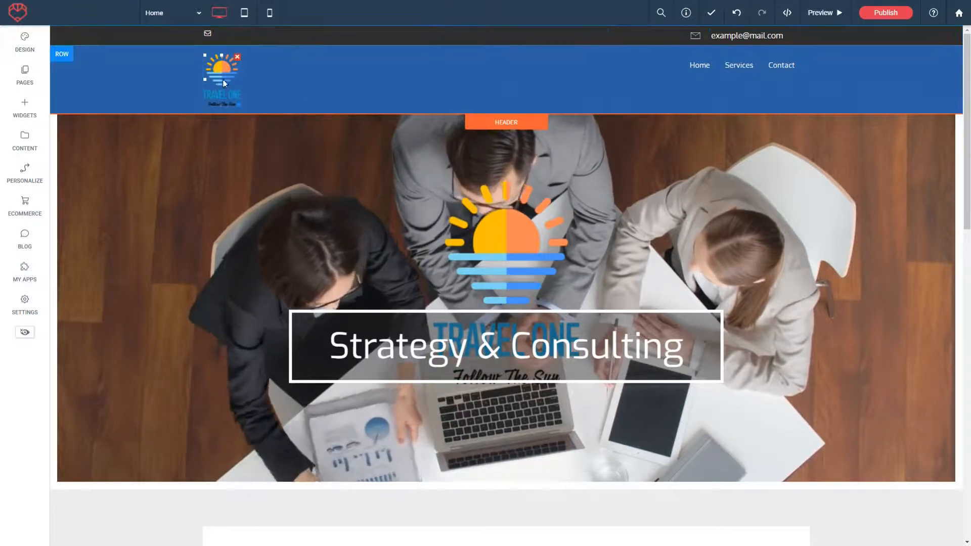
pyautogui.click(222, 80)
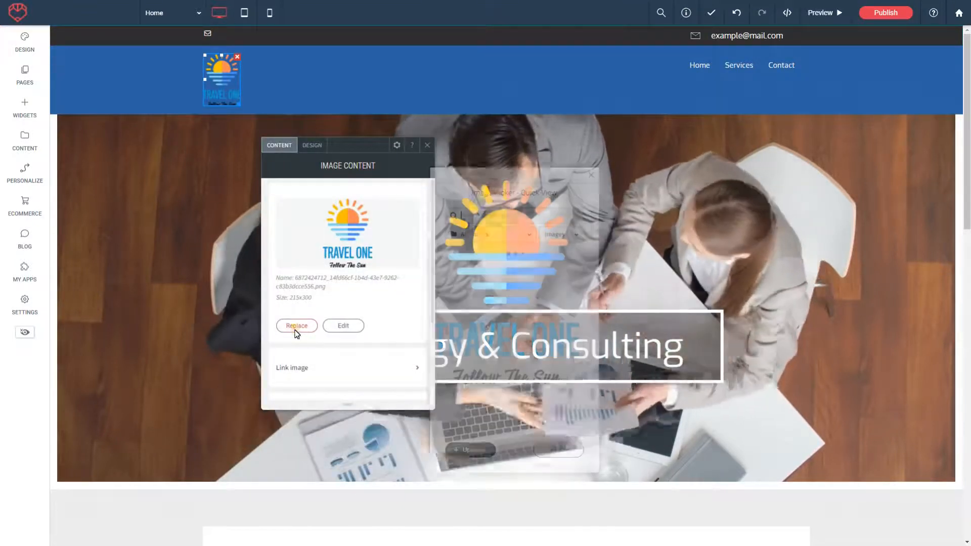
pyautogui.click(295, 329)
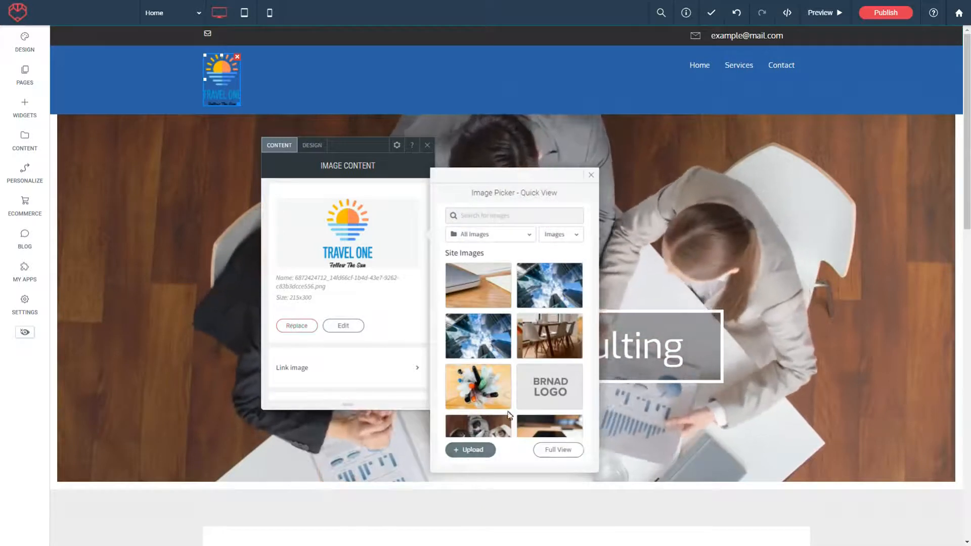
pyautogui.scroll(-5, 550, 335)
pyautogui.scroll(-10, 548, 334)
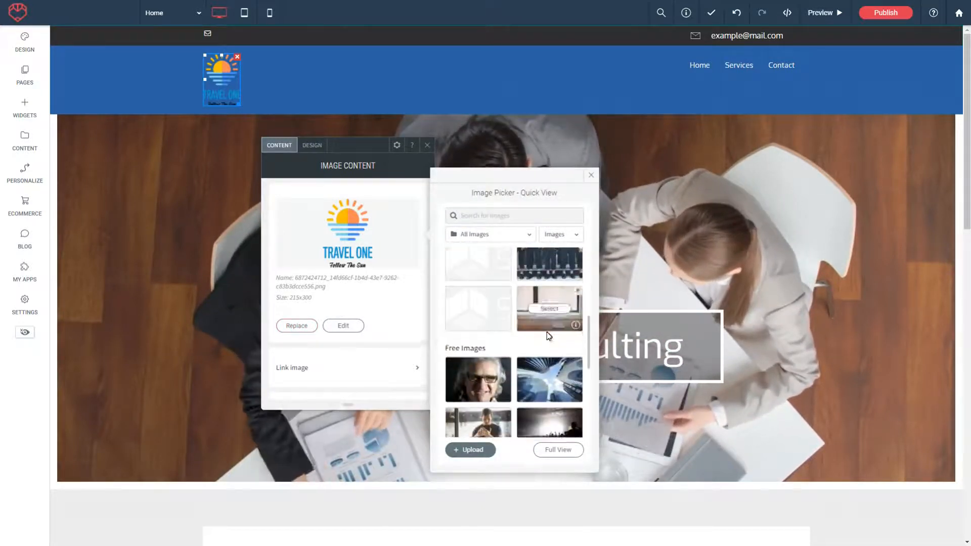
pyautogui.scroll(12, 547, 339)
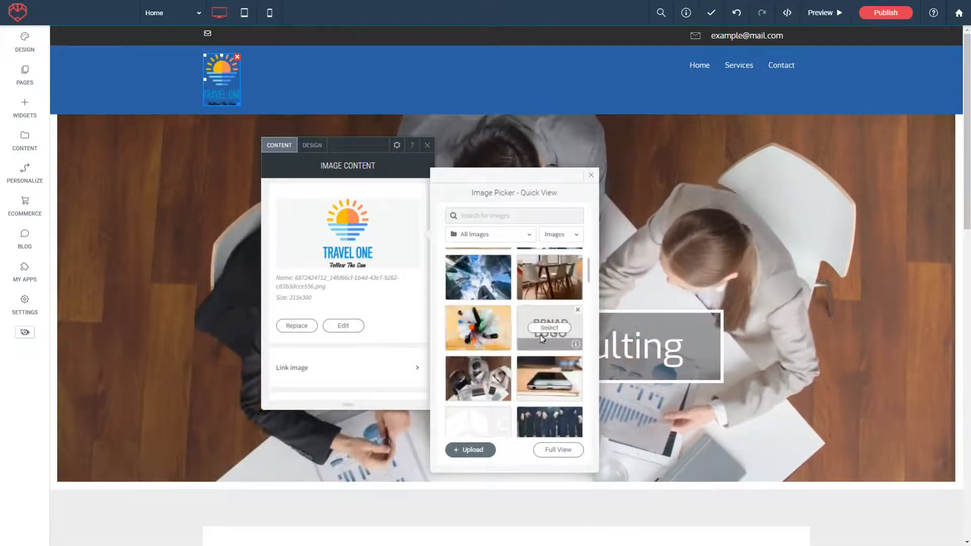
pyautogui.click(548, 327)
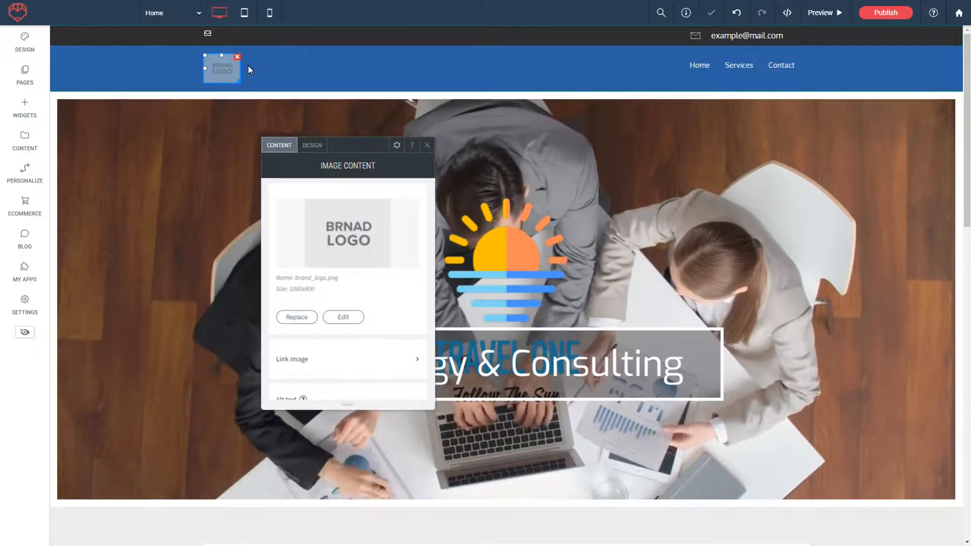
pyautogui.click(428, 145)
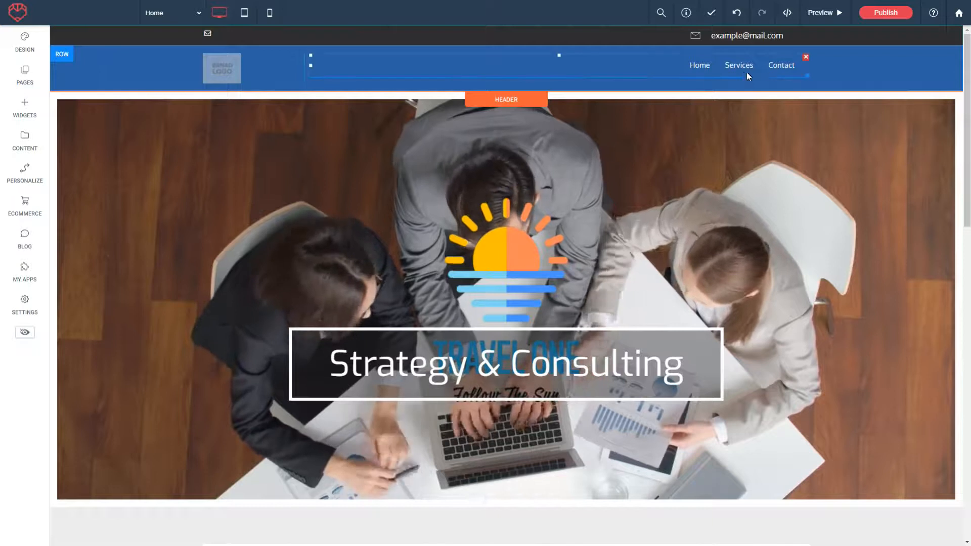
# Switch the header navigation to custom links with items for the existing Home, Services and Contact pages, and close its settings
pyautogui.click(663, 68)
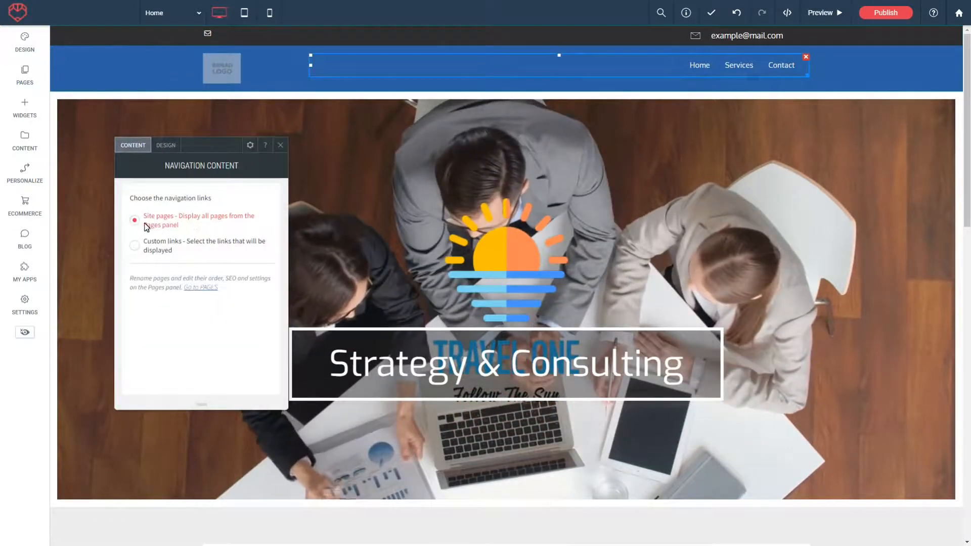
pyautogui.click(135, 247)
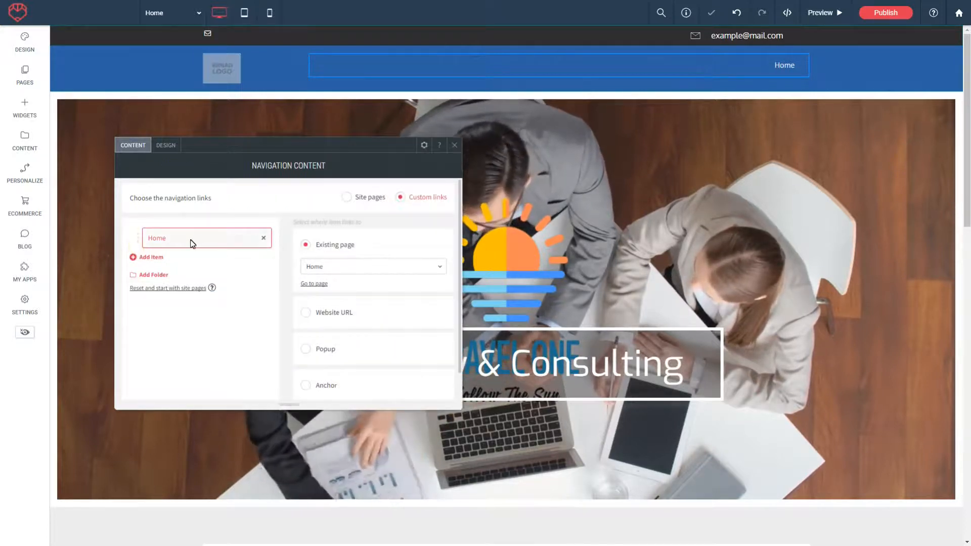
pyautogui.click(145, 258)
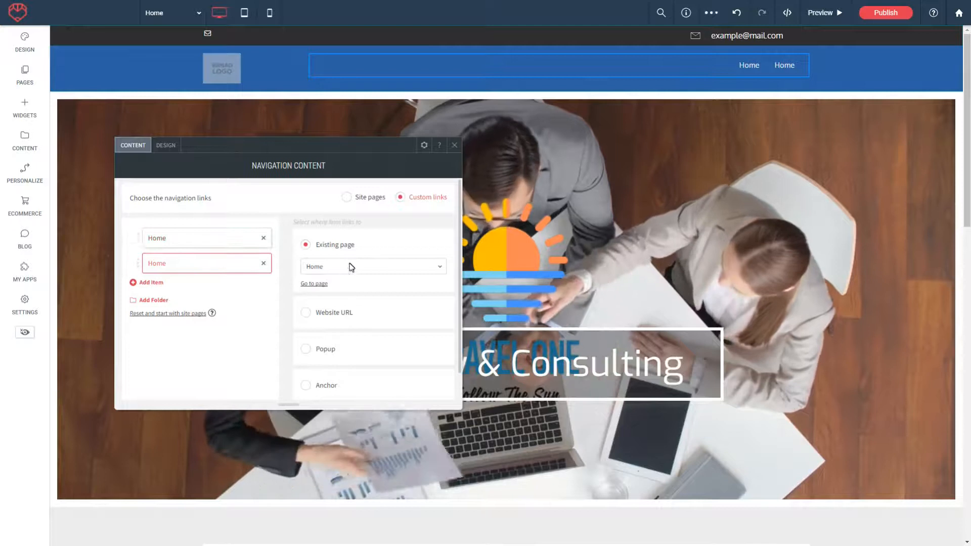
pyautogui.click(370, 267)
pyautogui.click(331, 300)
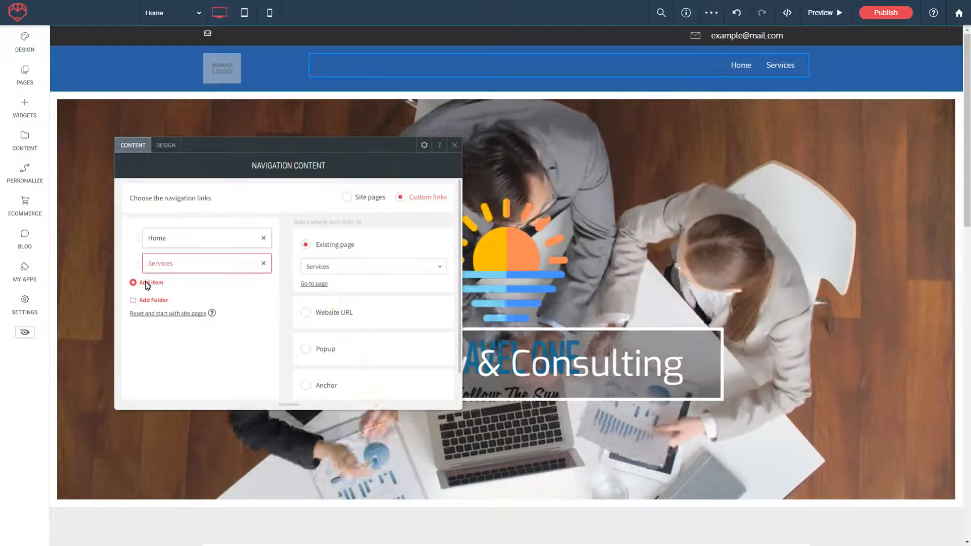
pyautogui.click(144, 282)
pyautogui.click(358, 268)
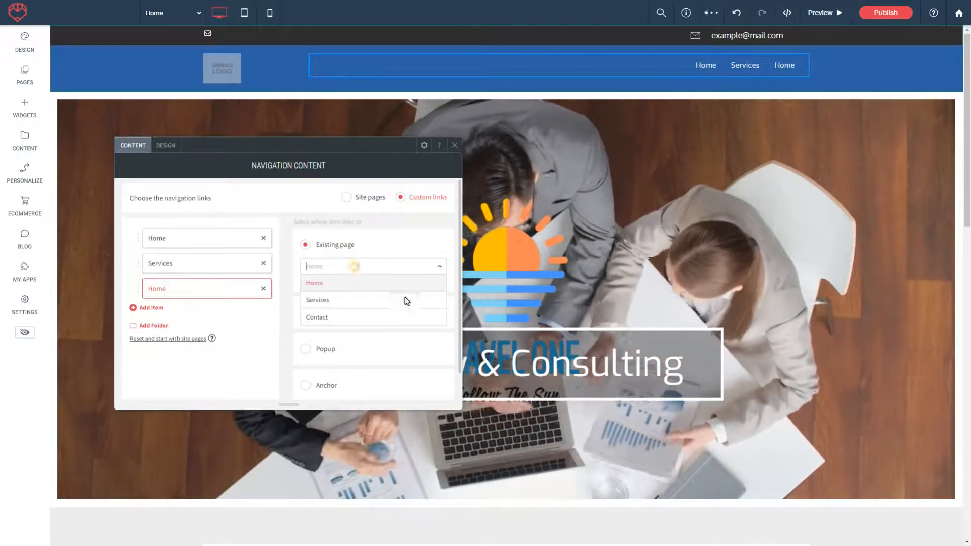
pyautogui.click(353, 317)
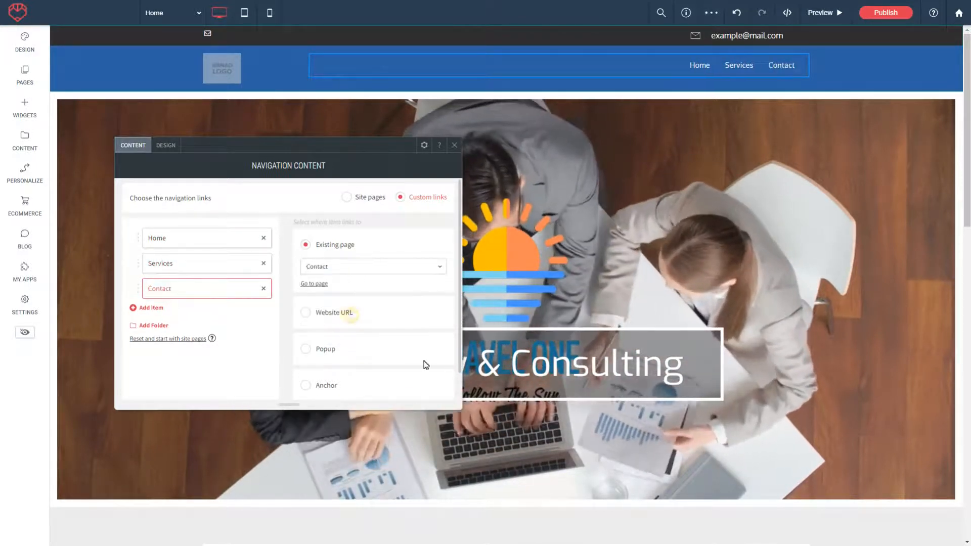
pyautogui.click(454, 145)
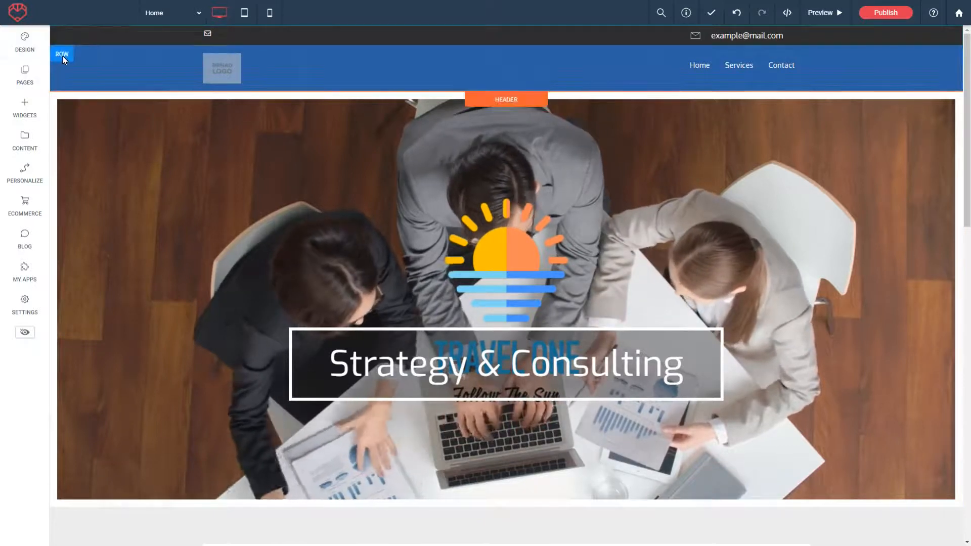
# Try the full bleed option on the header's logo and navigation row, switch it back off, and close the row design settings
pyautogui.click(63, 53)
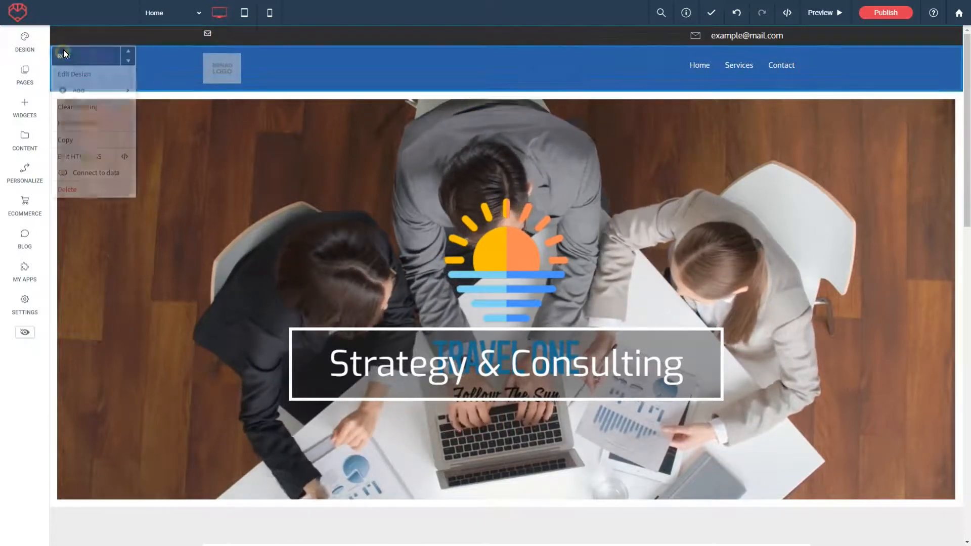
pyautogui.click(77, 75)
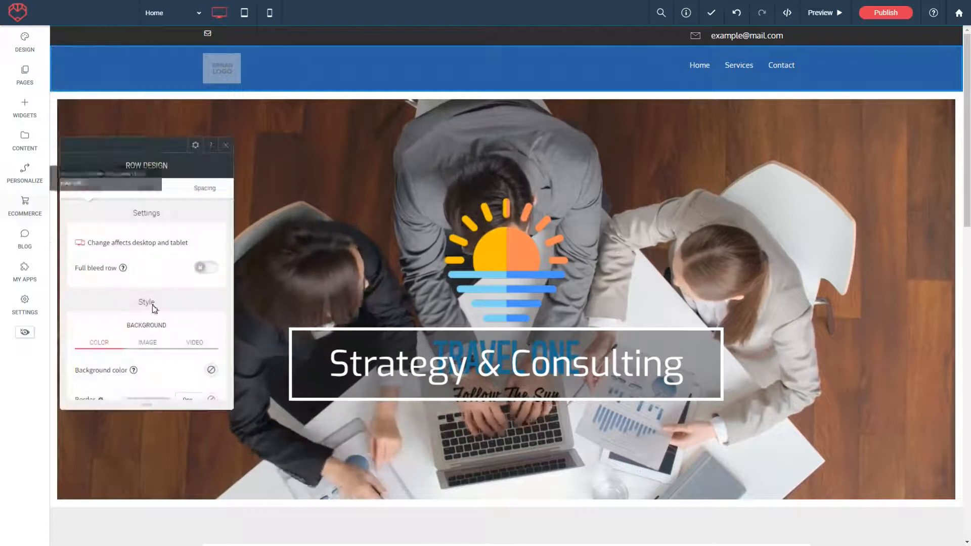
pyautogui.click(211, 270)
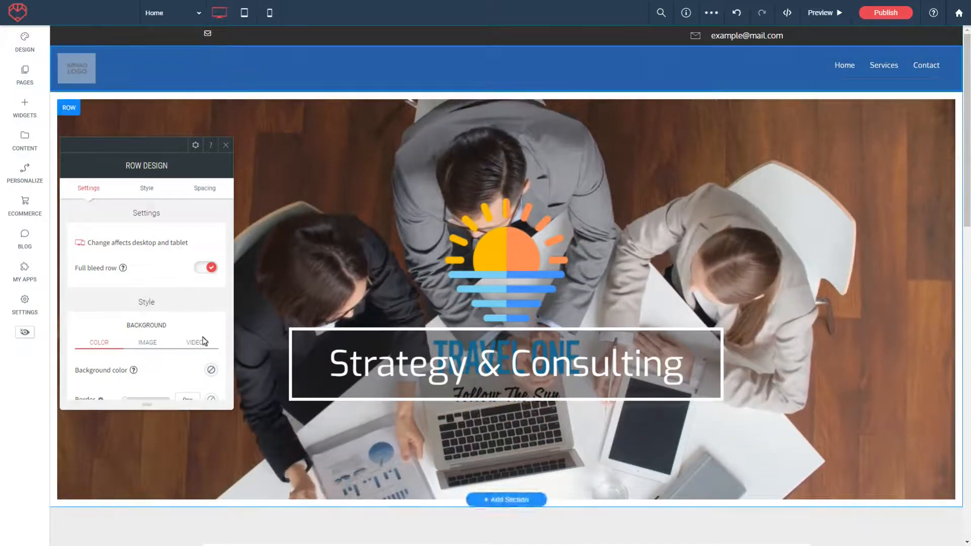
pyautogui.click(204, 269)
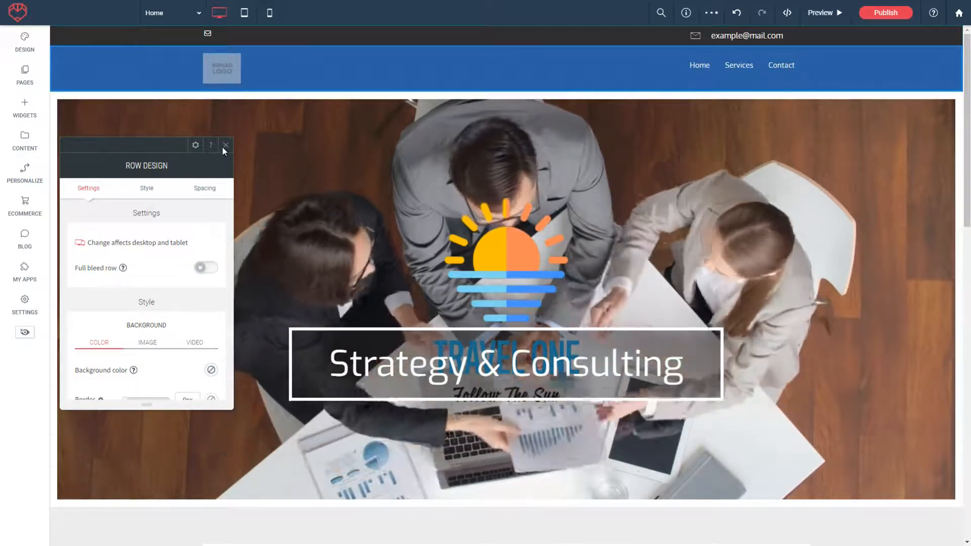
pyautogui.click(225, 146)
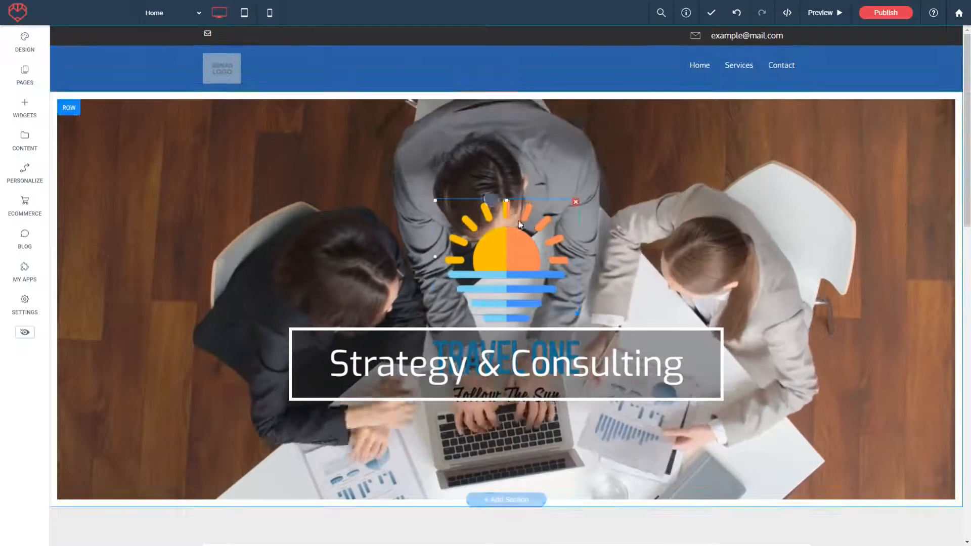
# Add Facebook, Twitter, Instagram and YouTube to the contact bar's social icons and remove the email icon from them
pyautogui.scroll(-5, 739, 125)
pyautogui.scroll(5, 739, 126)
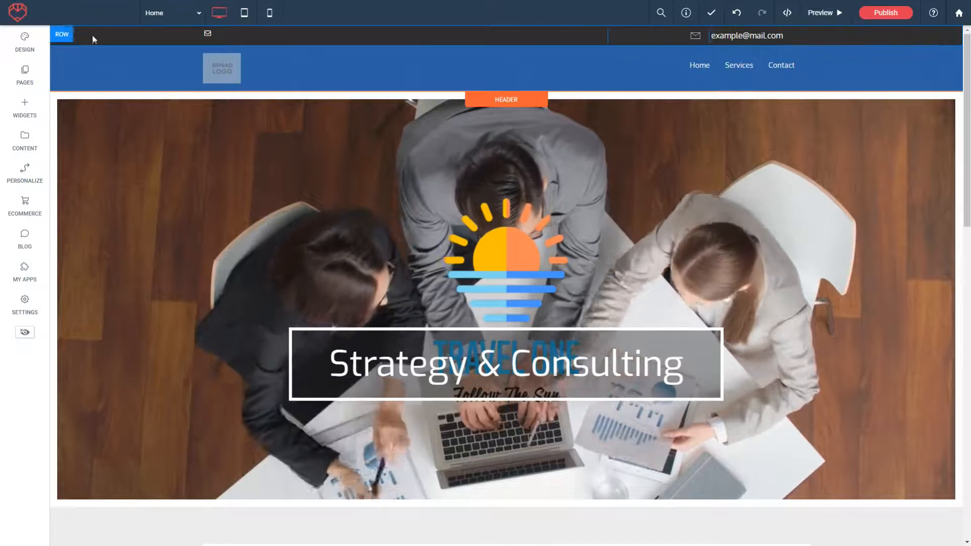
pyautogui.click(218, 36)
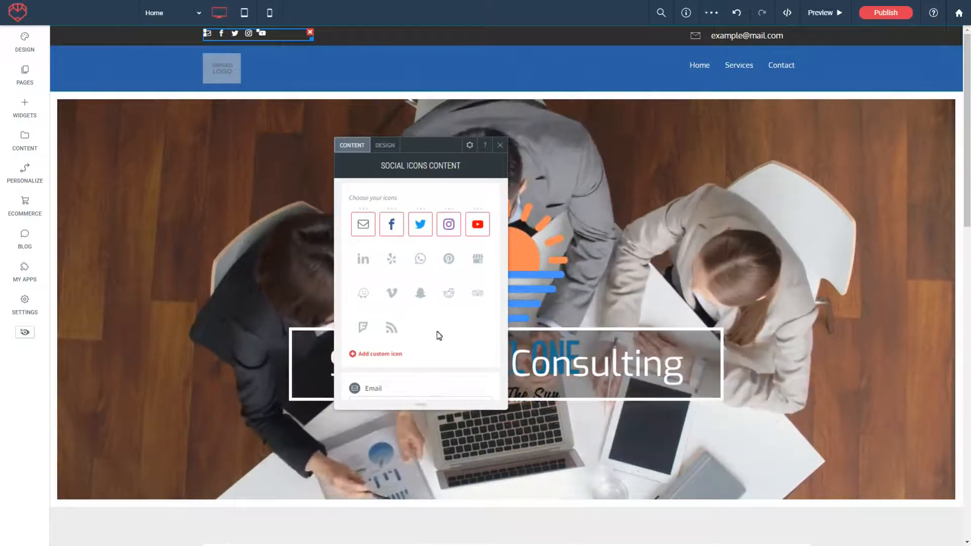
pyautogui.scroll(-1, 422, 375)
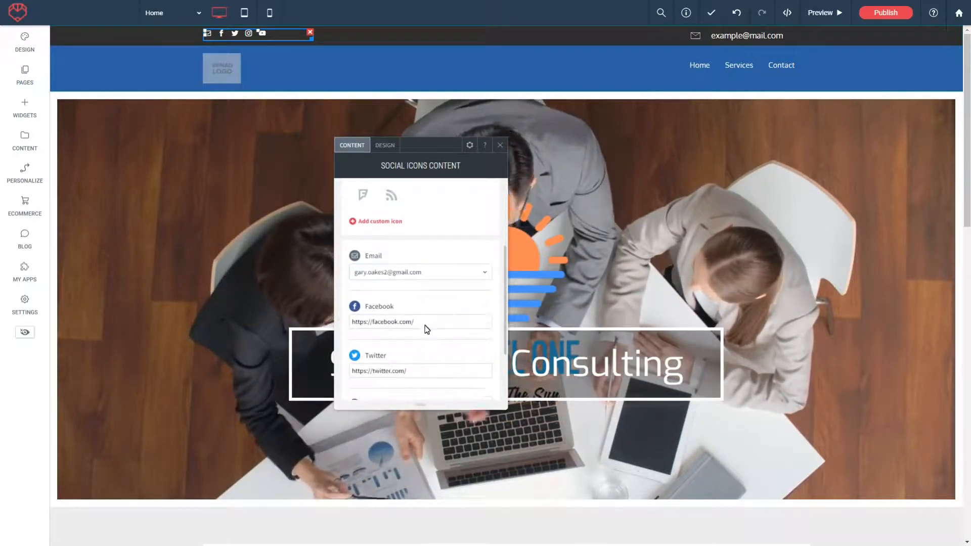
pyautogui.scroll(-2, 426, 331)
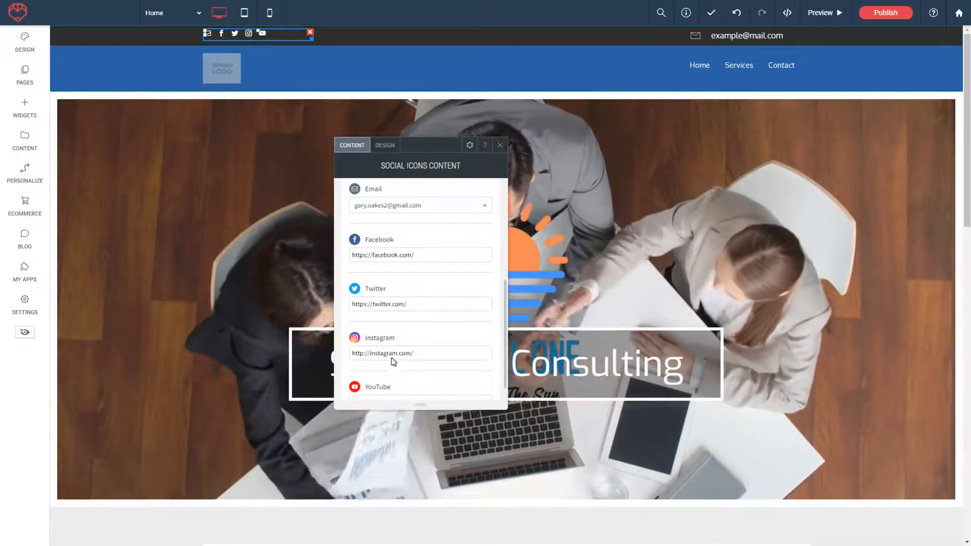
pyautogui.click(499, 145)
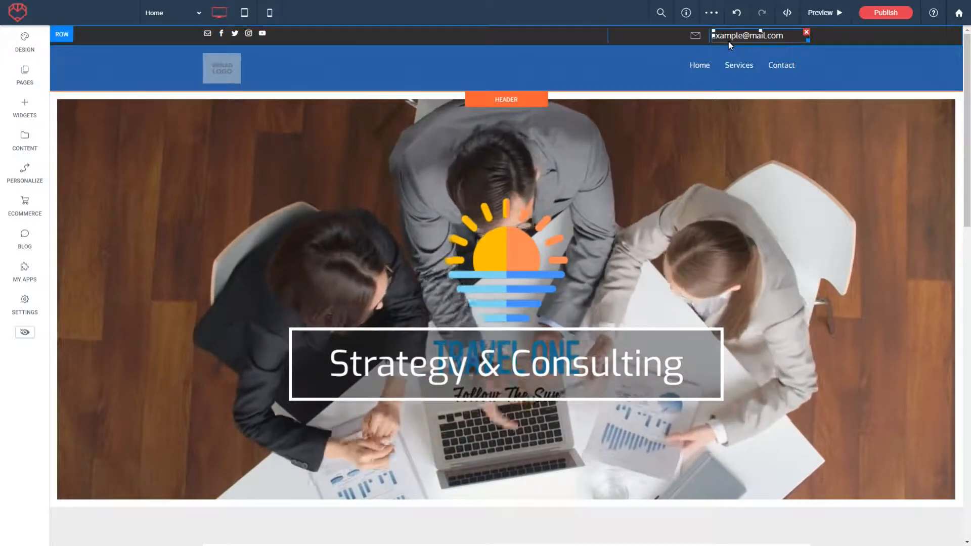
pyautogui.click(694, 37)
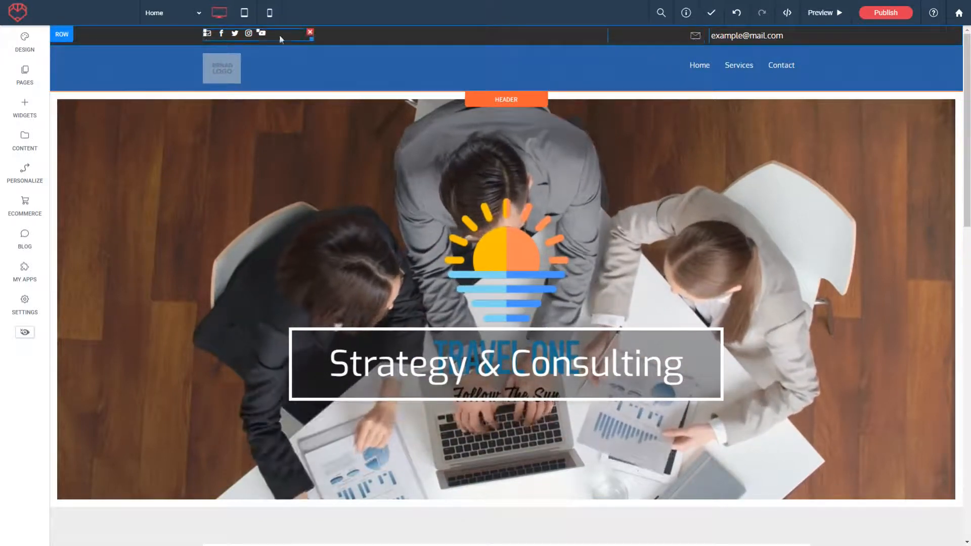
pyautogui.click(210, 35)
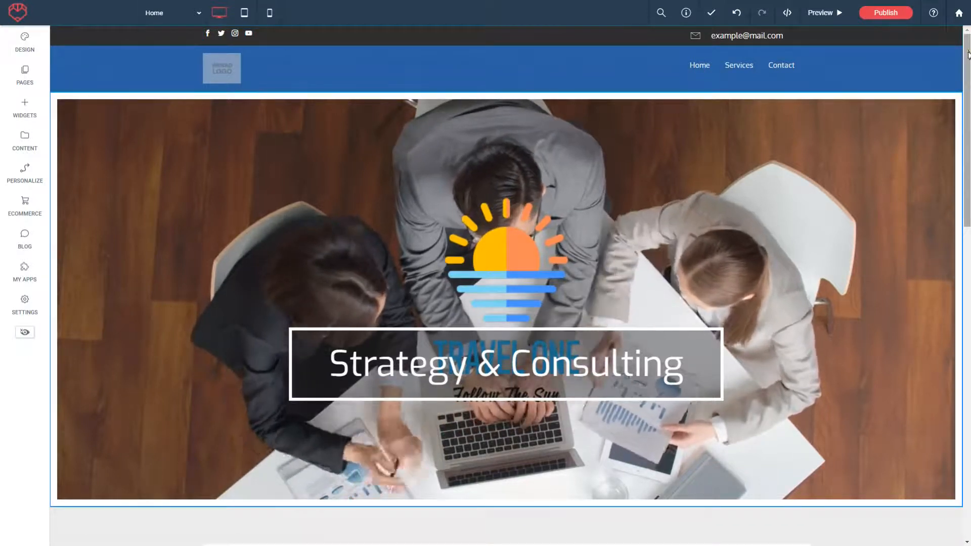
# Check the footer section at the end of the Home page
pyautogui.scroll(-15, 968, 55)
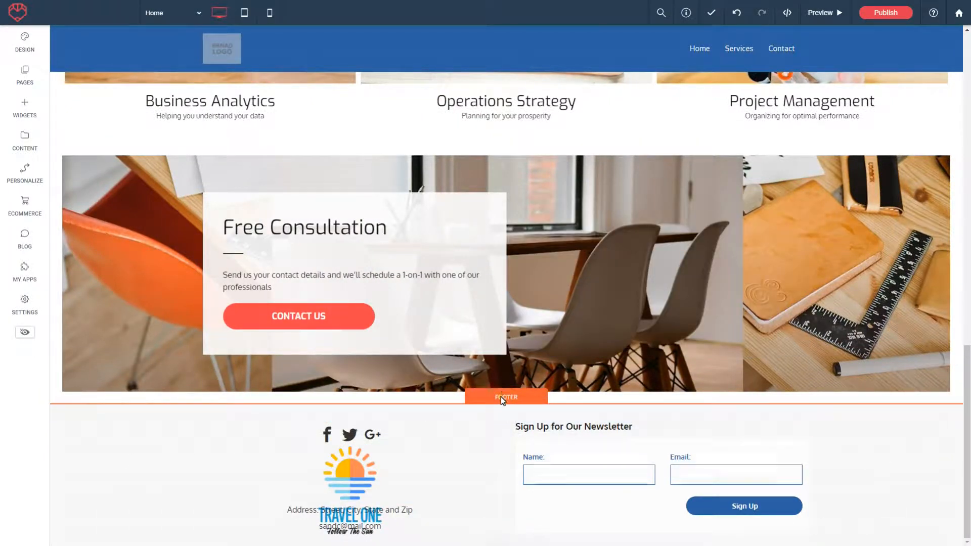
pyautogui.click(505, 397)
pyautogui.scroll(-1, 170, 216)
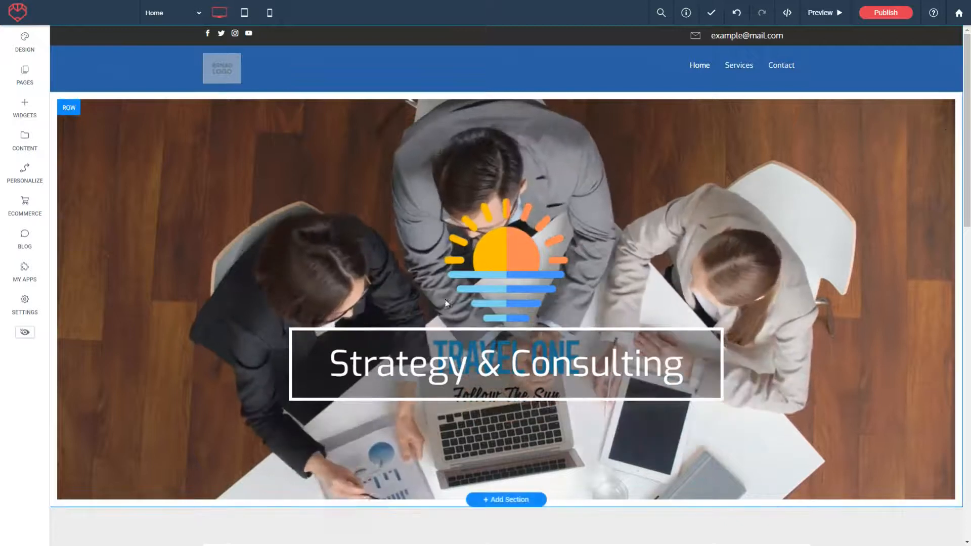
# Start a background slider from the background image of the Home page's Strategy & Consulting row
pyautogui.click(64, 107)
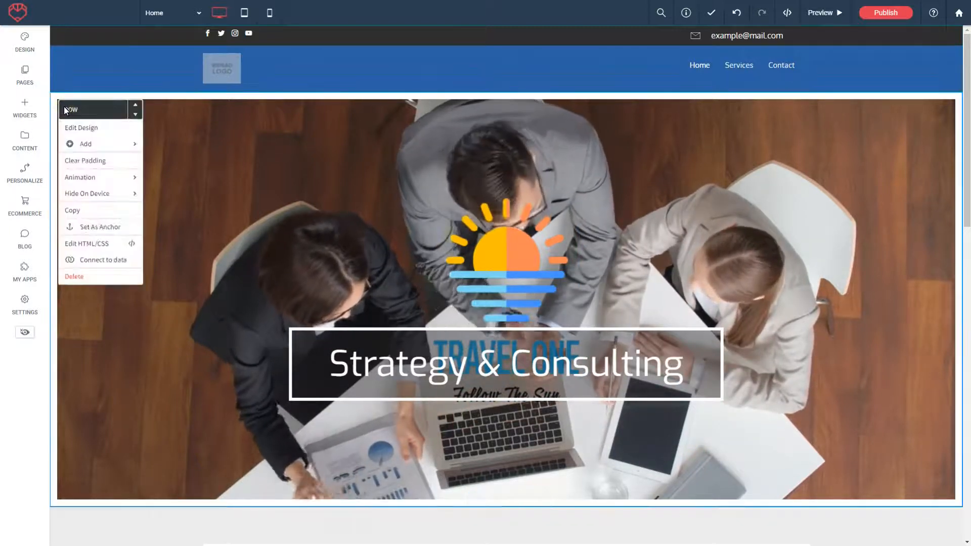
pyautogui.click(78, 130)
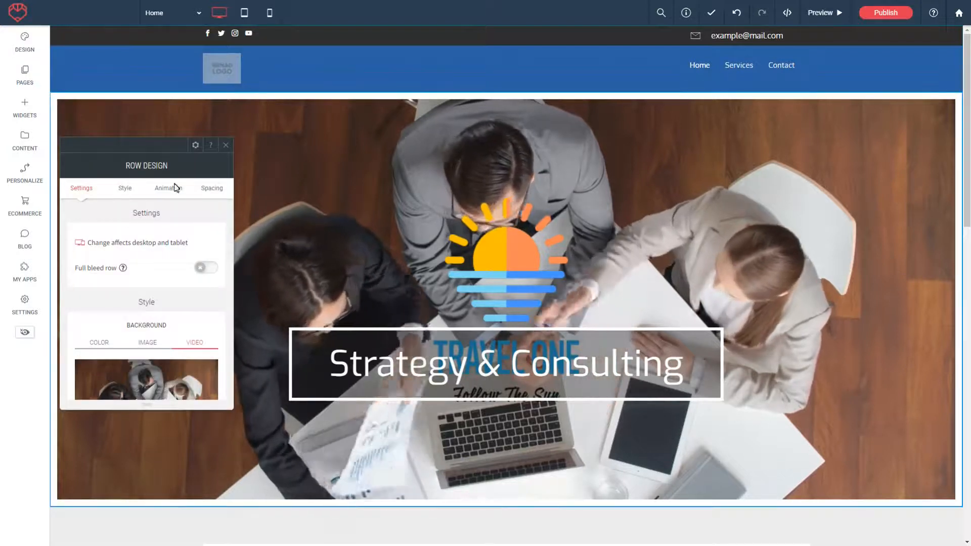
pyautogui.scroll(-2, 218, 264)
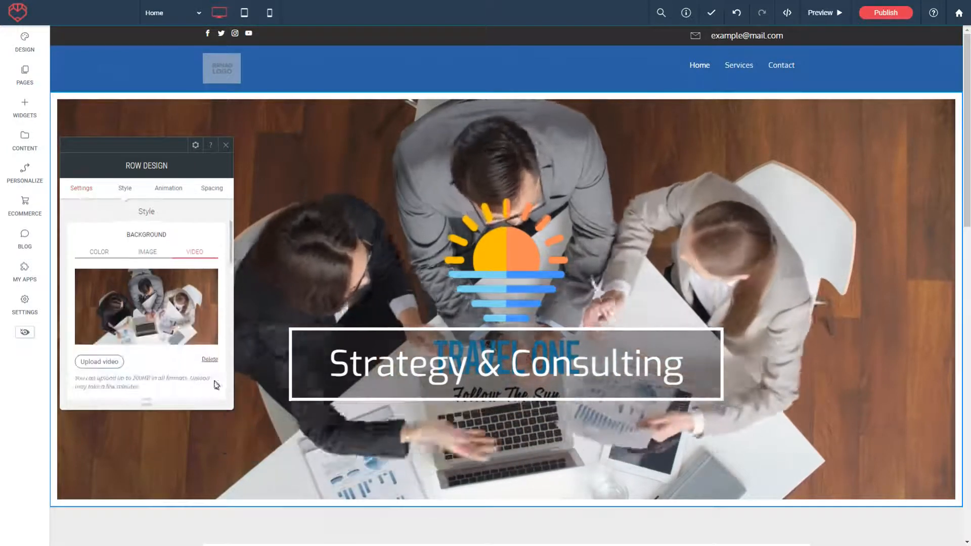
pyautogui.click(147, 253)
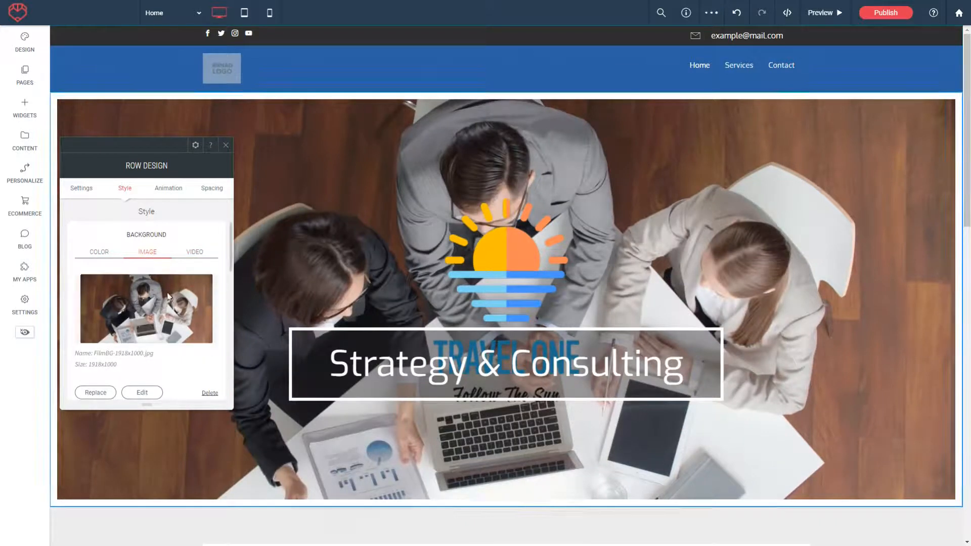
pyautogui.scroll(-1, 186, 309)
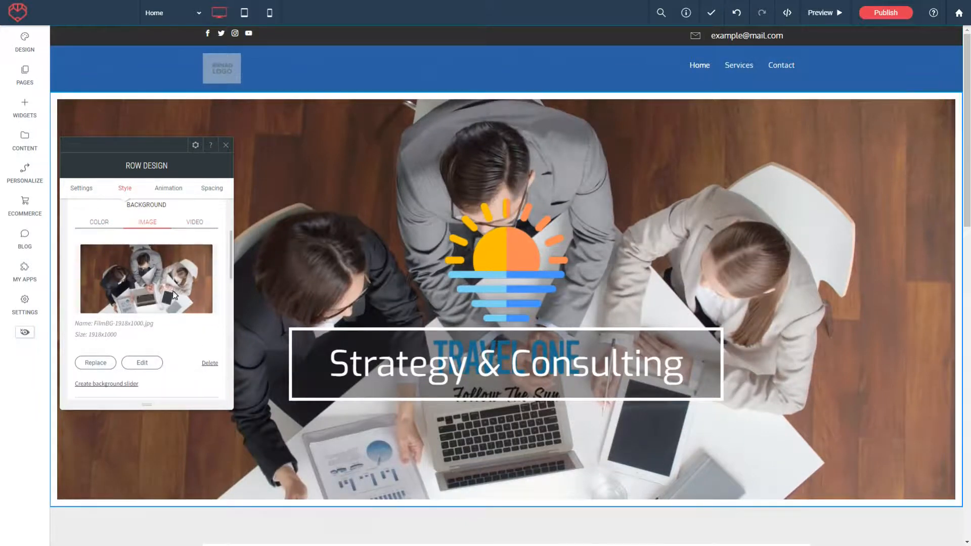
pyautogui.scroll(-1, 82, 364)
pyautogui.click(106, 353)
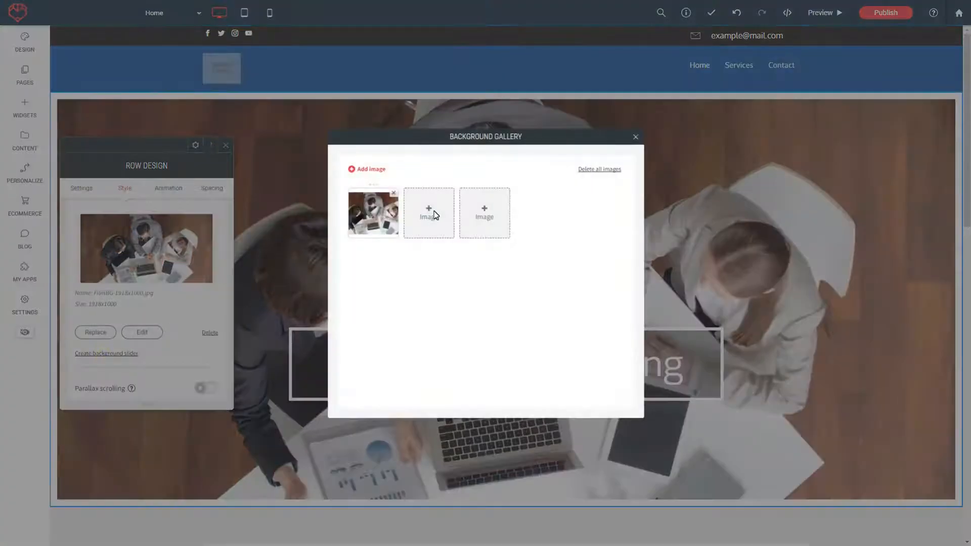
# Add the Brand-590x357.jpg and men-vintage-colorful-2304x1176.jpg site images to the background gallery, preview the slider, and return to the editor
pyautogui.click(428, 212)
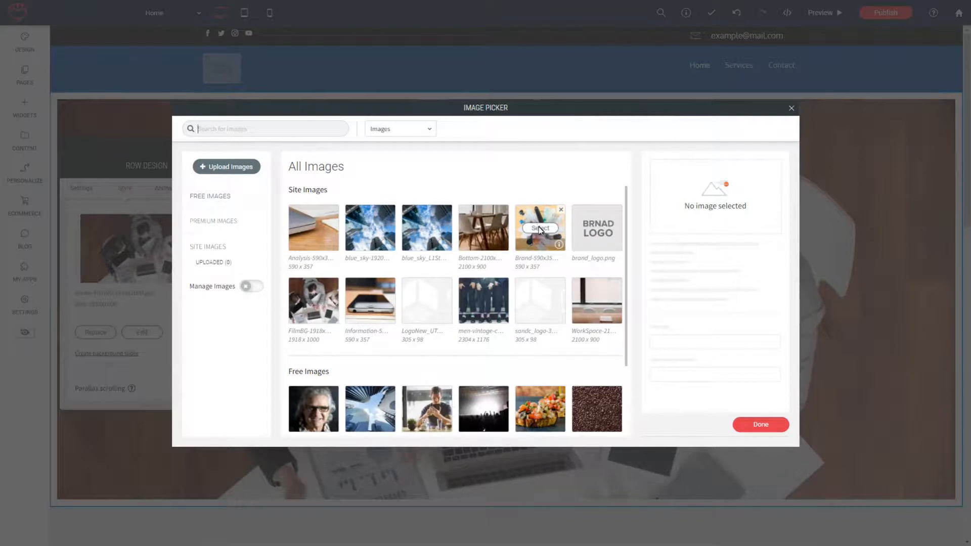
pyautogui.click(539, 227)
pyautogui.click(758, 428)
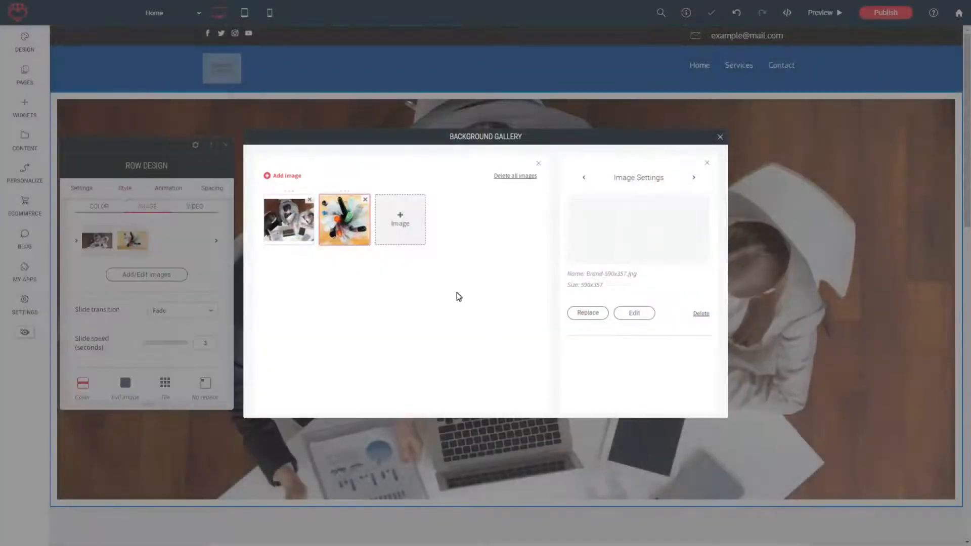
pyautogui.click(403, 224)
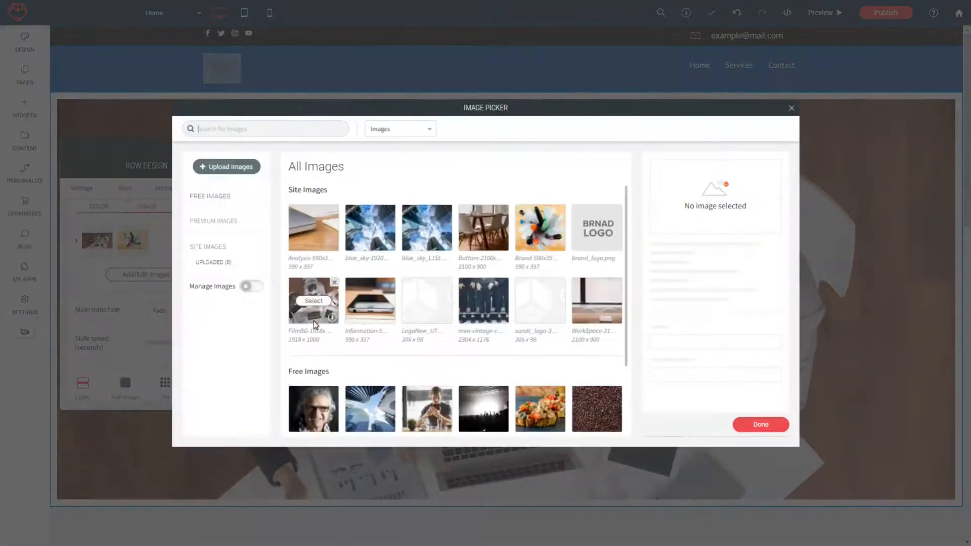
pyautogui.click(483, 300)
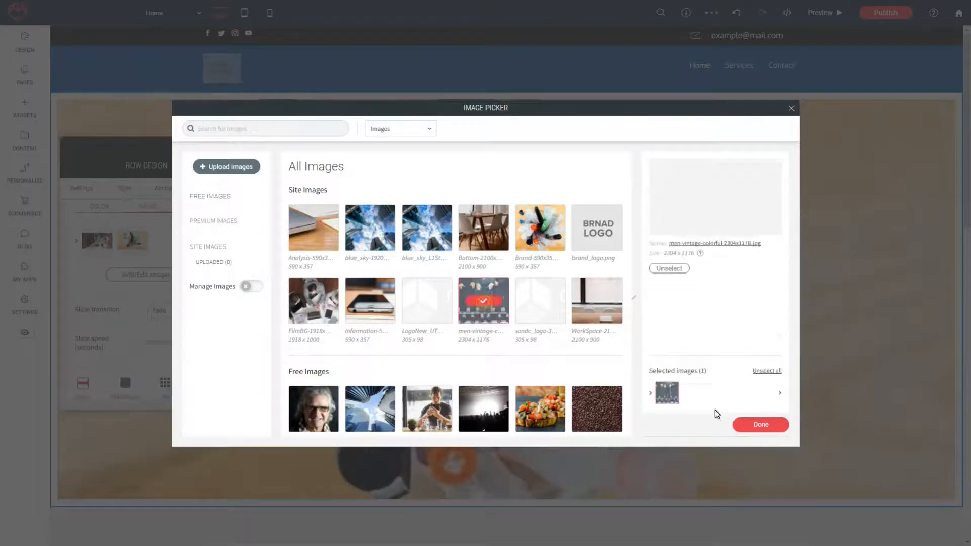
pyautogui.click(759, 424)
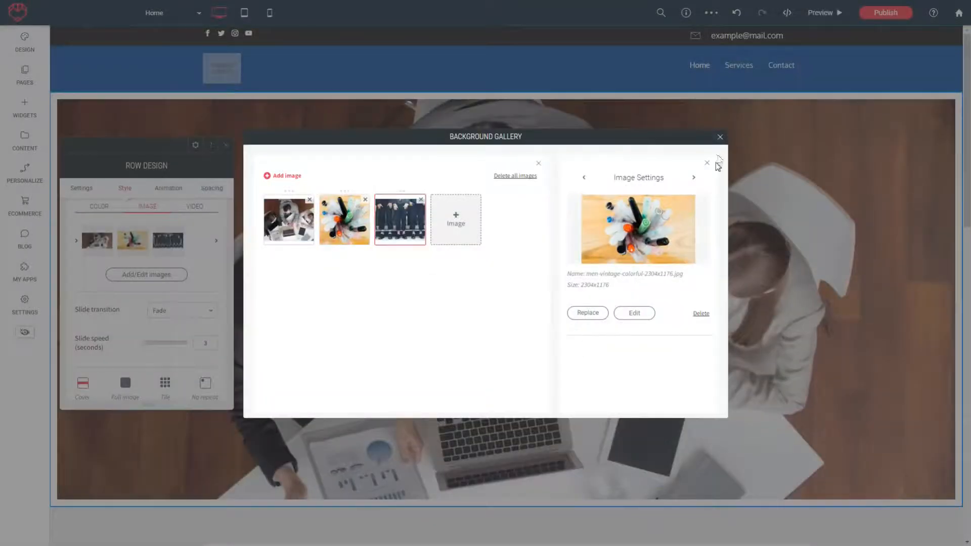
pyautogui.click(719, 137)
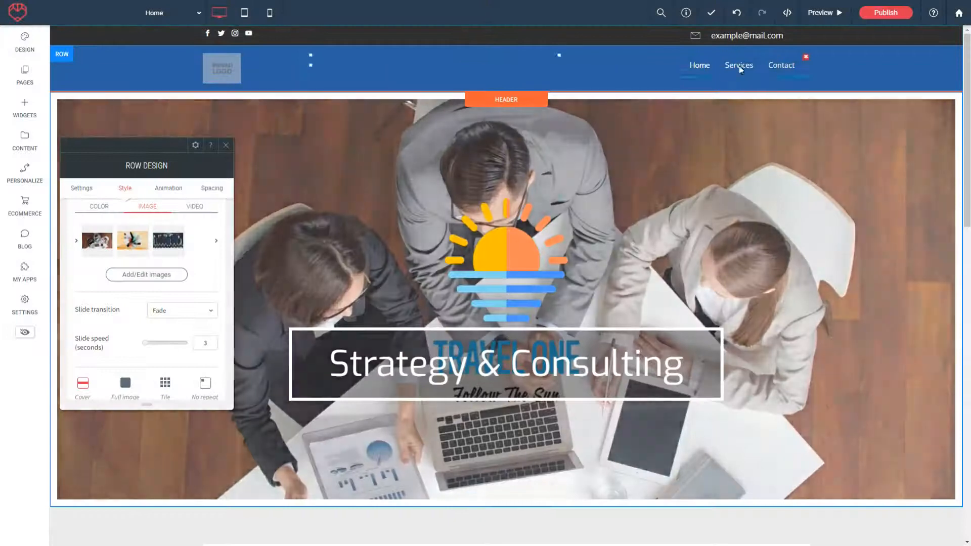
pyautogui.click(819, 14)
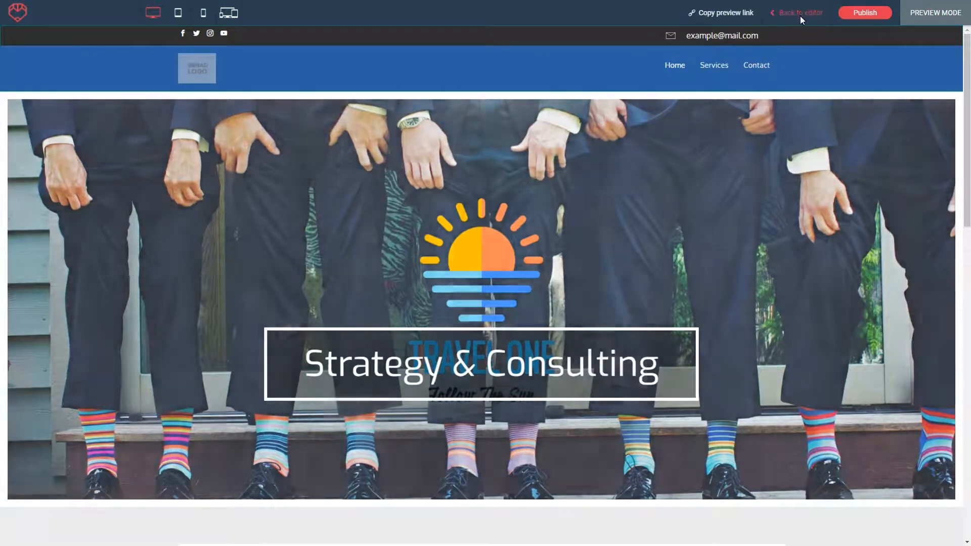
pyautogui.click(800, 15)
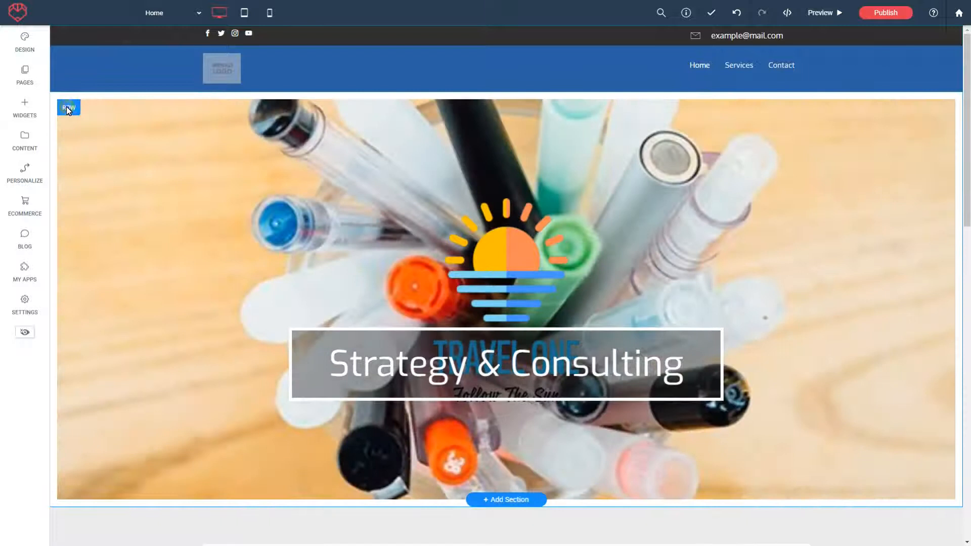
# Delete the Travel One logo image from the Strategy & Consulting row and make the row taller
pyautogui.click(69, 108)
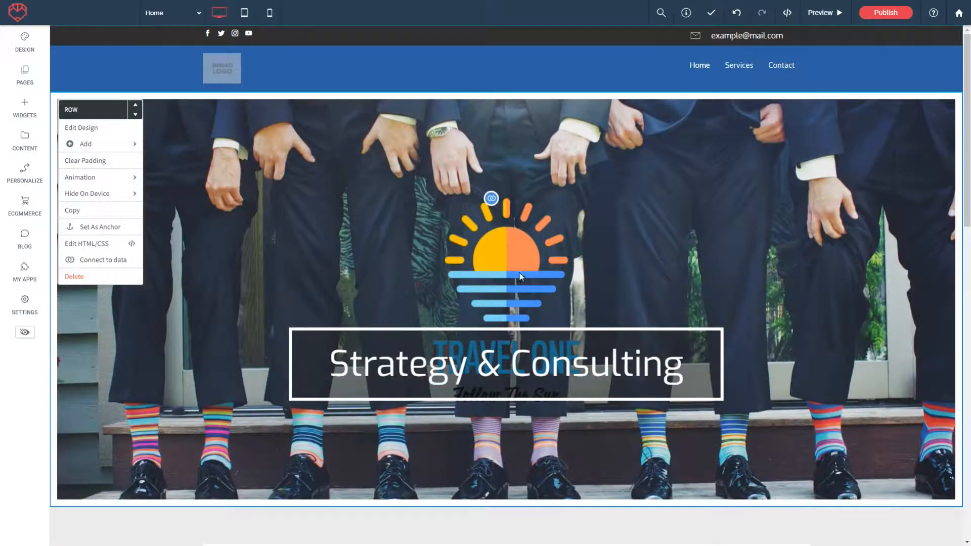
pyautogui.click(518, 271)
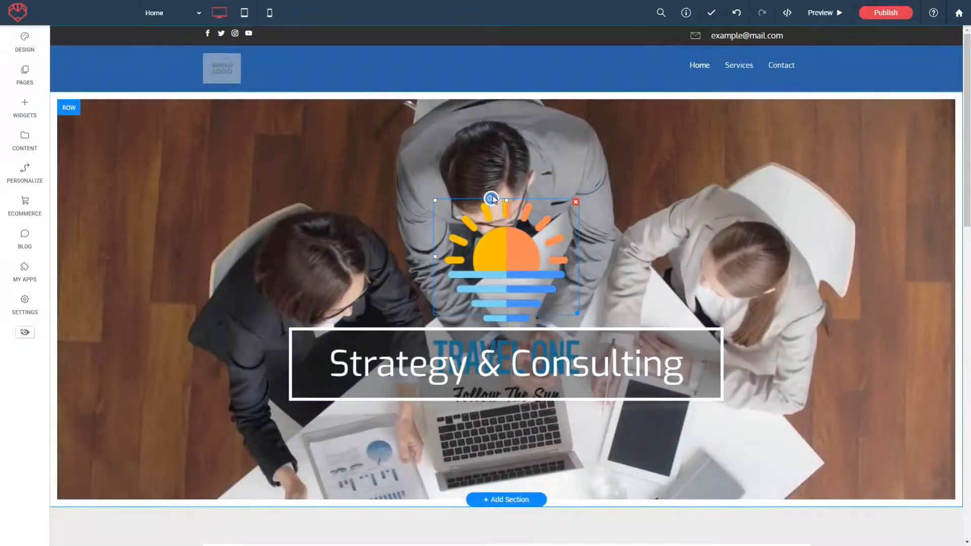
pyautogui.click(575, 202)
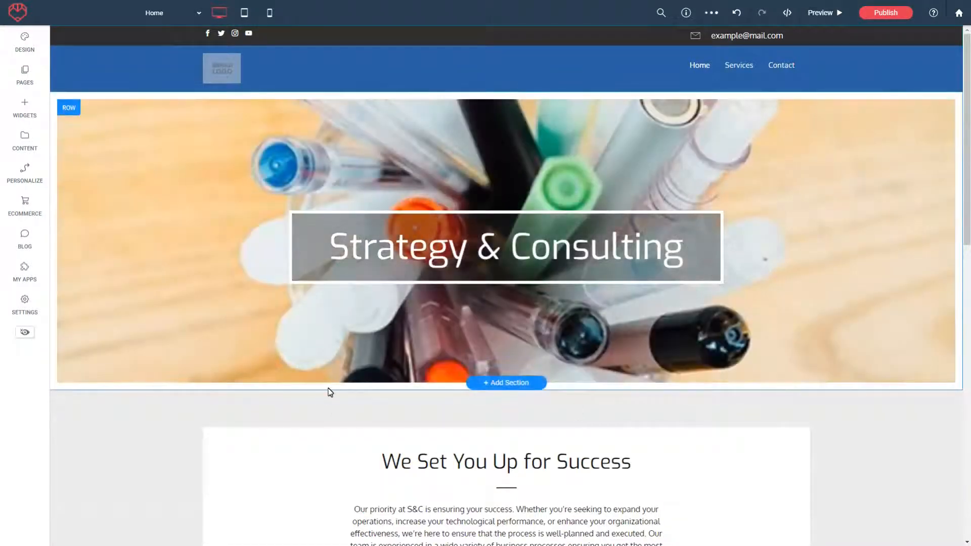
pyautogui.moveTo(329, 383); pyautogui.dragTo(325, 534)
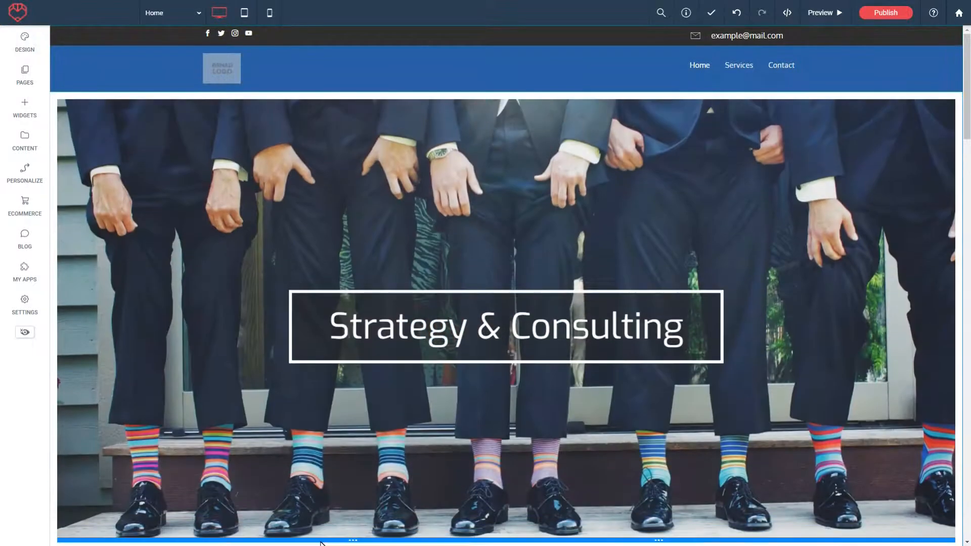
# Add an empty row above the "We Set You Up for Success" row
pyautogui.scroll(-8, 505, 303)
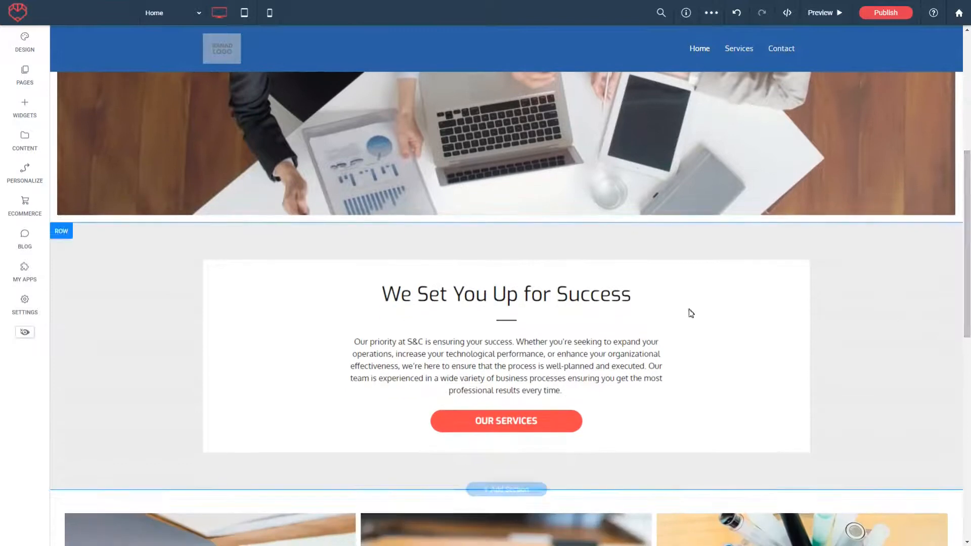
pyautogui.moveTo(966, 286)
pyautogui.mouseDown()
pyautogui.moveTo(966, 169)
pyautogui.moveTo(967, 276)
pyautogui.mouseUp()
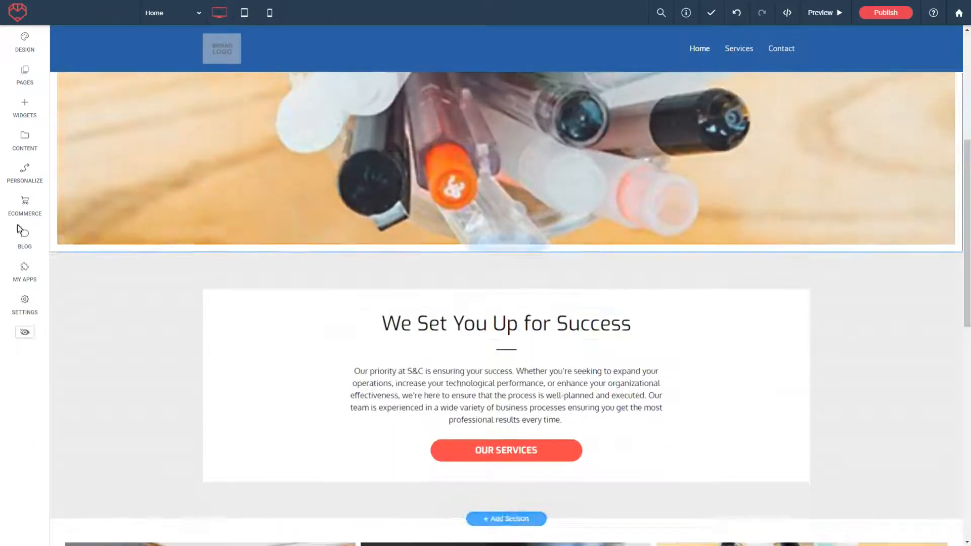
pyautogui.click(62, 260)
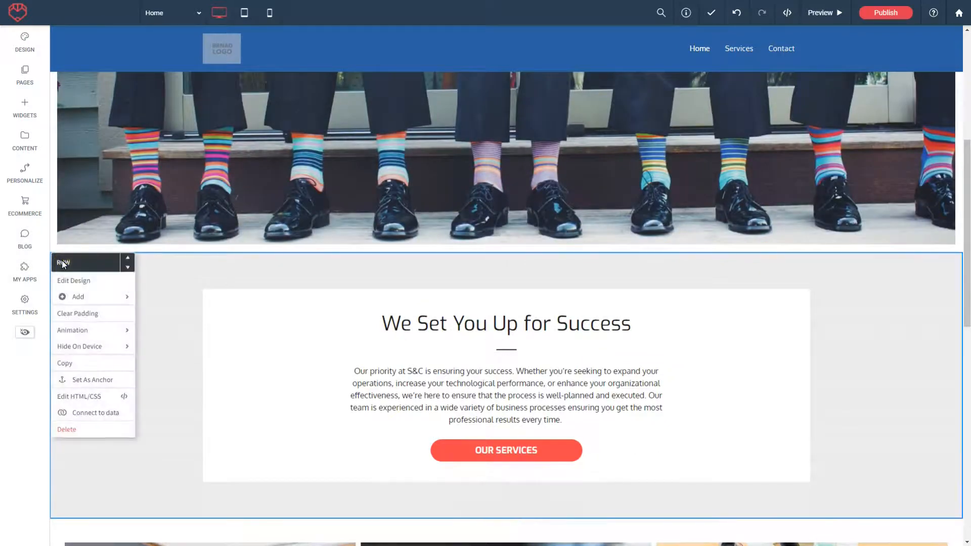
pyautogui.moveTo(71, 297)
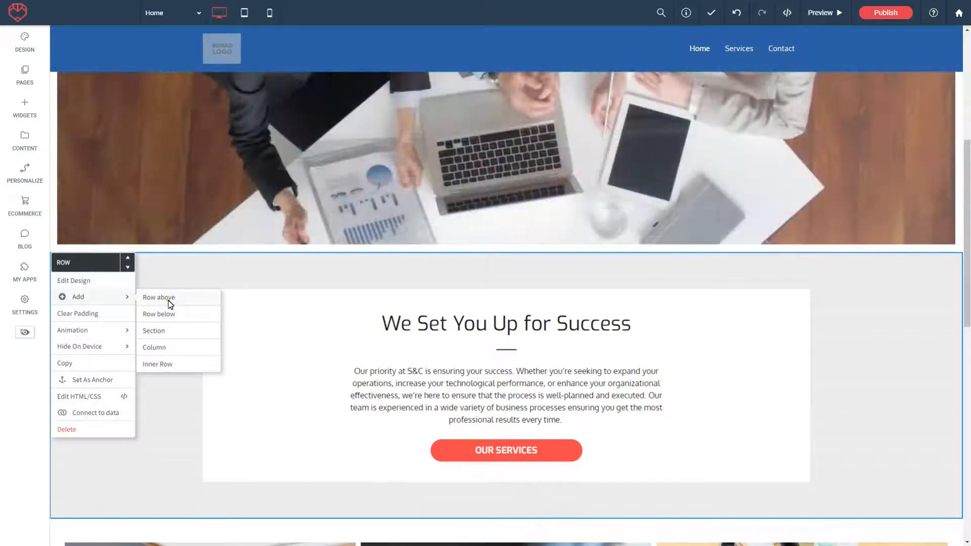
pyautogui.click(170, 304)
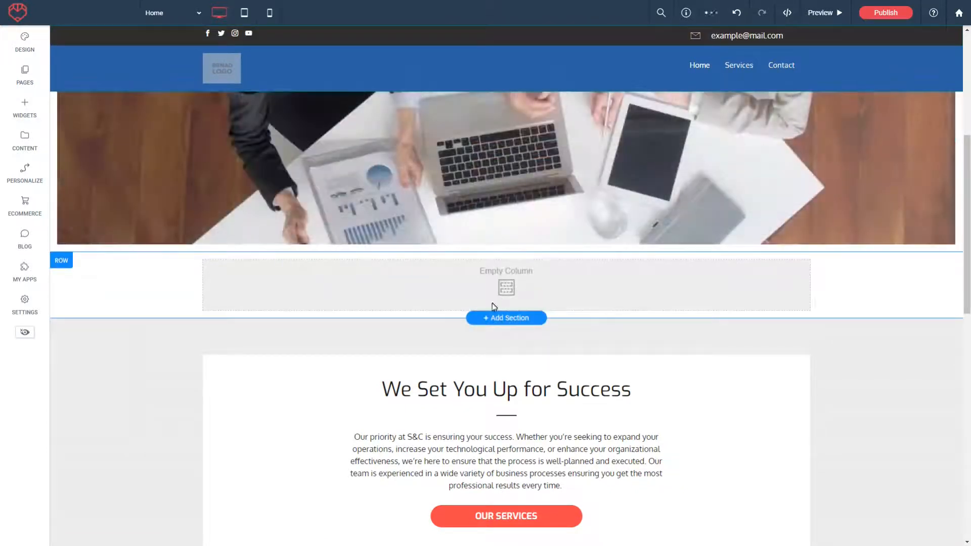
# Place a paragraph widget in the new row's empty column, keeping its default text
pyautogui.click(25, 106)
pyautogui.moveTo(87, 139); pyautogui.dragTo(466, 294)
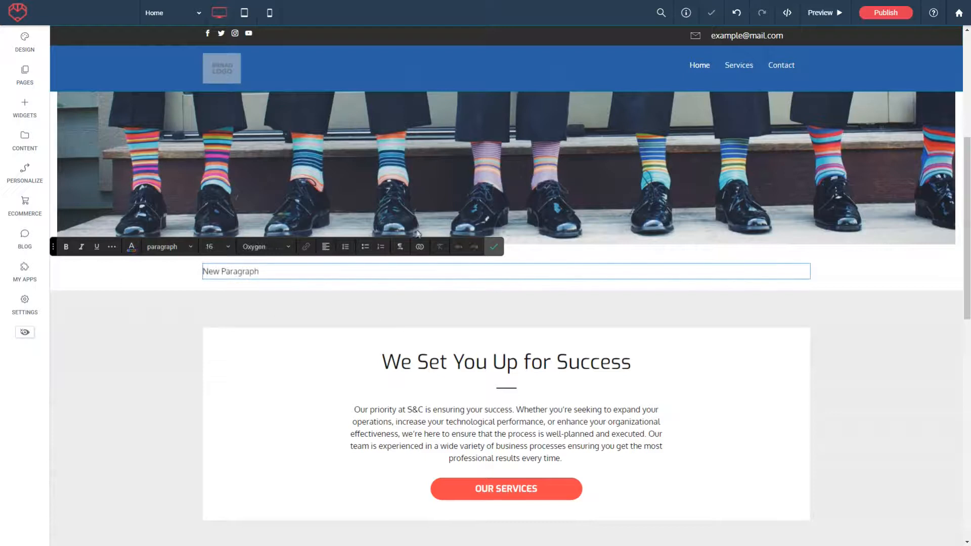
pyautogui.click(494, 248)
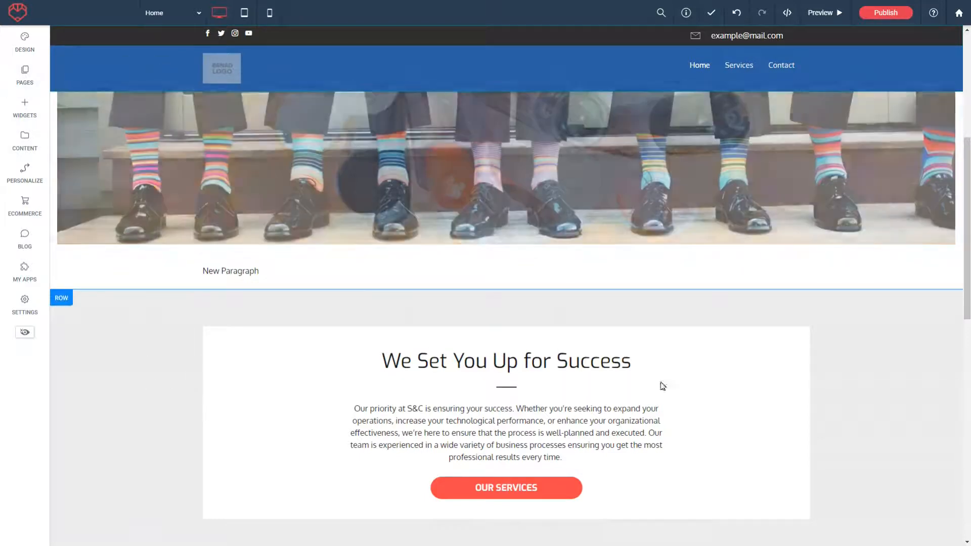
# Delete the row containing the "New Paragraph" text
pyautogui.scroll(-2, 967, 363)
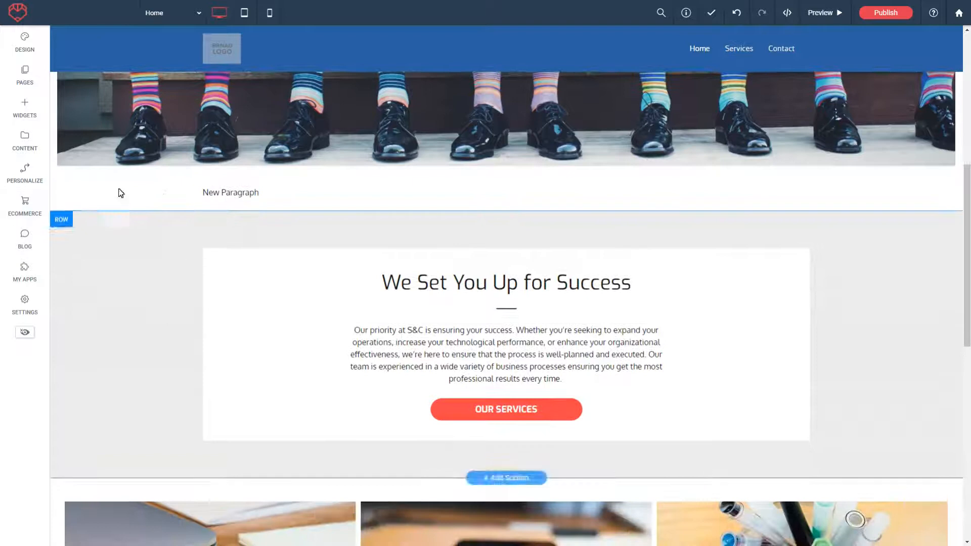
pyautogui.click(61, 183)
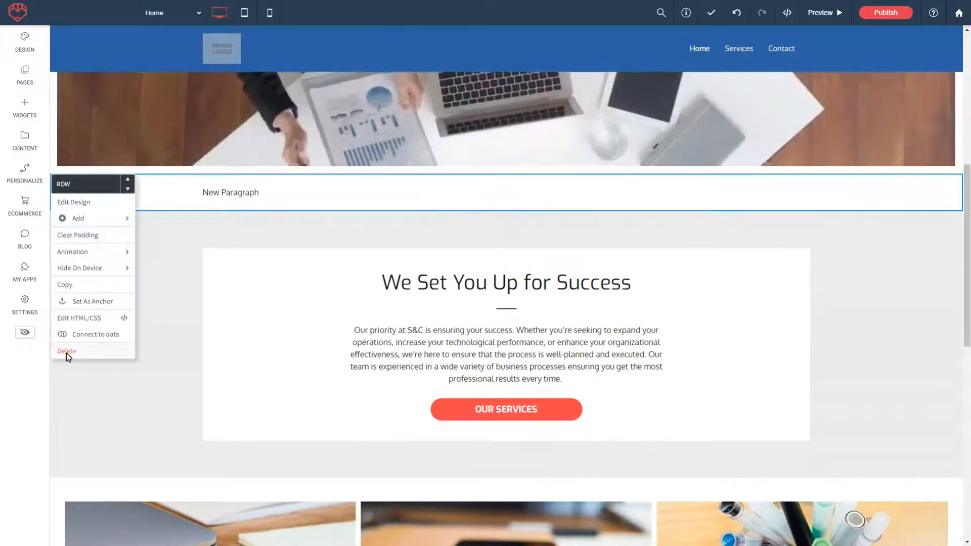
pyautogui.click(66, 351)
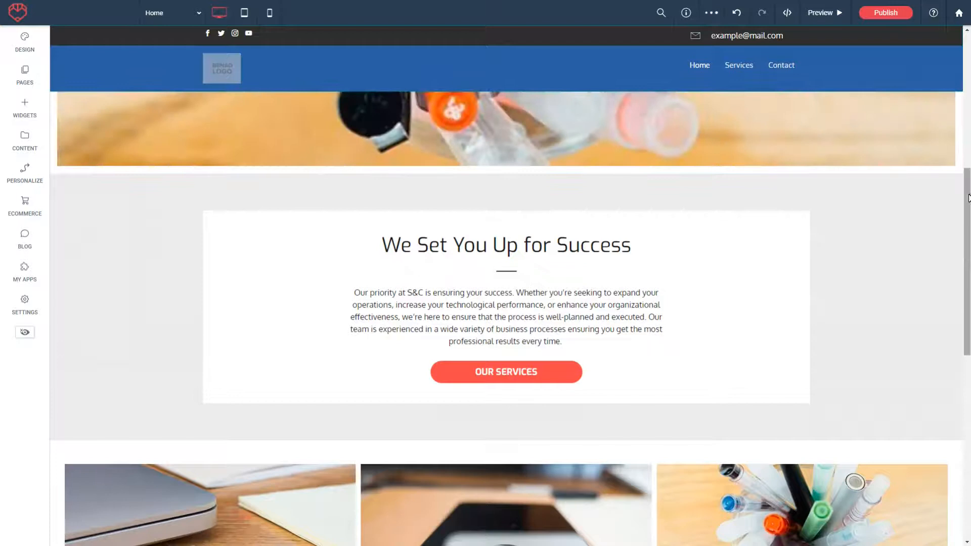
# Add the "Build Your Own World" Intro section below the Strategy & Consulting row and save it
pyautogui.moveTo(969, 198); pyautogui.dragTo(969, 286)
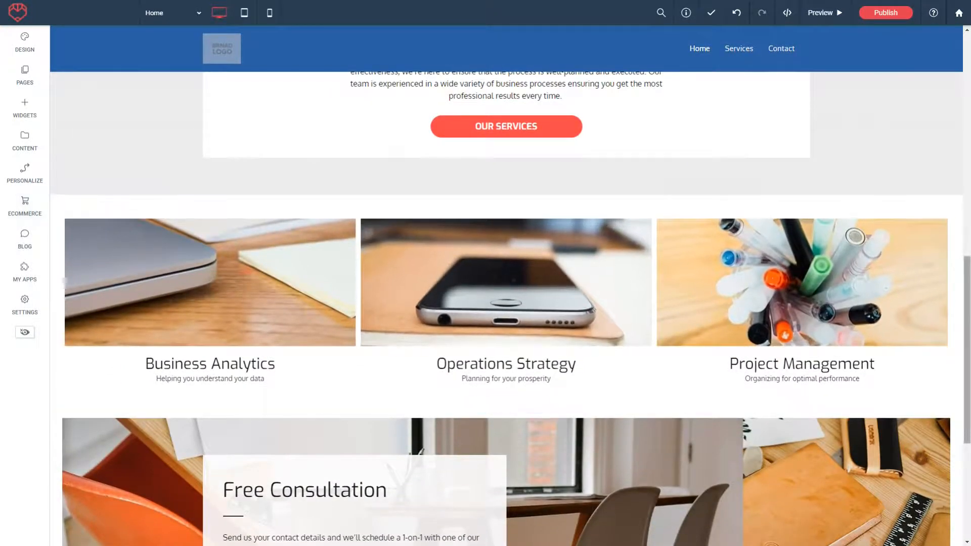
pyautogui.moveTo(966, 343); pyautogui.dragTo(967, 235)
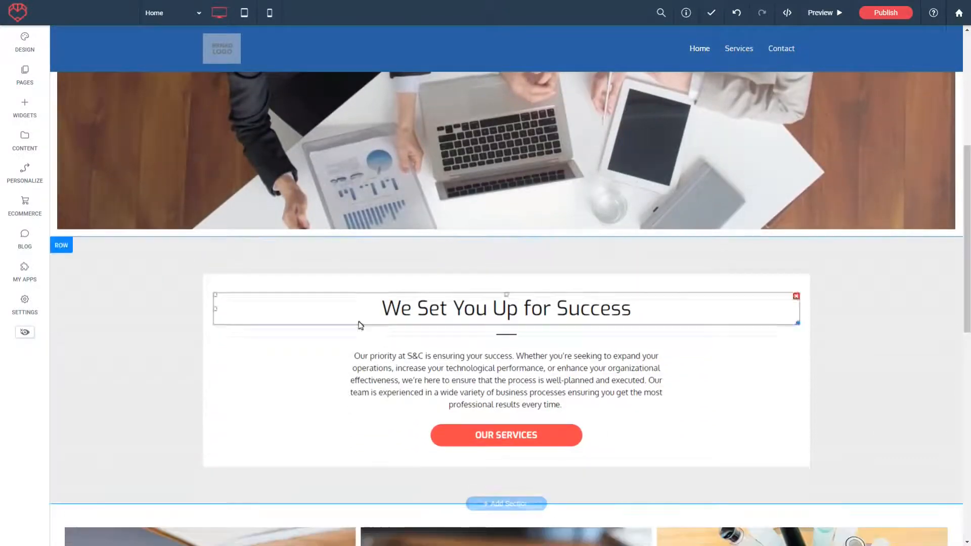
pyautogui.scroll(6, 184, 146)
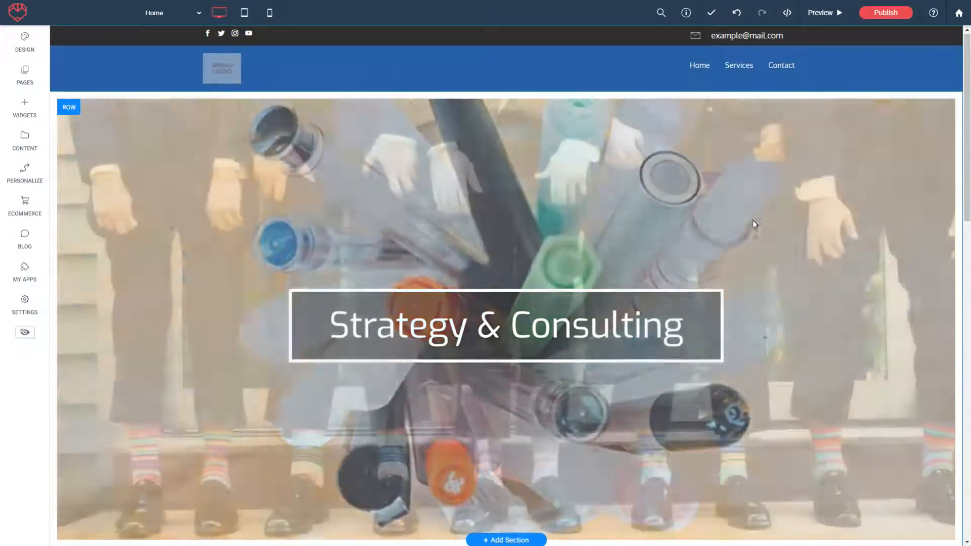
pyautogui.scroll(-2, 783, 220)
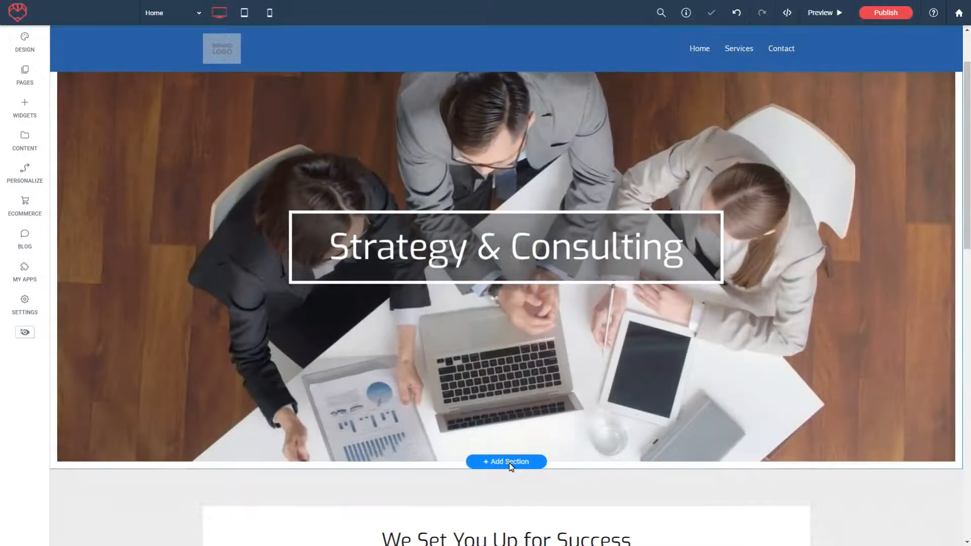
pyautogui.click(507, 462)
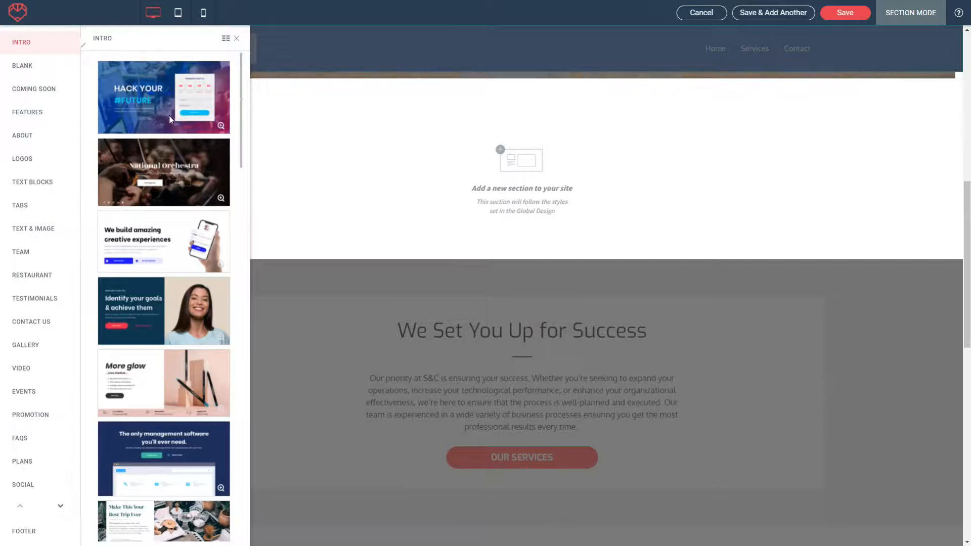
pyautogui.scroll(-3, 153, 135)
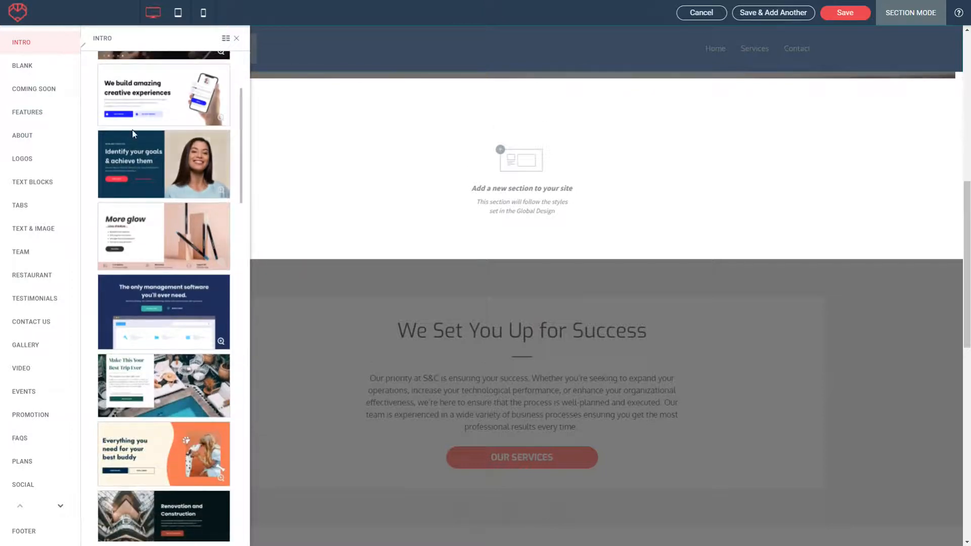
pyautogui.scroll(-6, 133, 134)
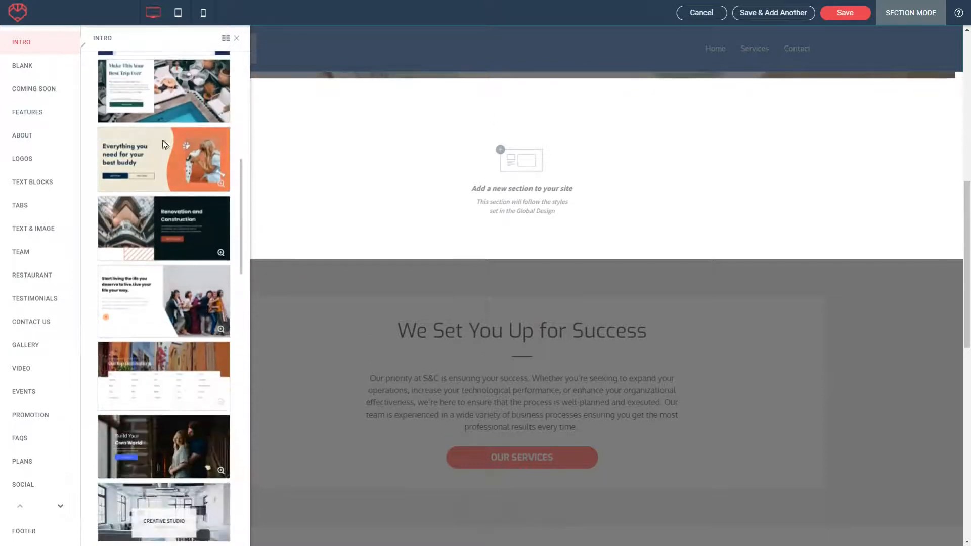
pyautogui.scroll(-4, 129, 143)
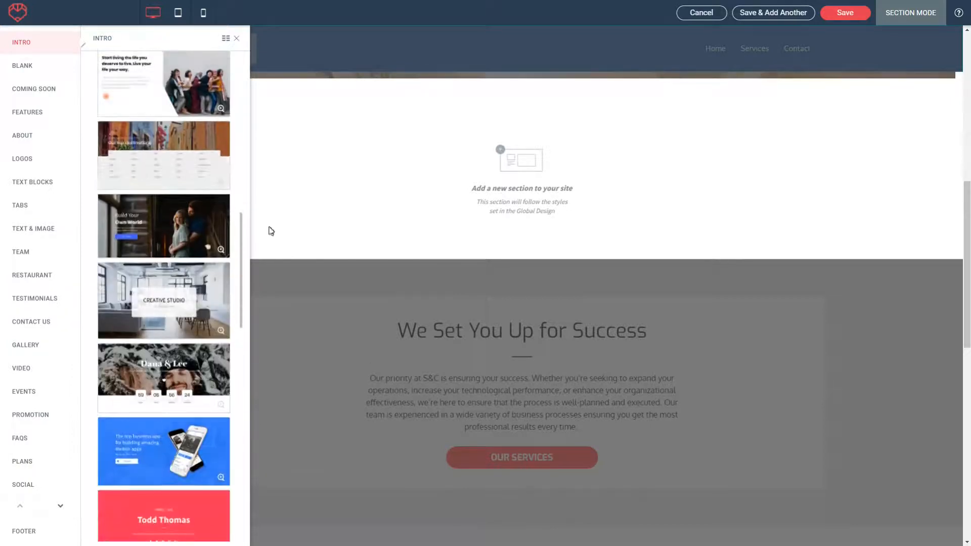
pyautogui.click(169, 234)
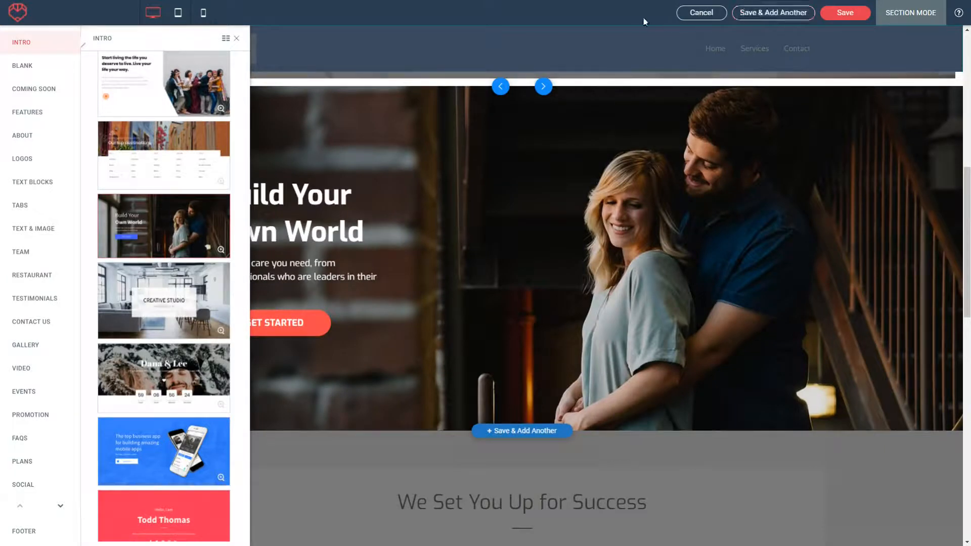
pyautogui.click(845, 13)
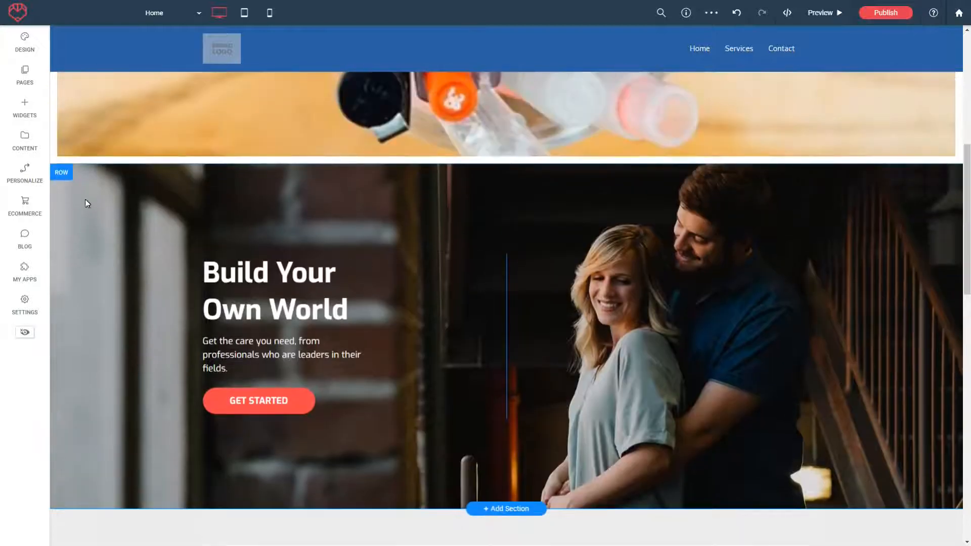
# Delete the Strategy & Consulting row from the Home page
pyautogui.scroll(-4, 910, 310)
pyautogui.scroll(8, 544, 329)
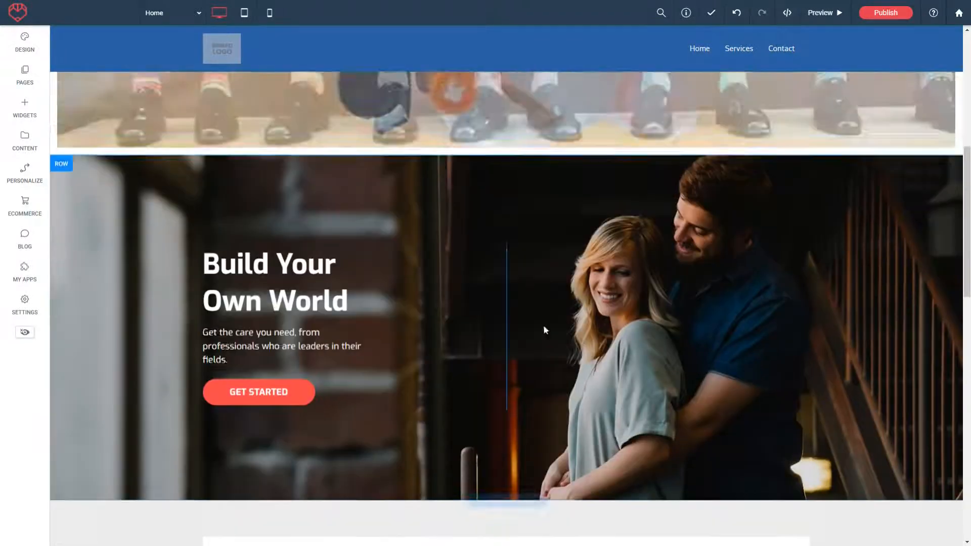
pyautogui.scroll(3, 776, 380)
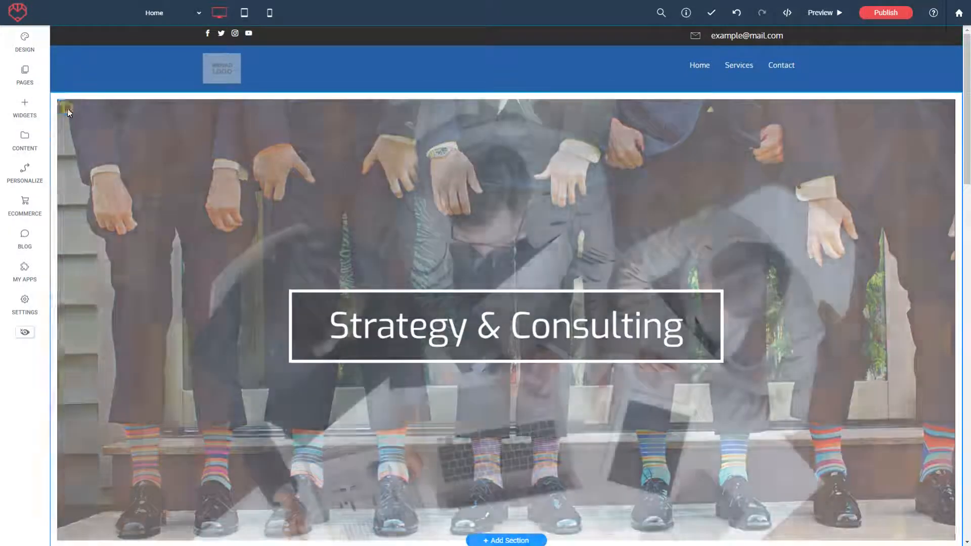
pyautogui.click(66, 107)
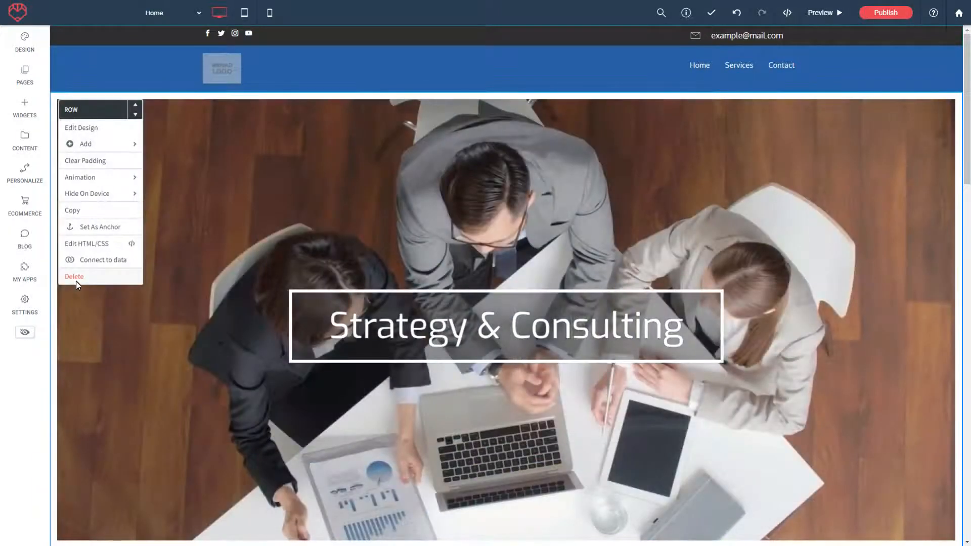
pyautogui.click(77, 280)
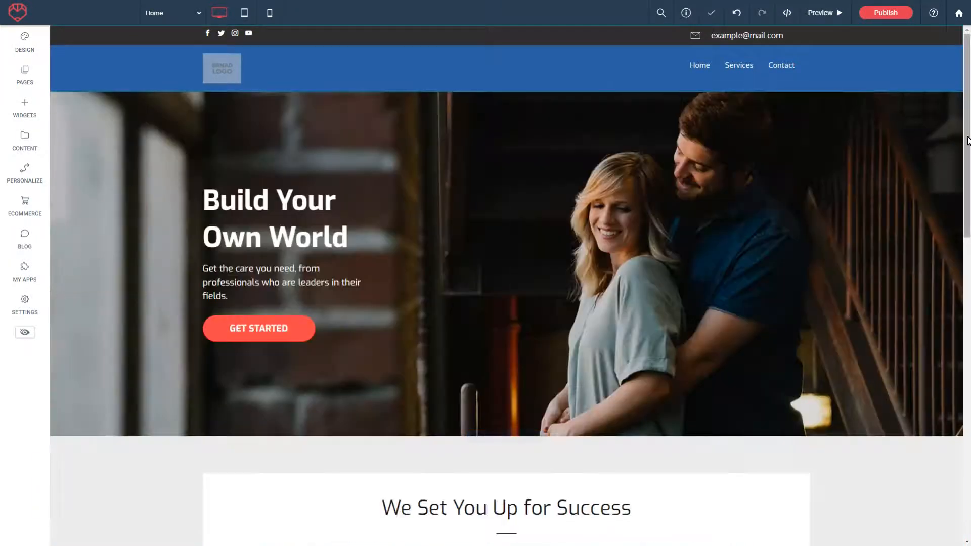
# Increase the height of the "Build Your Own World" row by extending its lower edge
pyautogui.moveTo(385, 439); pyautogui.dragTo(389, 544)
pyautogui.scroll(-1, 705, 402)
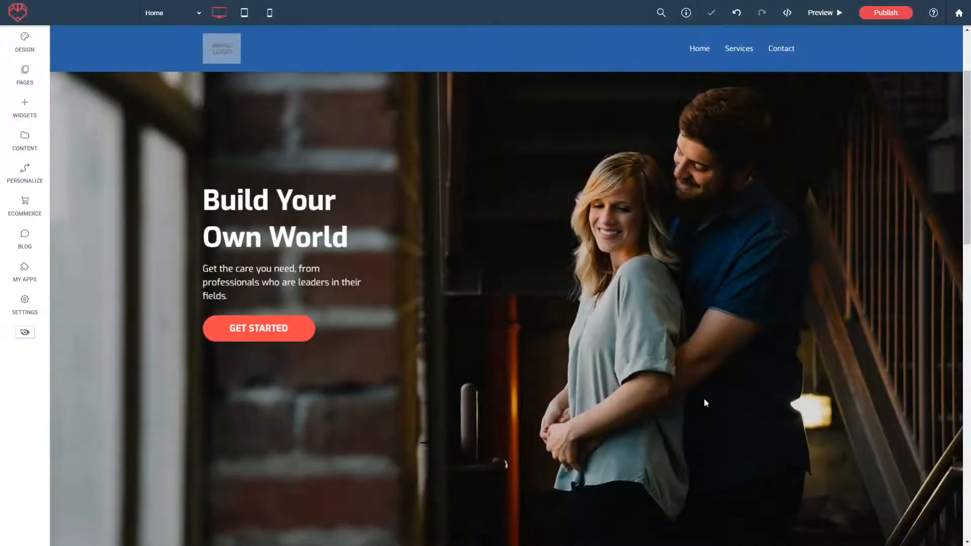
pyautogui.moveTo(968, 206); pyautogui.dragTo(968, 168)
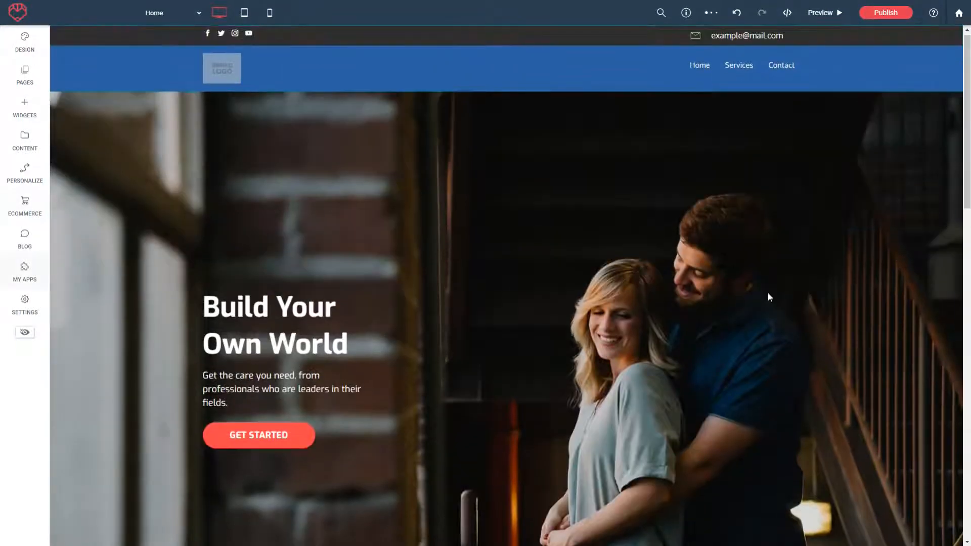
pyautogui.scroll(-6, 969, 198)
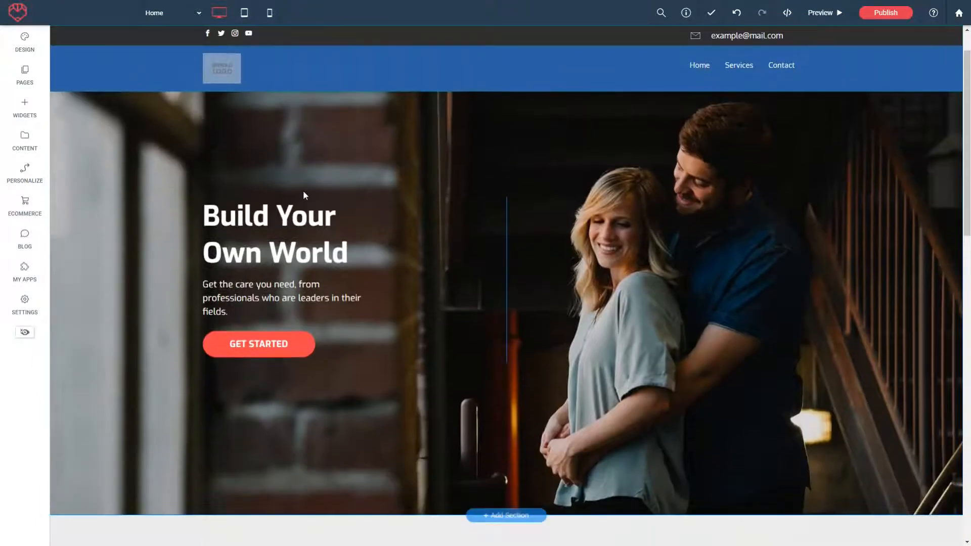
pyautogui.click(277, 228)
pyautogui.click(262, 293)
pyautogui.click(352, 201)
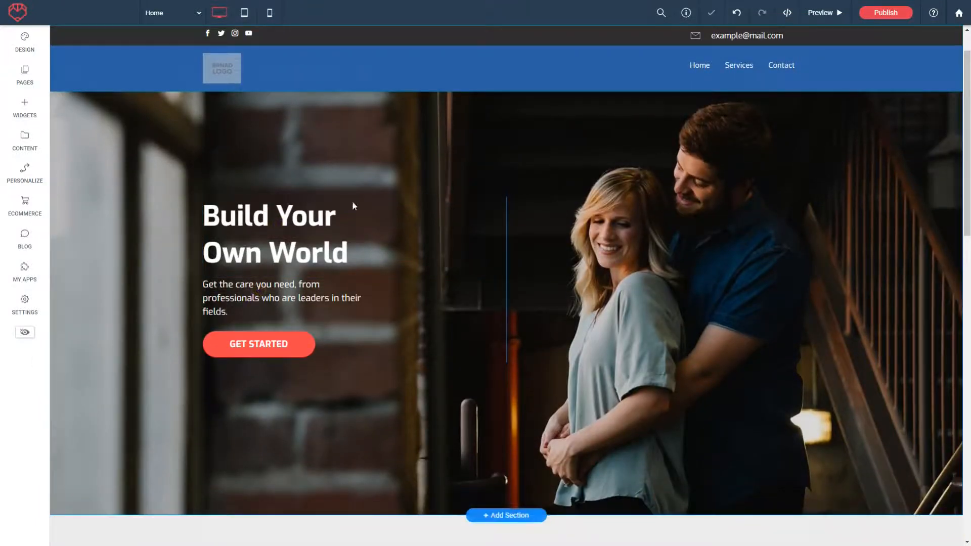
# Add the Testimonials section with three quote cards over a background photo below the Free Consultation row and save it
pyautogui.moveTo(967, 92); pyautogui.dragTo(967, 366)
pyautogui.moveTo(502, 346)
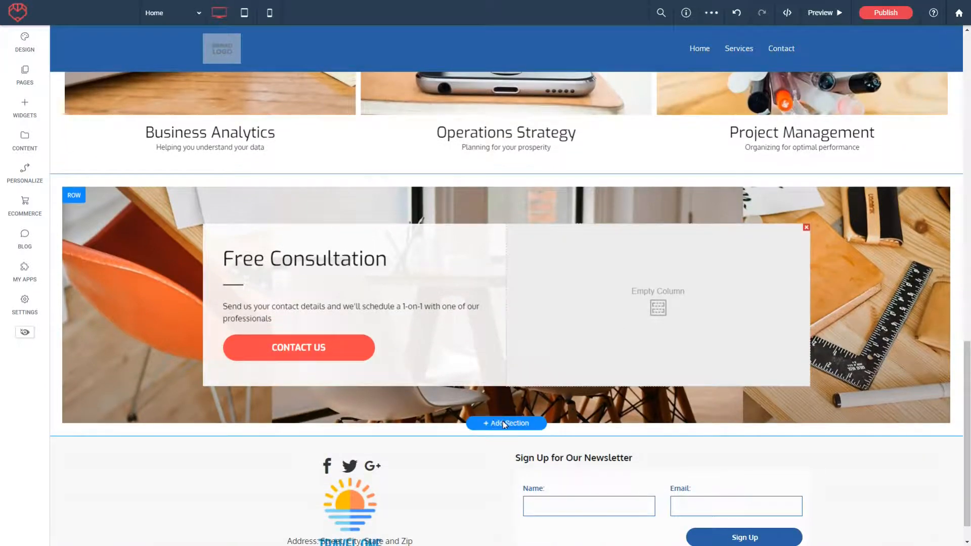
pyautogui.click(507, 423)
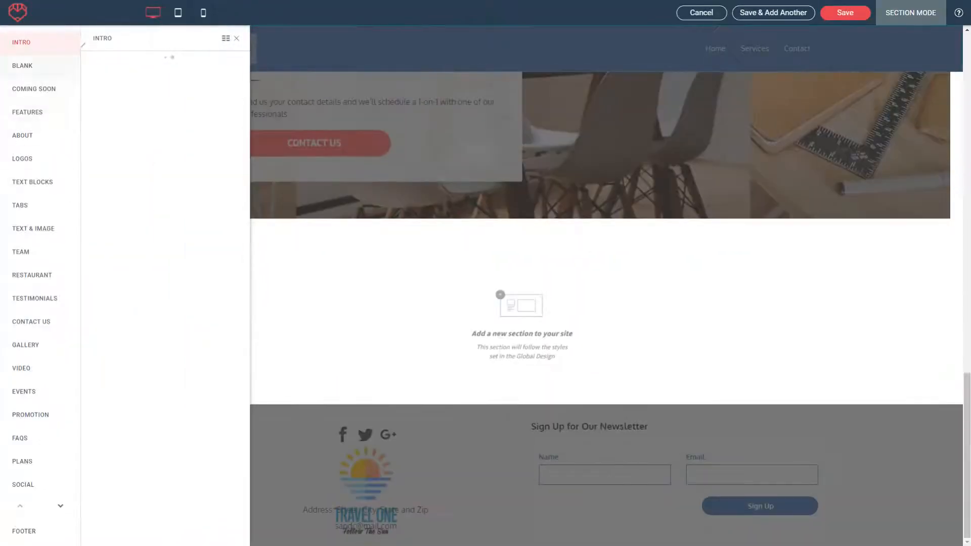
pyautogui.click(32, 299)
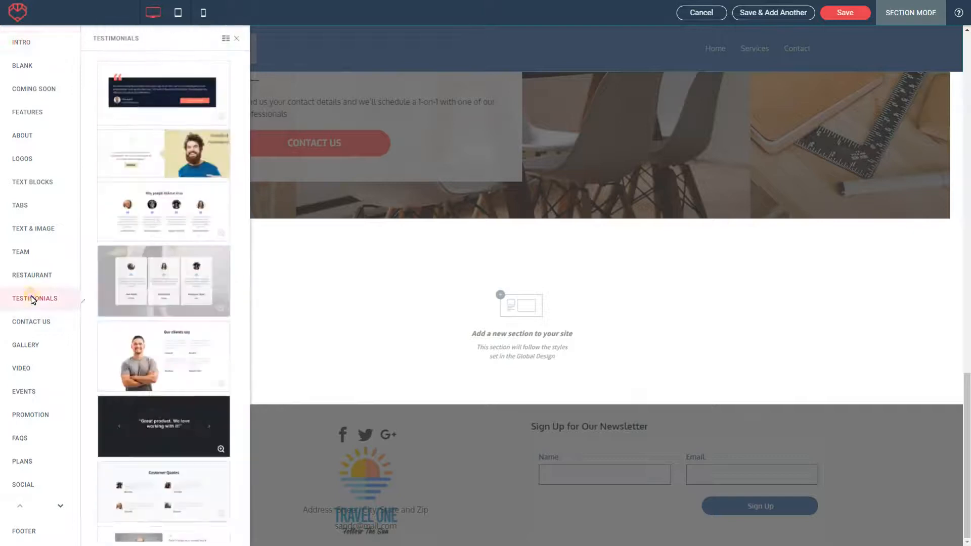
pyautogui.scroll(-2, 150, 147)
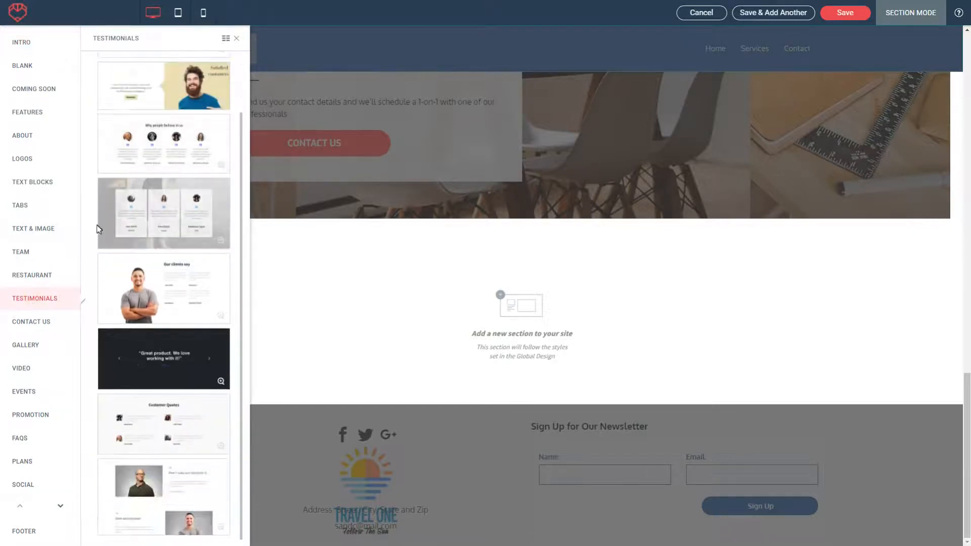
pyautogui.click(182, 223)
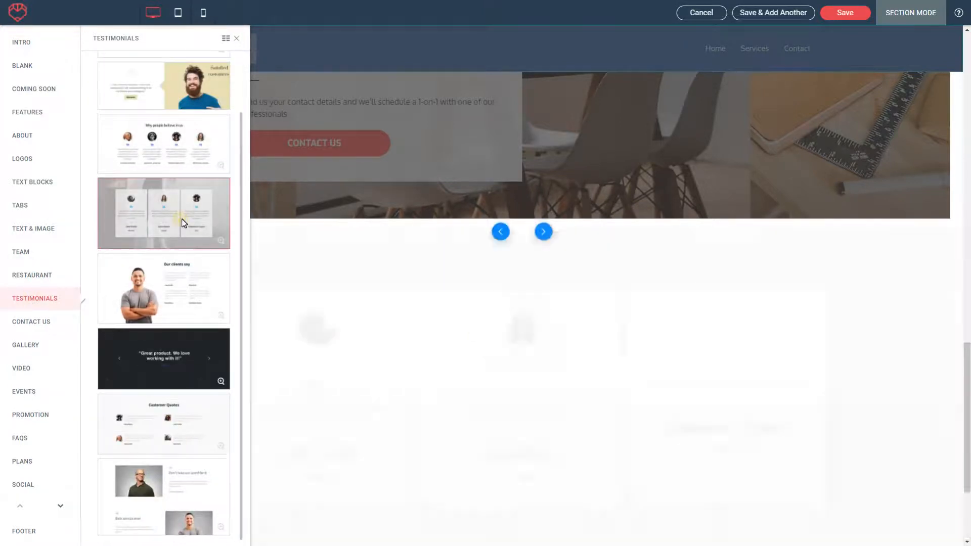
pyautogui.click(238, 42)
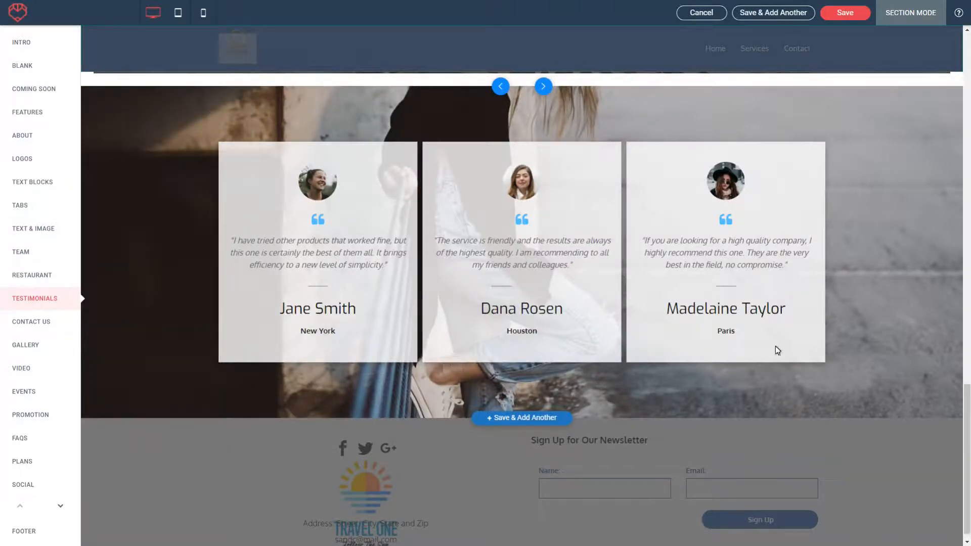
pyautogui.click(849, 14)
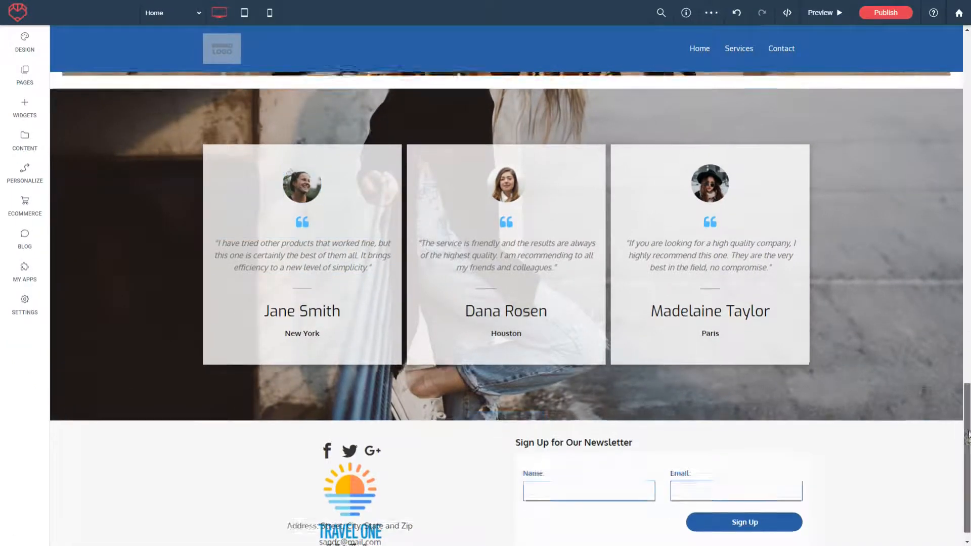
# Try the testimonials row's background image without parallax scrolling and restore the parallax setting
pyautogui.scroll(5, 299, 322)
pyautogui.scroll(3, 298, 323)
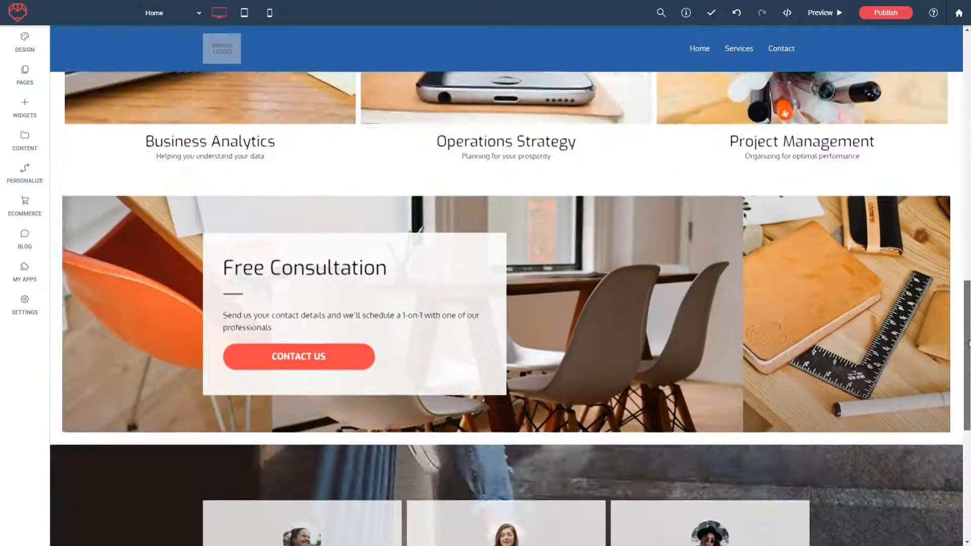
pyautogui.scroll(-5, 298, 322)
pyautogui.scroll(2, 341, 379)
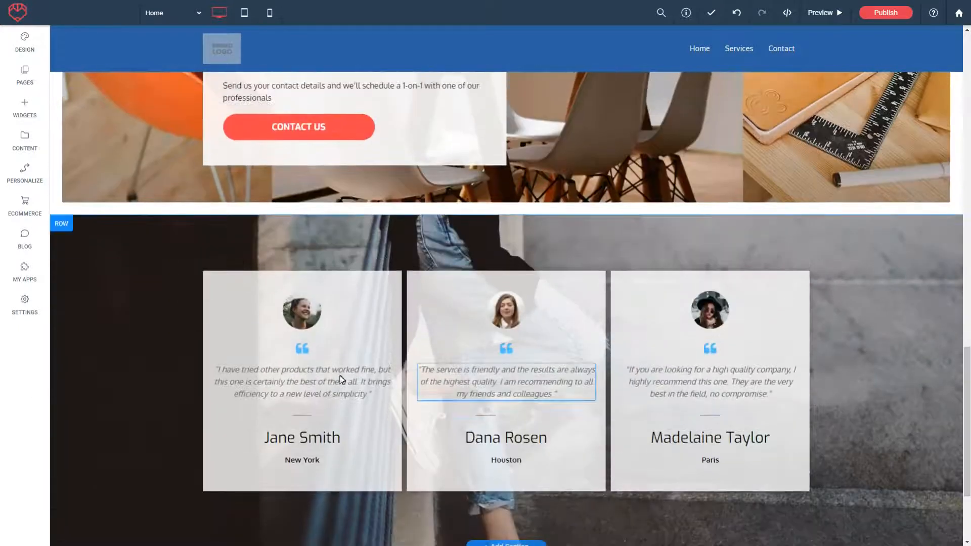
pyautogui.click(61, 225)
pyautogui.click(74, 243)
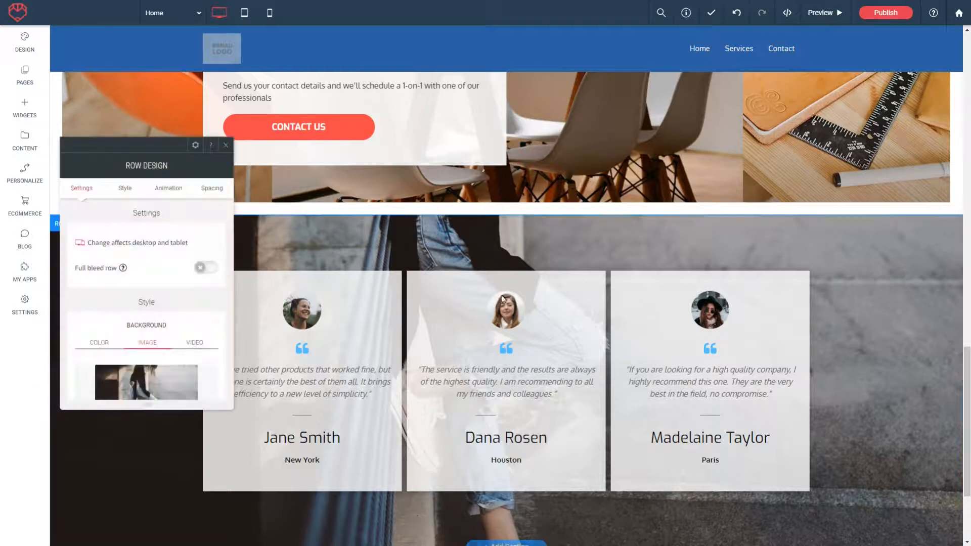
pyautogui.scroll(-5, 121, 263)
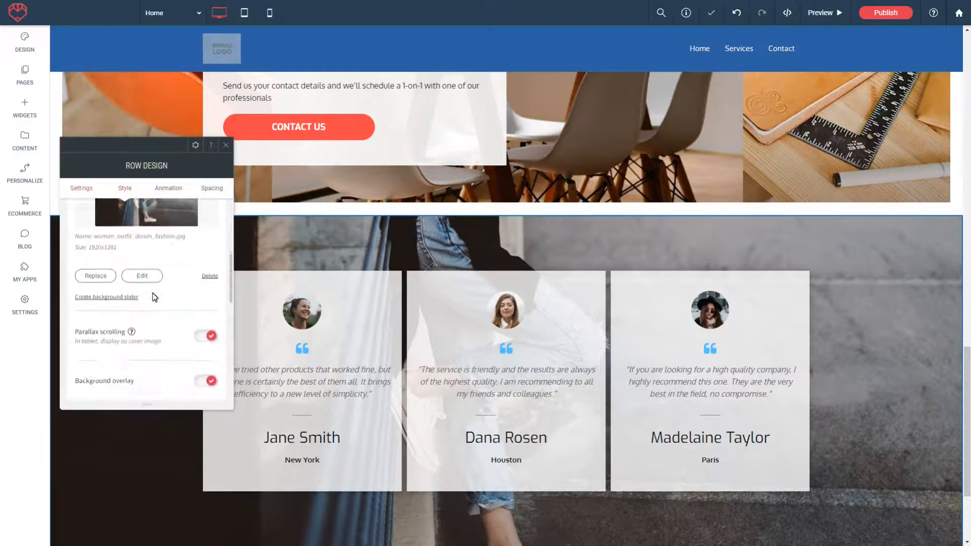
pyautogui.scroll(-1, 431, 418)
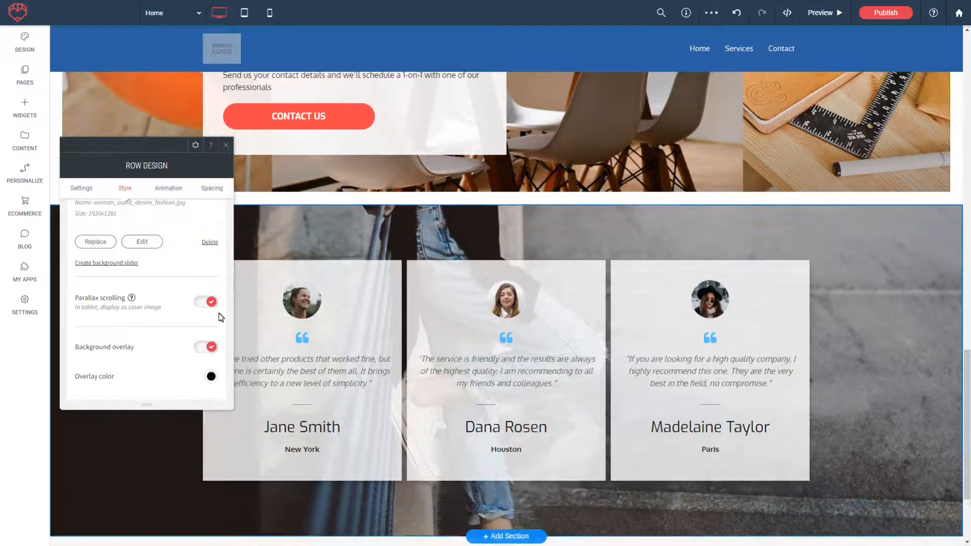
pyautogui.click(200, 304)
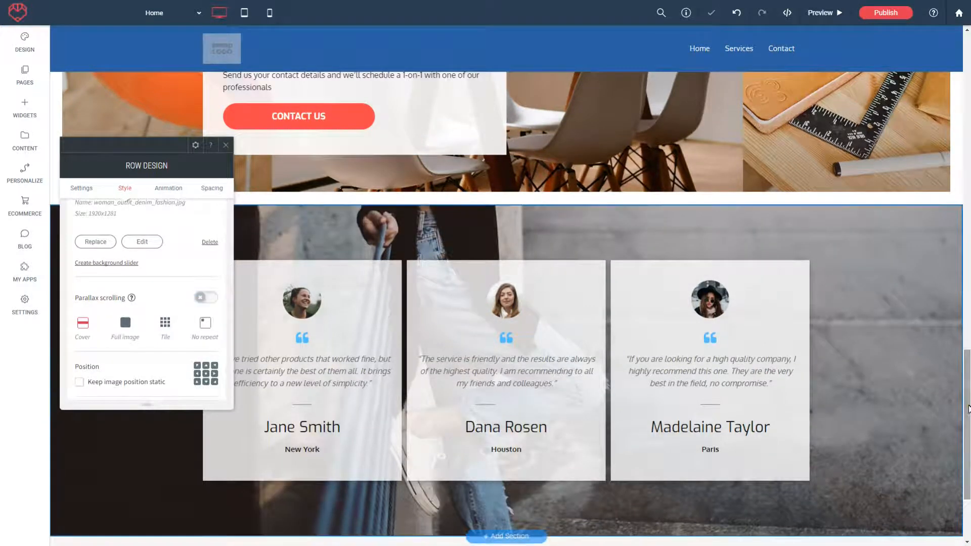
pyautogui.scroll(2, 657, 357)
pyautogui.scroll(2, 354, 357)
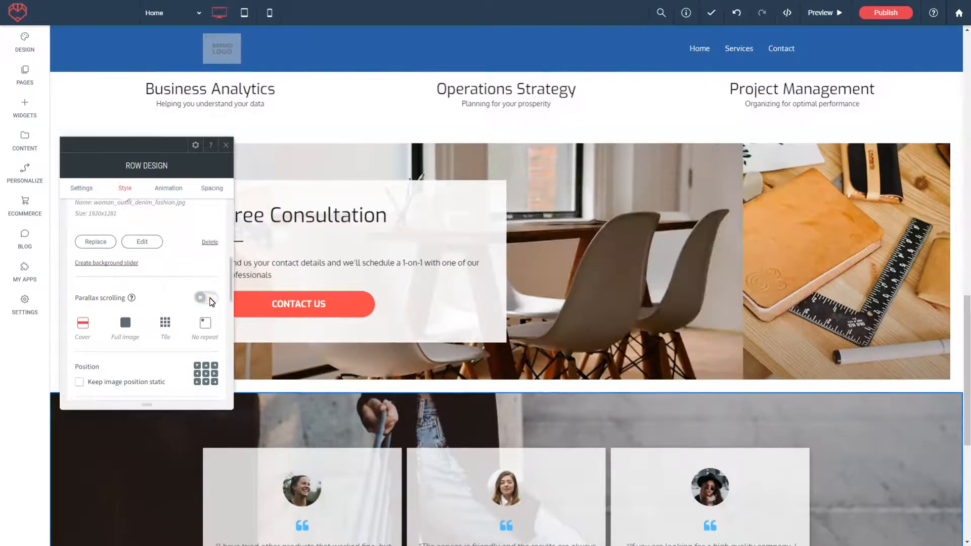
pyautogui.moveTo(968, 326); pyautogui.dragTo(968, 395)
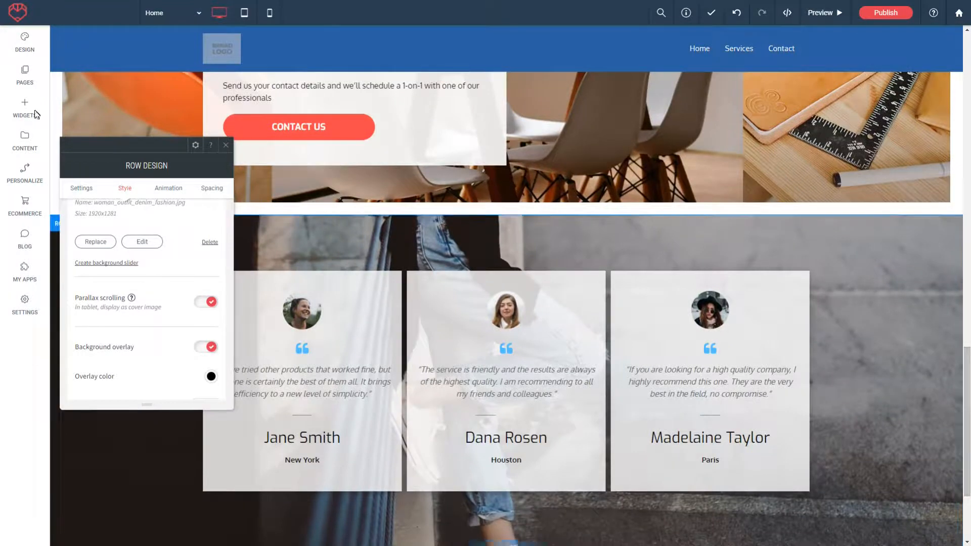
pyautogui.click(225, 145)
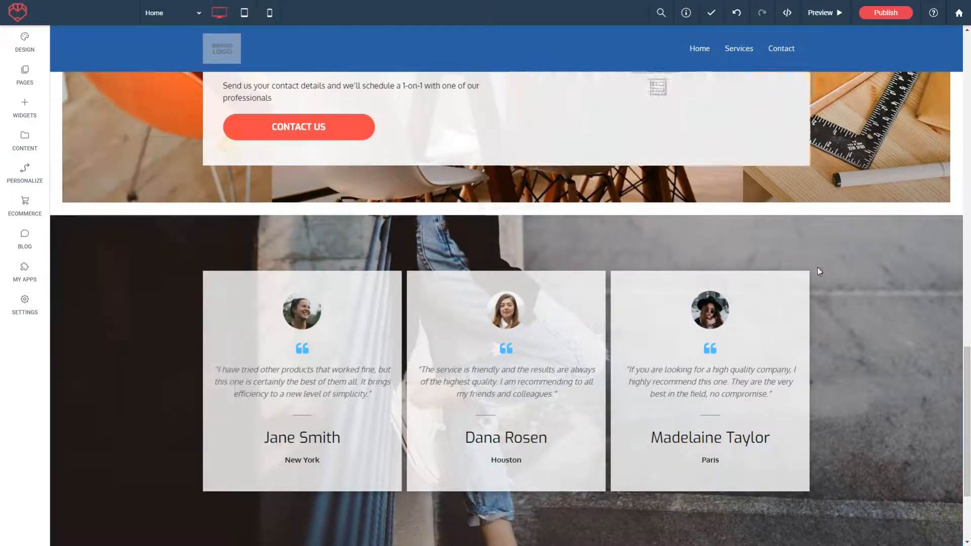
pyautogui.moveTo(968, 417)
pyautogui.mouseDown()
pyautogui.moveTo(968, 390)
pyautogui.moveTo(968, 444)
pyautogui.moveTo(968, 400)
pyautogui.mouseUp()
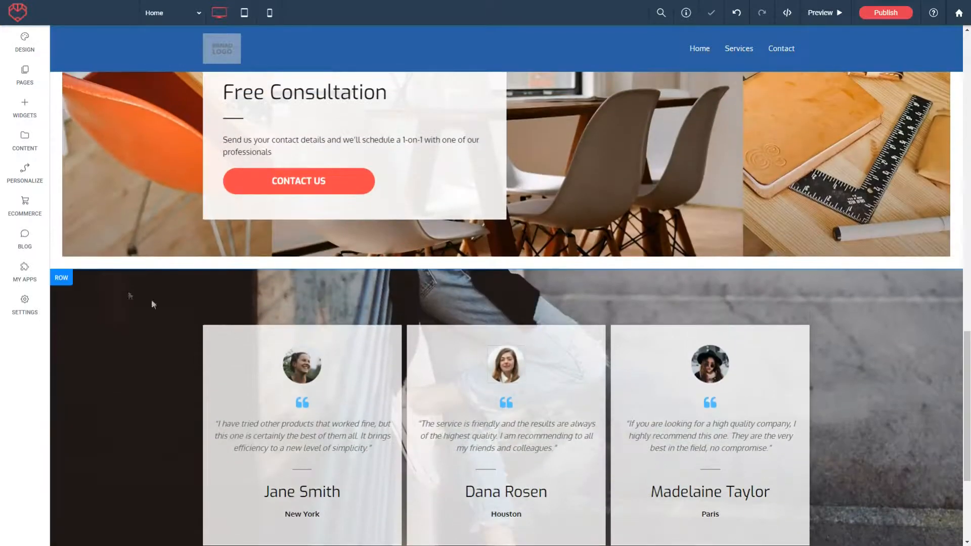
pyautogui.click(61, 278)
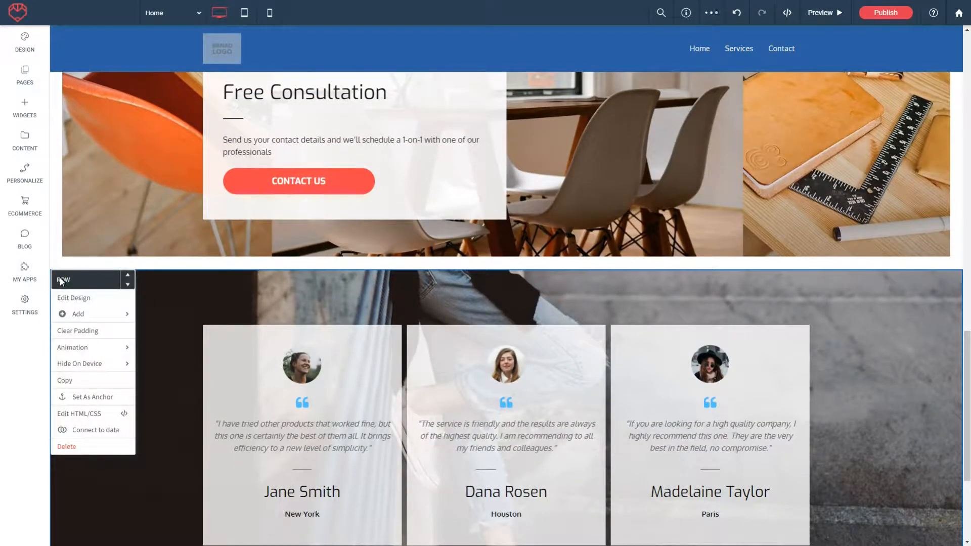
pyautogui.click(214, 264)
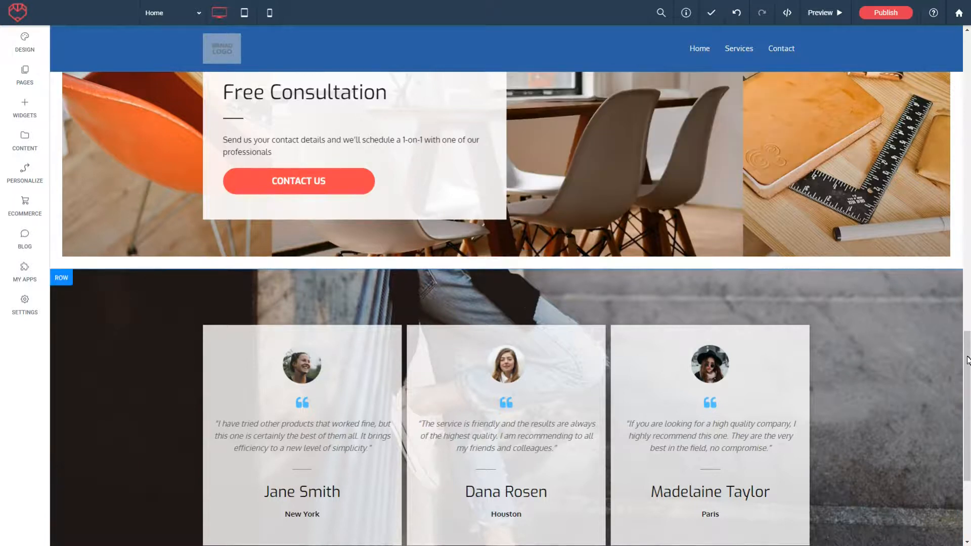
# Add the dark About section with a portrait and profile text between the Free Consultation and testimonials rows and save it
pyautogui.click(497, 258)
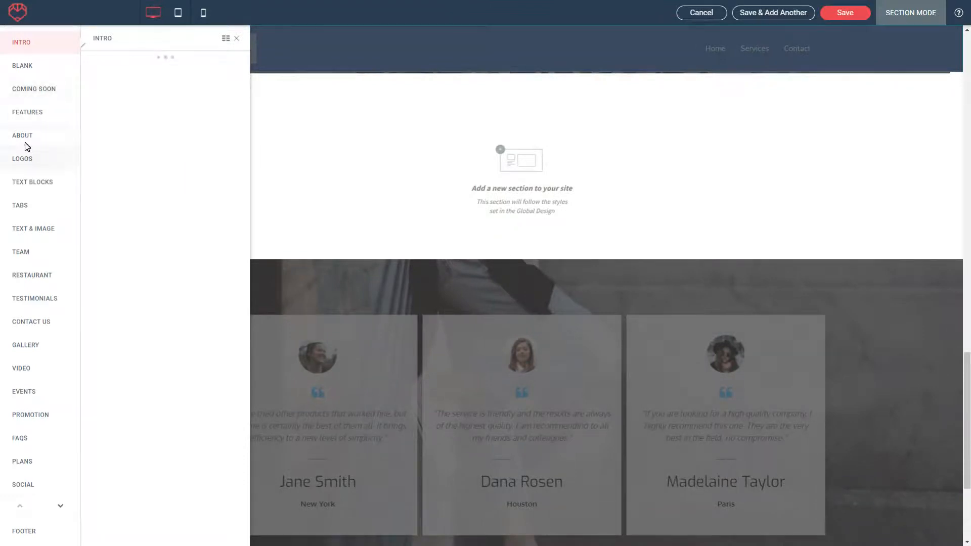
pyautogui.click(16, 137)
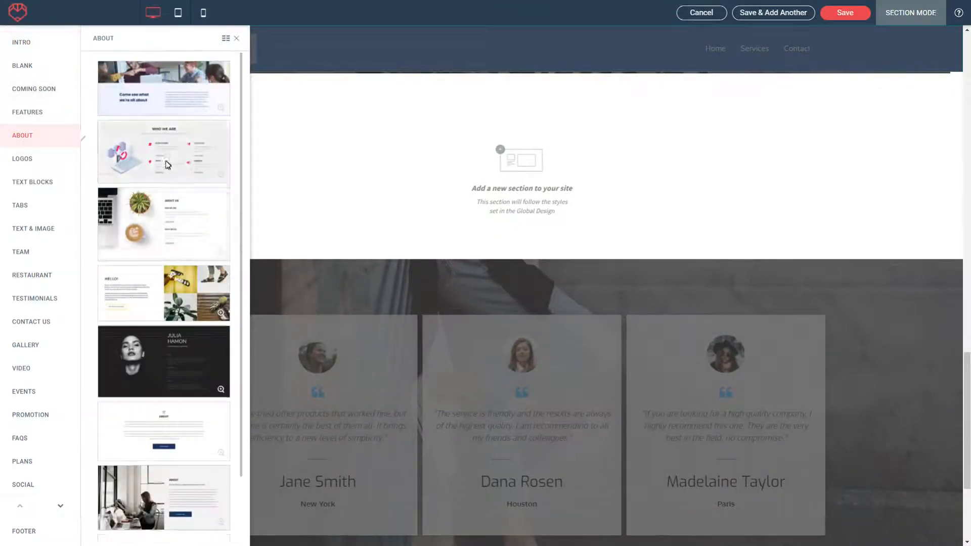
pyautogui.scroll(-1, 158, 176)
pyautogui.click(140, 282)
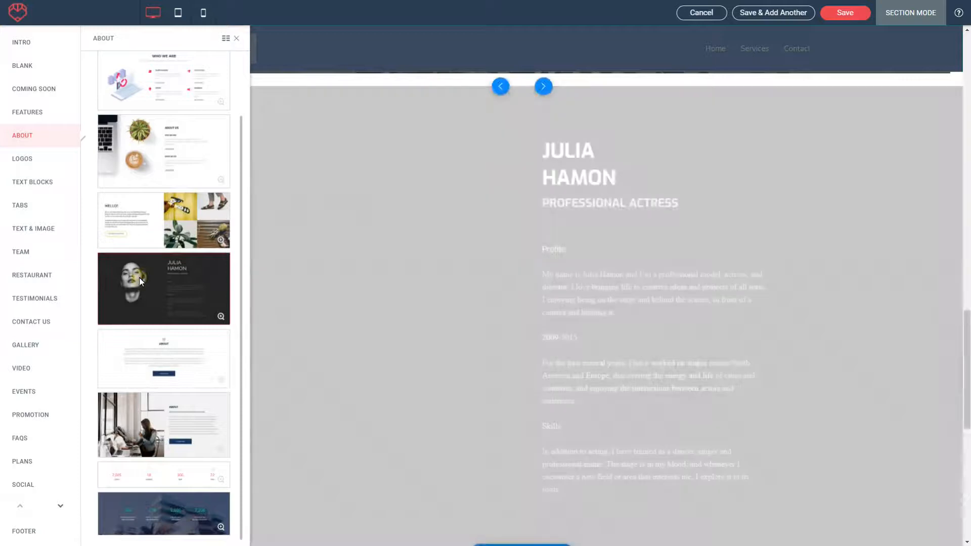
pyautogui.click(847, 13)
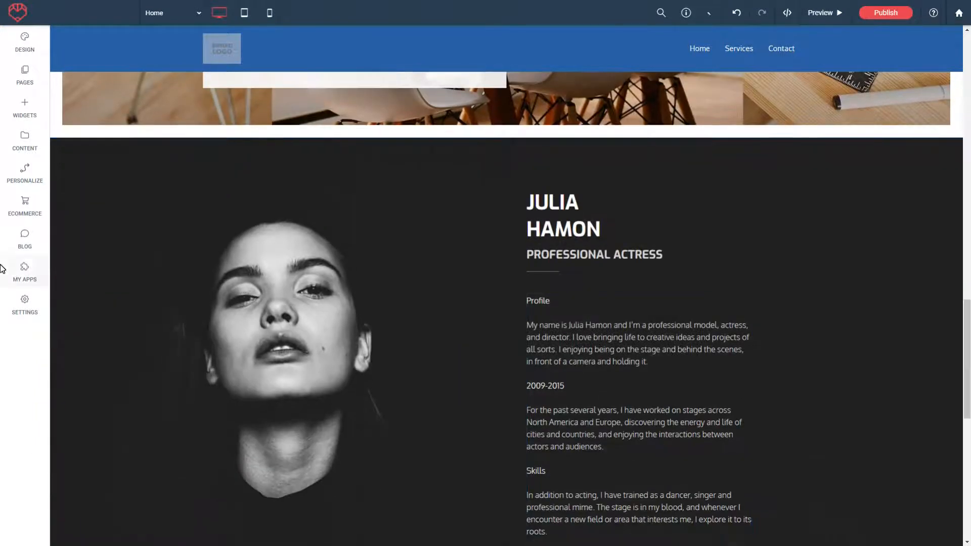
# Set the dark portrait row as an anchor point named "About" with the option to add it to site navigation enabled
pyautogui.moveTo(966, 324)
pyautogui.mouseDown()
pyautogui.moveTo(966, 431)
pyautogui.moveTo(966, 335)
pyautogui.mouseUp()
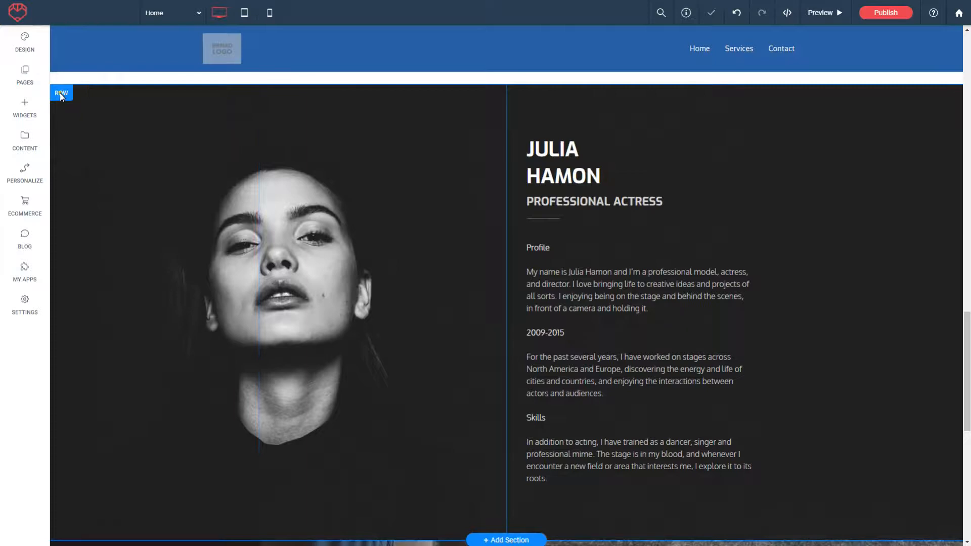
pyautogui.click(61, 95)
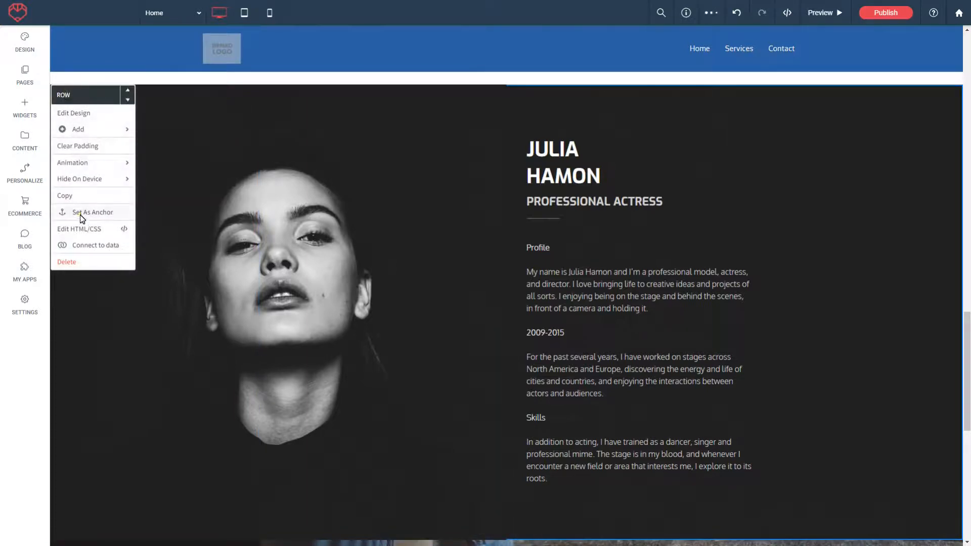
pyautogui.click(81, 214)
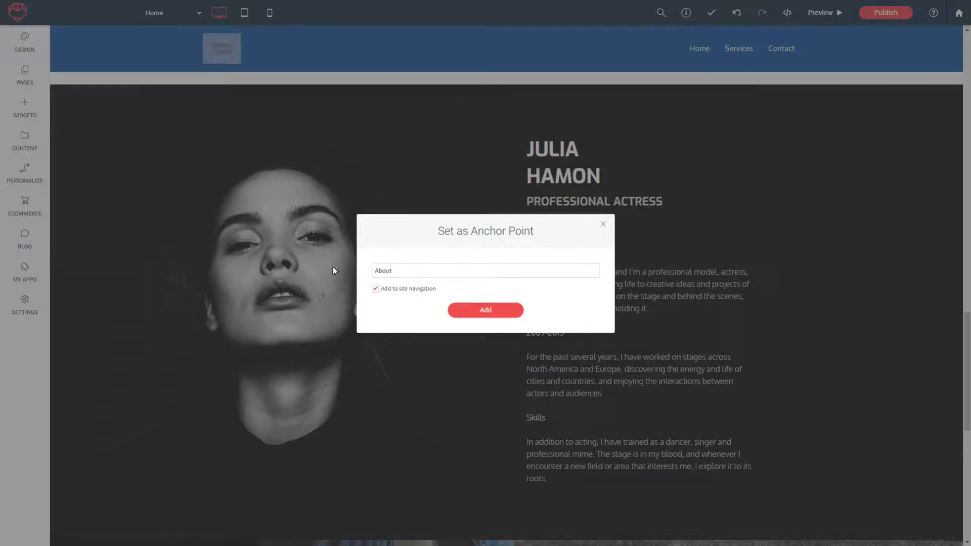
pyautogui.click(475, 311)
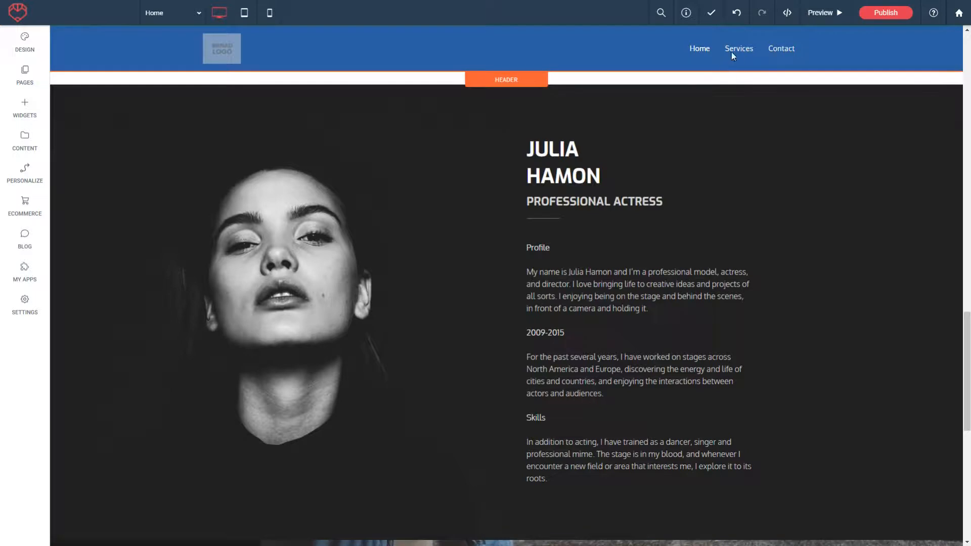
# Add a custom item to the header navigation that links to the About anchor
pyautogui.scroll(20, 682, 52)
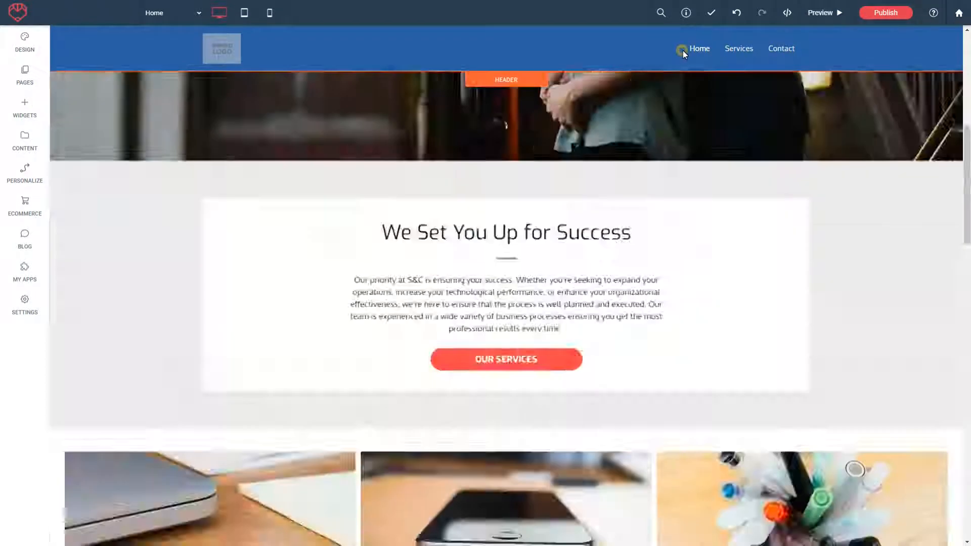
pyautogui.click(673, 64)
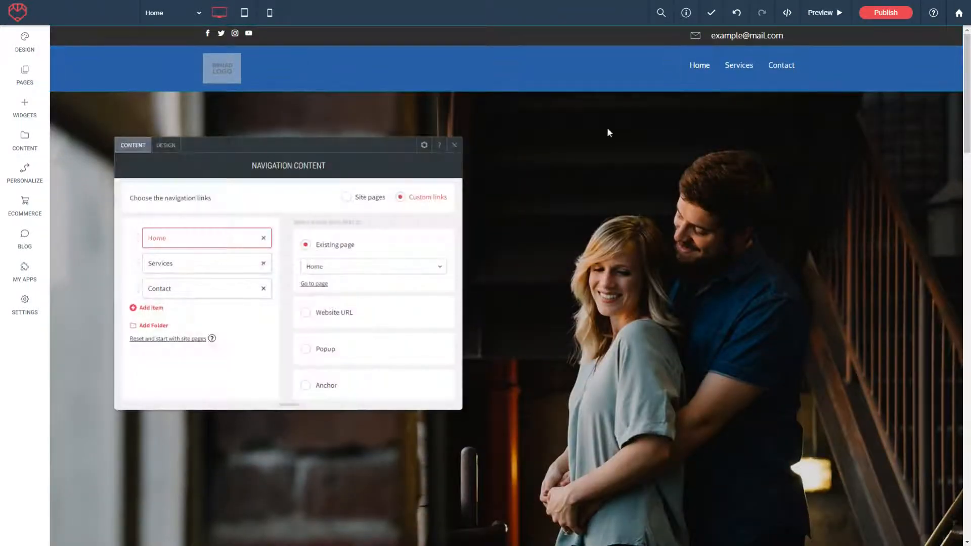
pyautogui.click(684, 66)
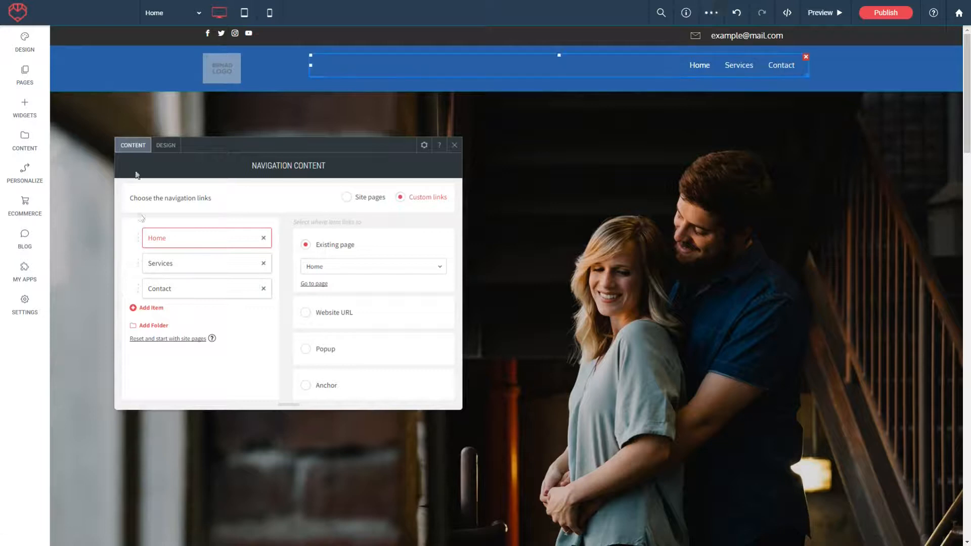
pyautogui.click(151, 309)
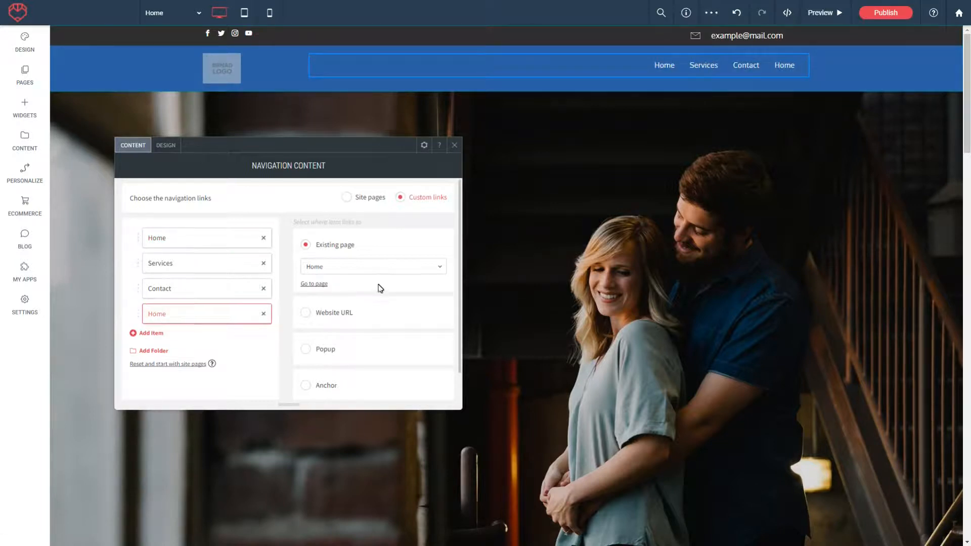
pyautogui.scroll(-1, 380, 291)
pyautogui.click(301, 358)
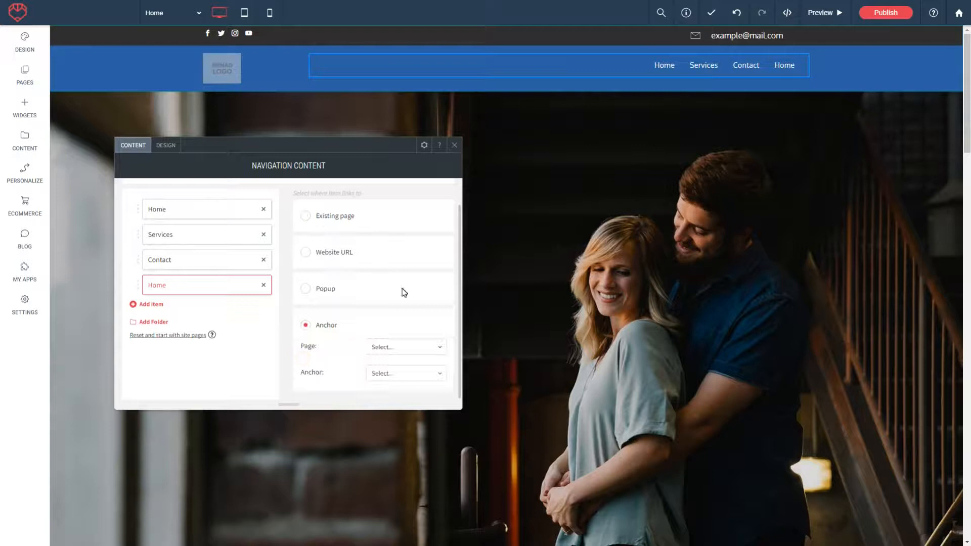
pyautogui.click(392, 374)
pyautogui.click(403, 377)
pyautogui.click(388, 375)
pyautogui.click(469, 157)
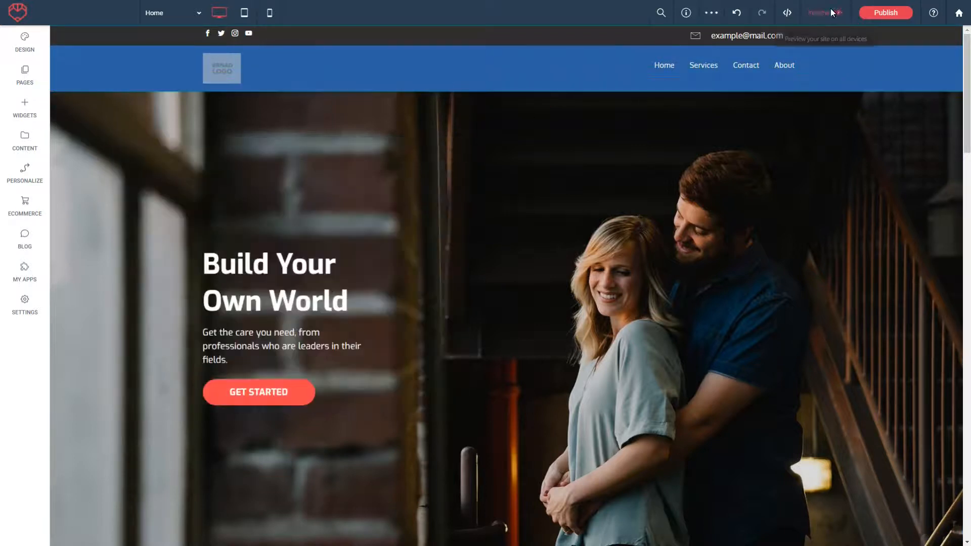
# Preview the site and test the About link in the header navigation
pyautogui.click(818, 12)
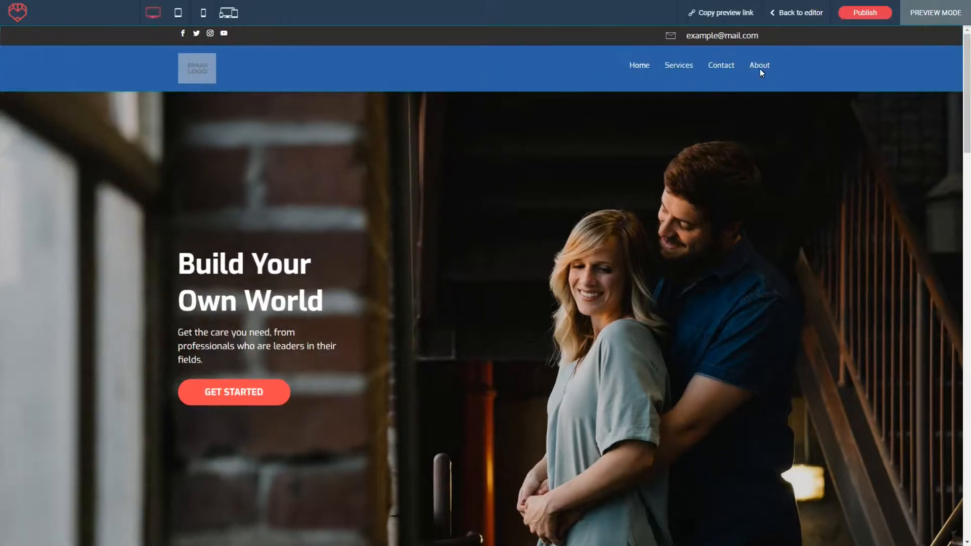
pyautogui.click(758, 65)
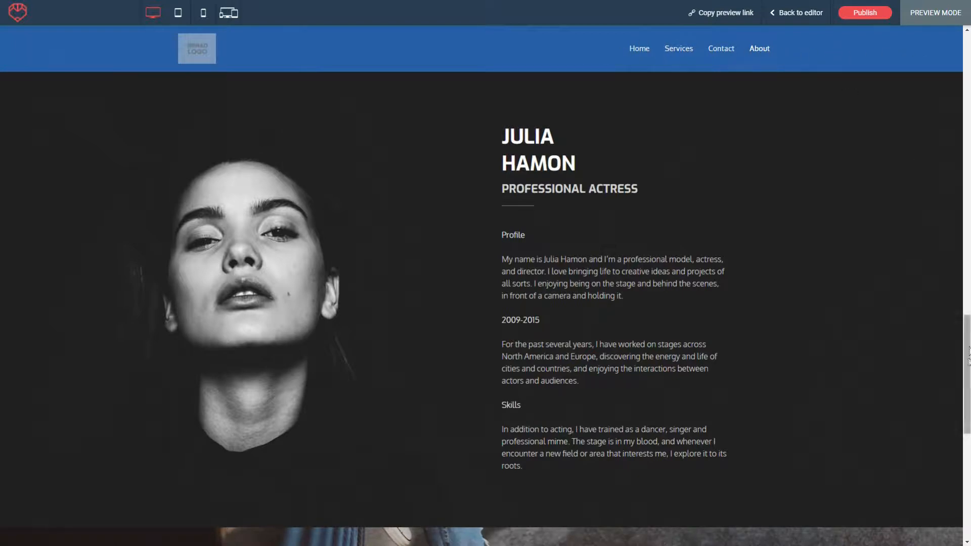
# Review the previewed Home page from its hero row down to the testimonials and return to the editor
pyautogui.moveTo(966, 370); pyautogui.dragTo(966, 96)
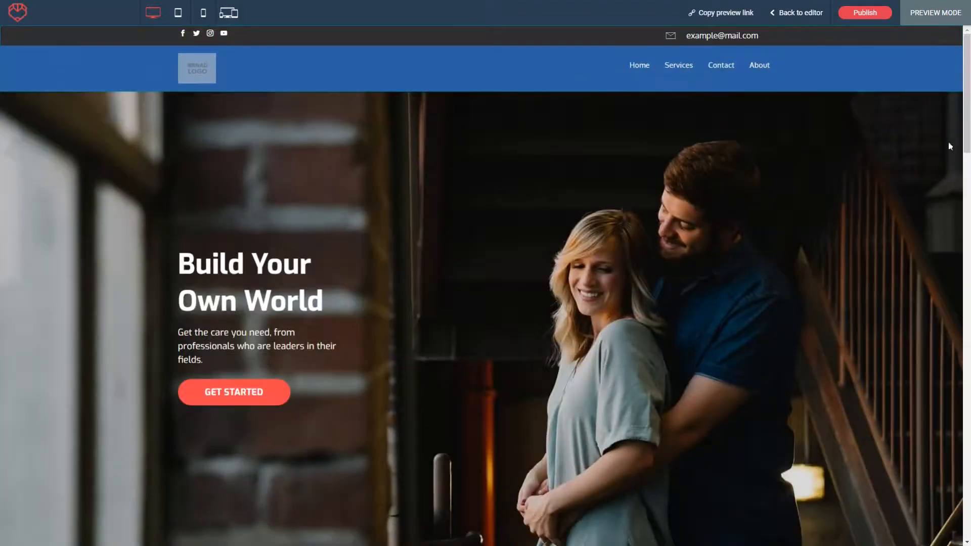
pyautogui.moveTo(966, 142); pyautogui.dragTo(966, 423)
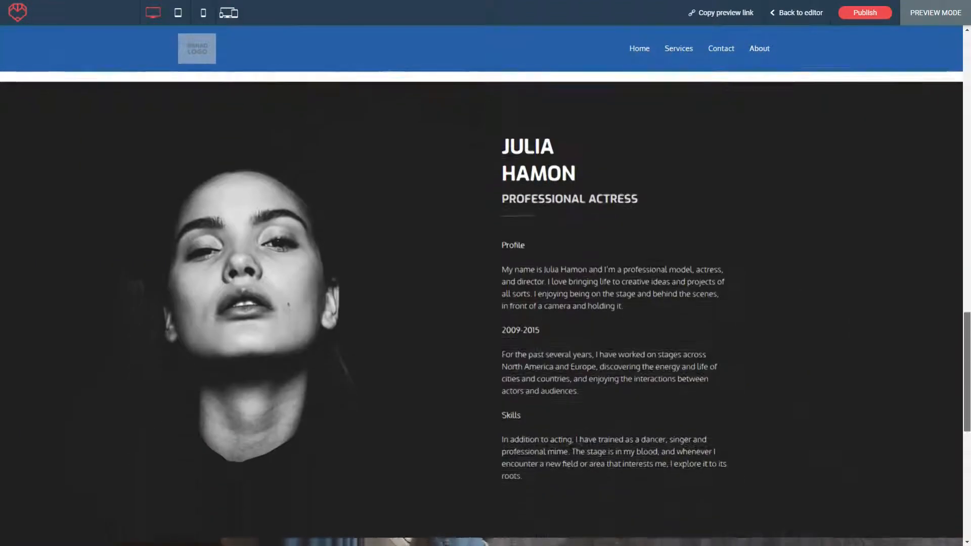
pyautogui.scroll(-6, 157, 306)
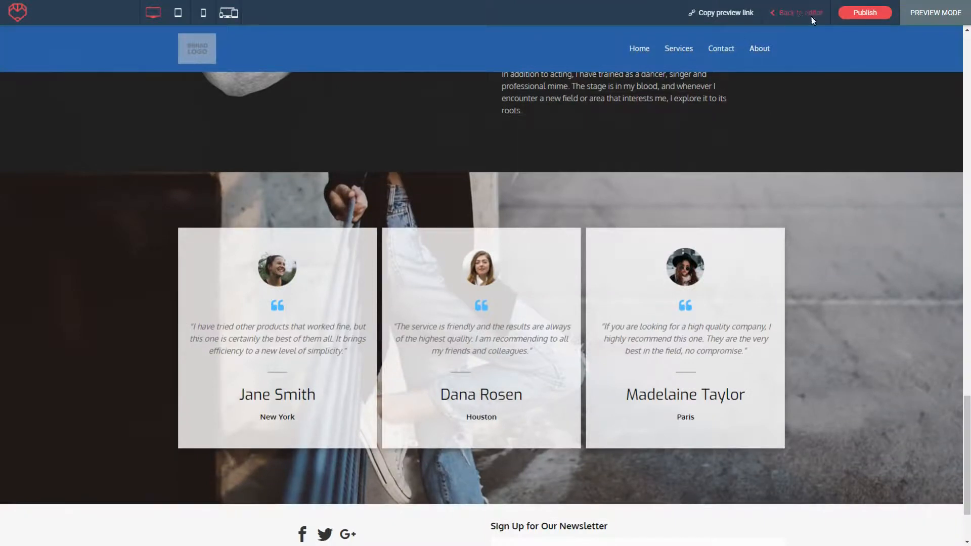
pyautogui.click(798, 14)
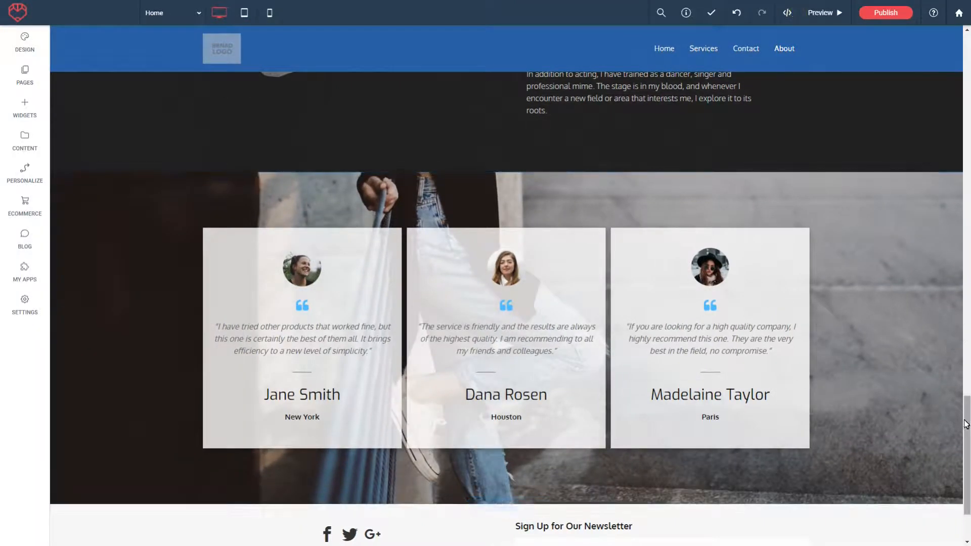
pyautogui.scroll(-2, 519, 410)
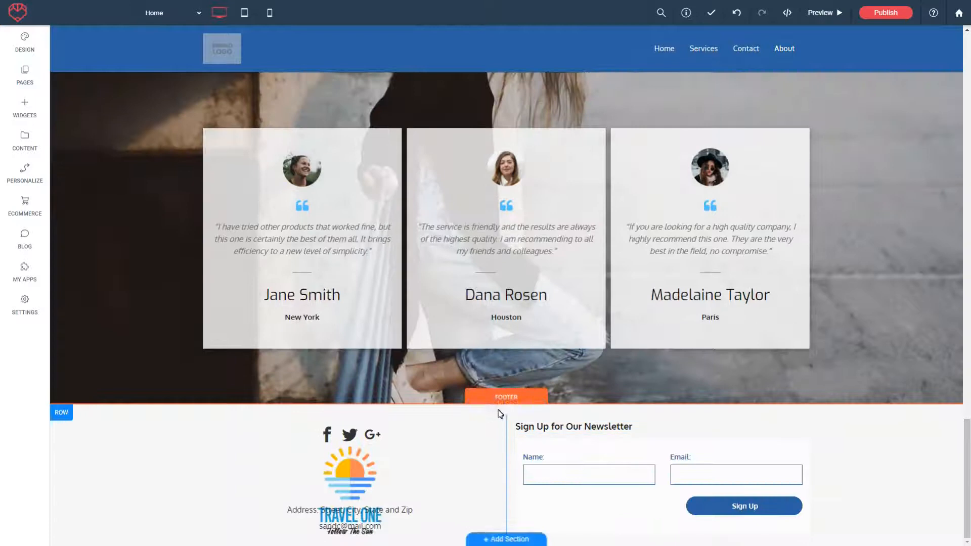
pyautogui.click(518, 407)
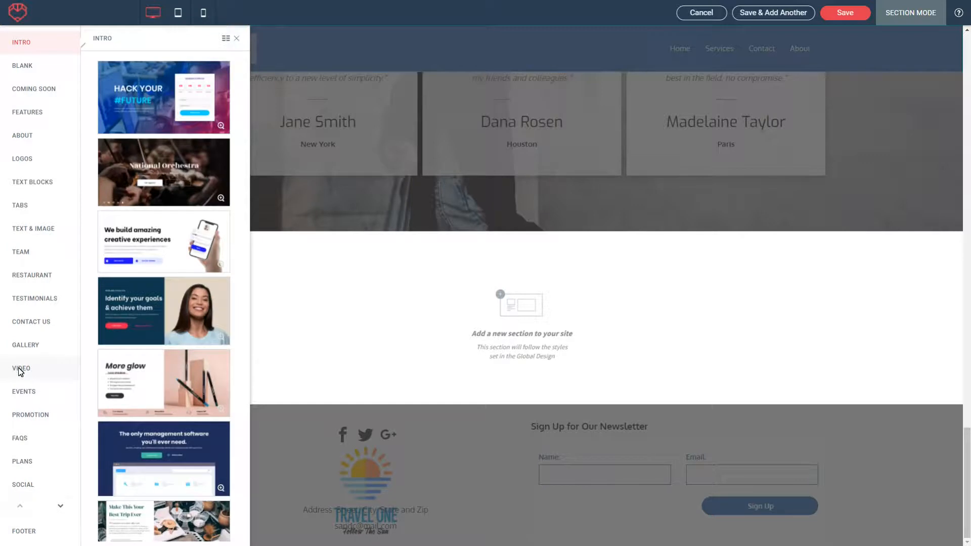
pyautogui.click(235, 39)
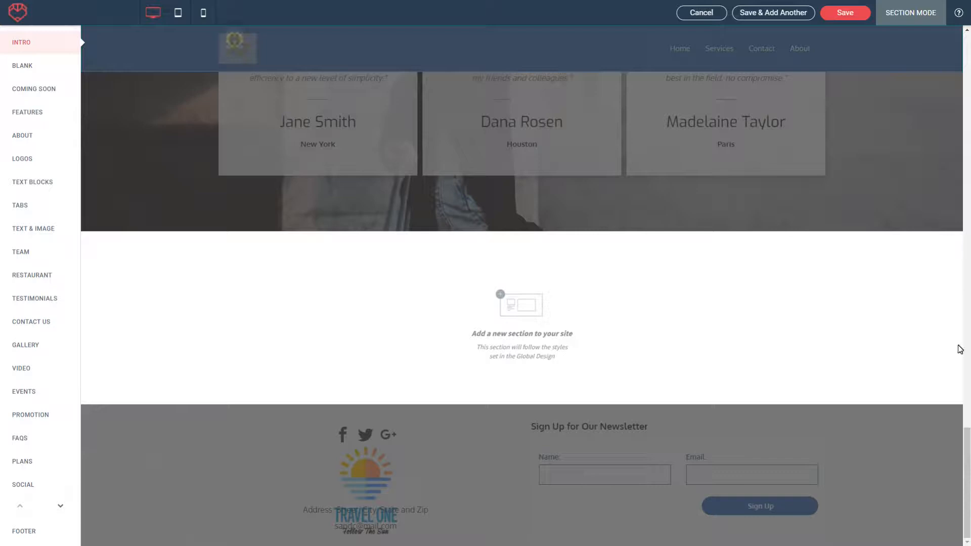
pyautogui.moveTo(966, 515); pyautogui.dragTo(967, 494)
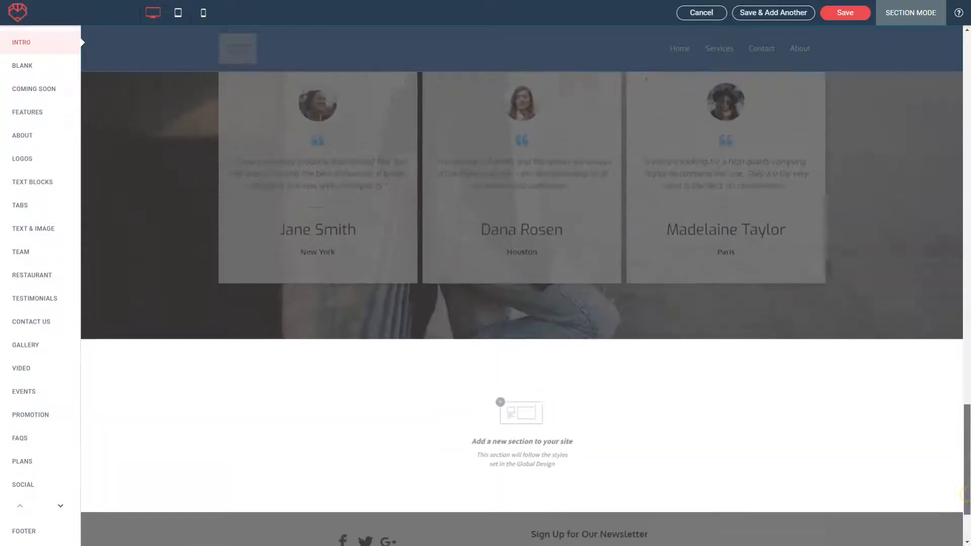
pyautogui.click(699, 13)
# Review the Home page from the hero to the Free Consultation row, preview that row and return to the editor
pyautogui.moveTo(966, 450); pyautogui.dragTo(955, 64)
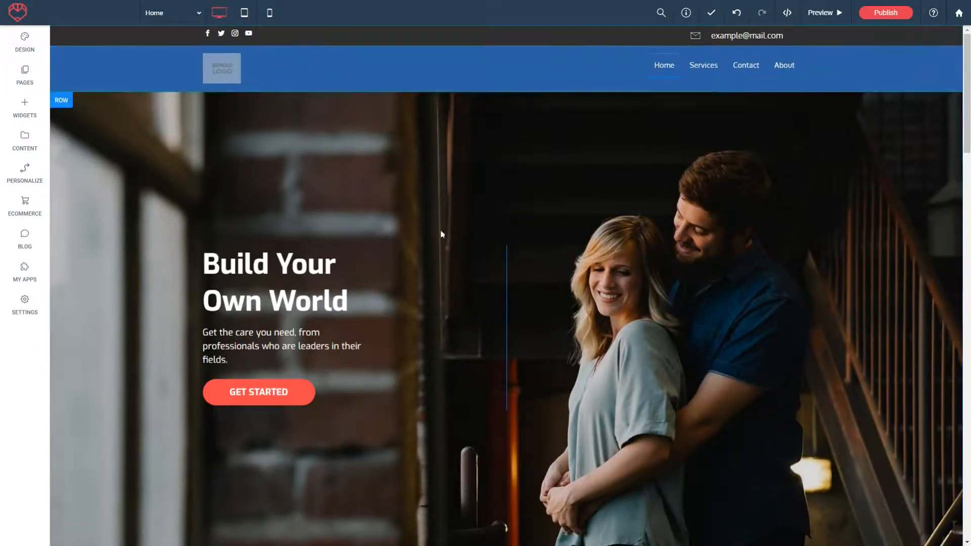
pyautogui.scroll(-7, 708, 364)
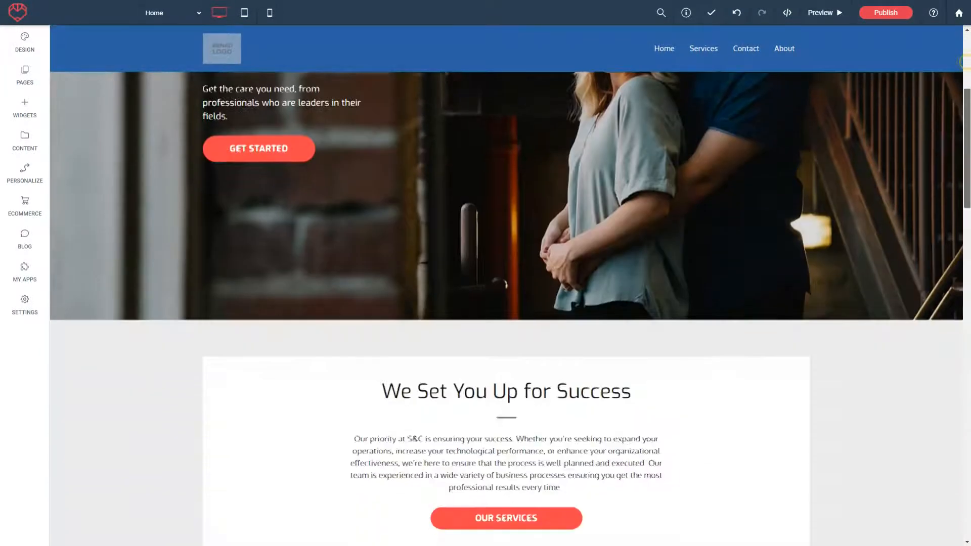
pyautogui.moveTo(968, 150); pyautogui.dragTo(968, 170)
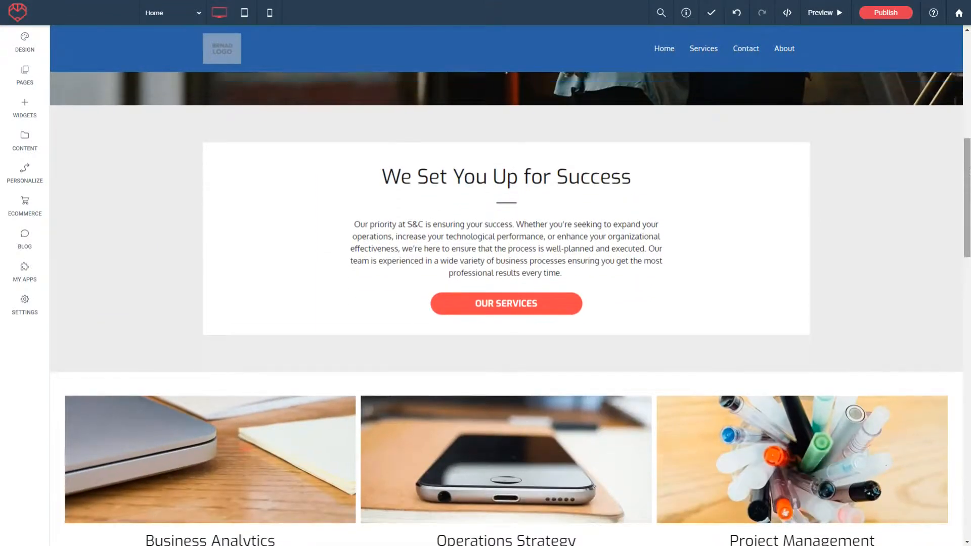
pyautogui.moveTo(968, 180); pyautogui.dragTo(968, 297)
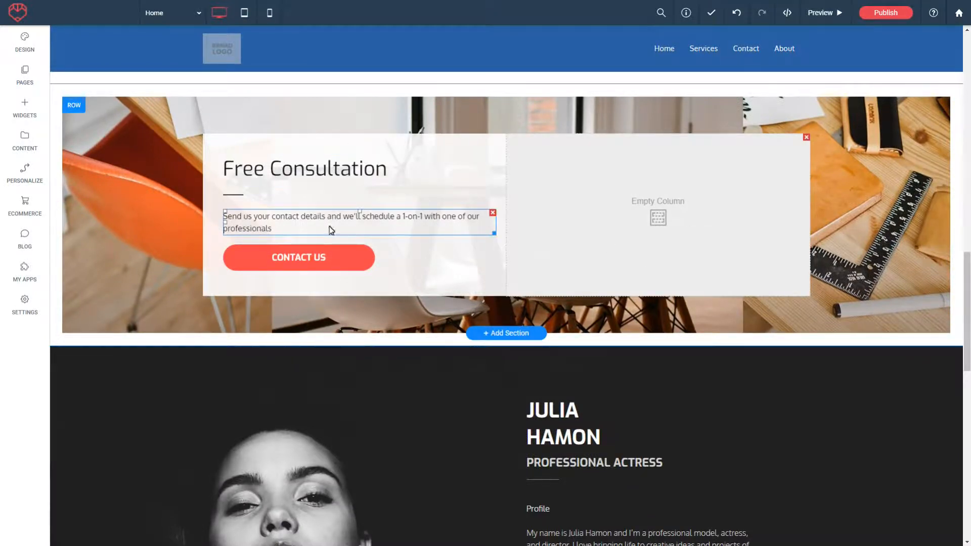
pyautogui.click(820, 14)
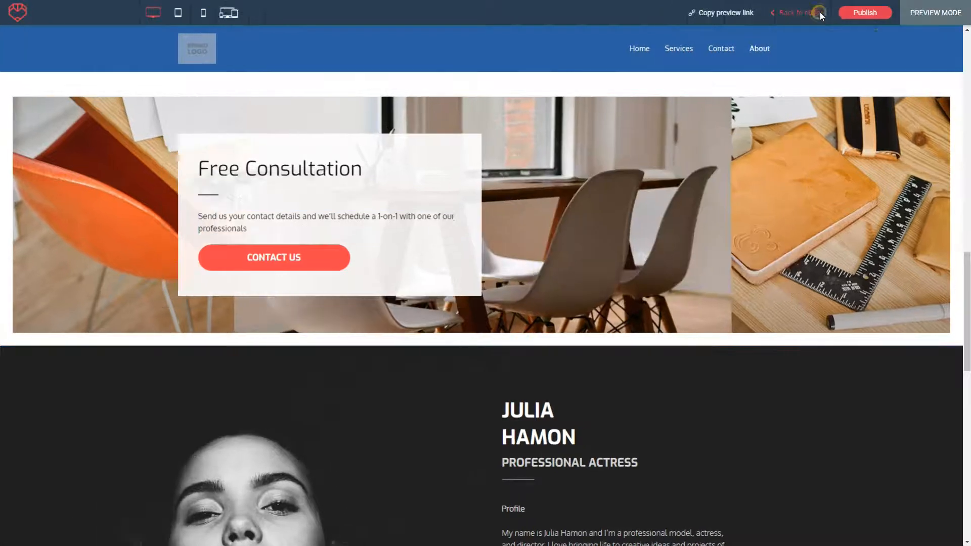
pyautogui.click(812, 12)
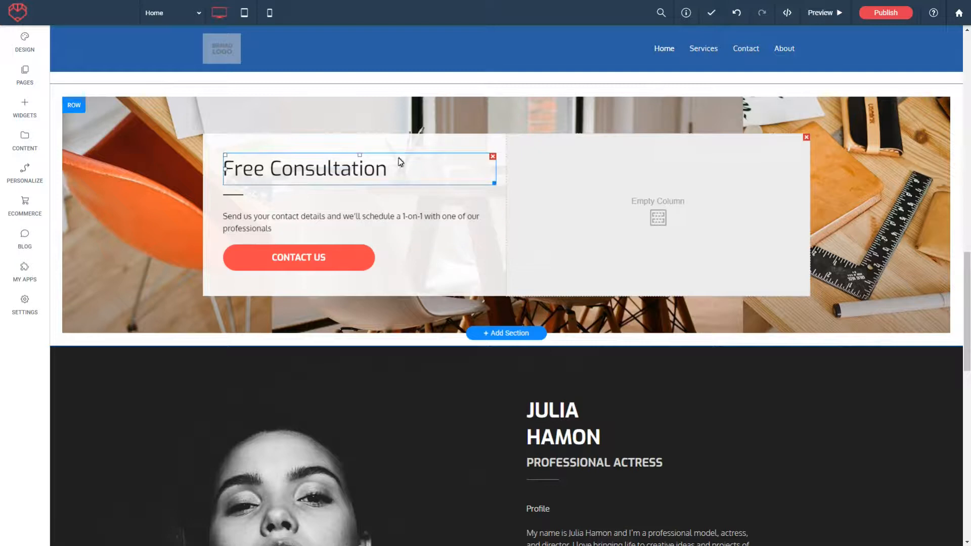
# Preview the Free Consultation column's Fade in entrance animation and choose another direction for it
pyautogui.click(374, 150)
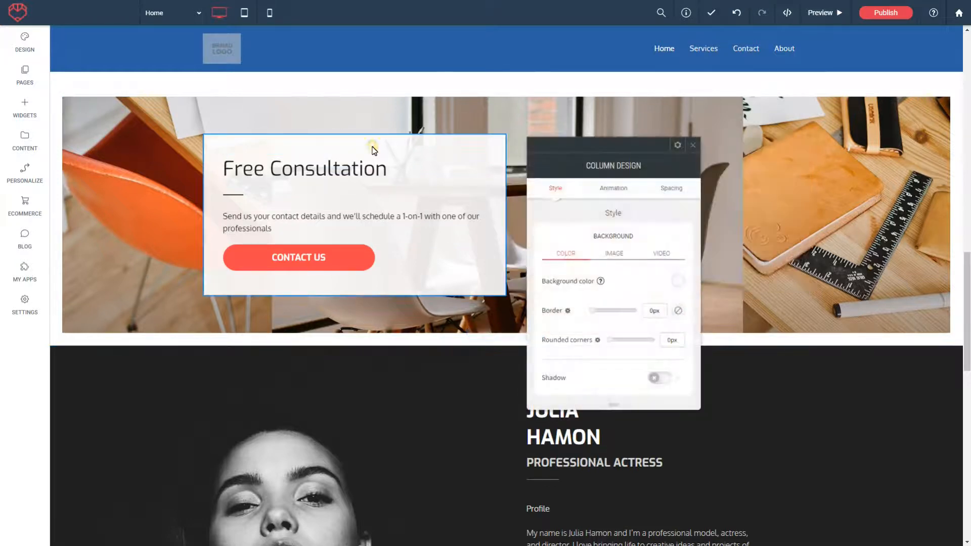
pyautogui.scroll(-5, 644, 257)
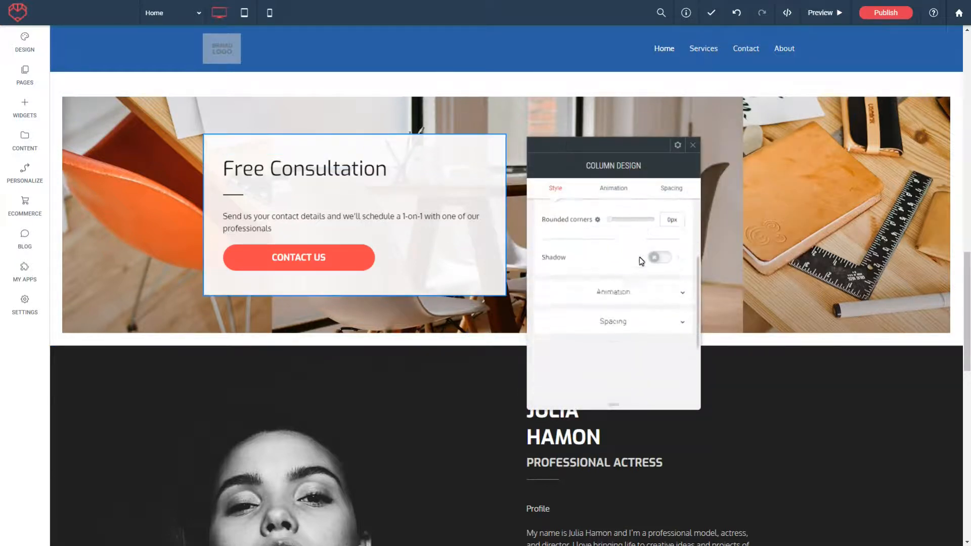
pyautogui.click(608, 294)
pyautogui.scroll(-4, 637, 276)
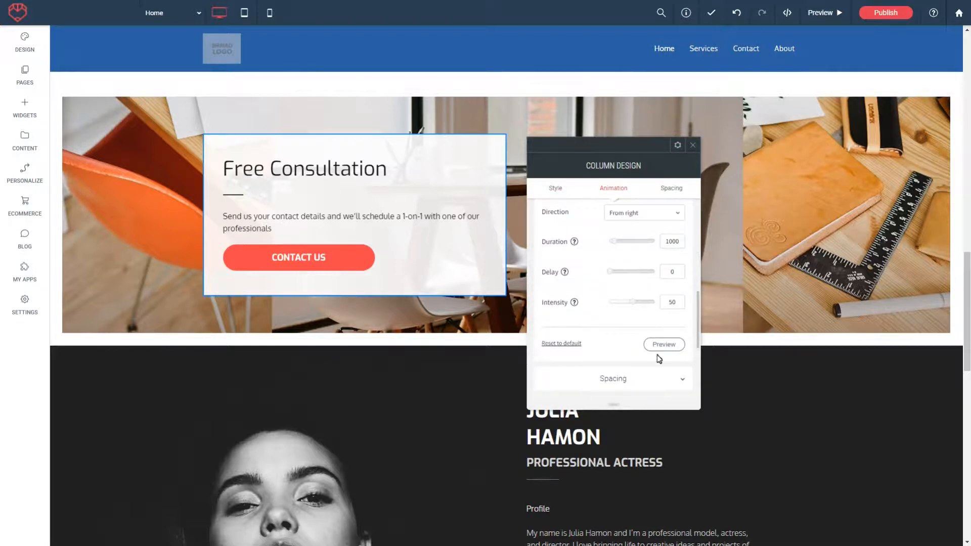
pyautogui.click(663, 346)
pyautogui.scroll(2, 627, 253)
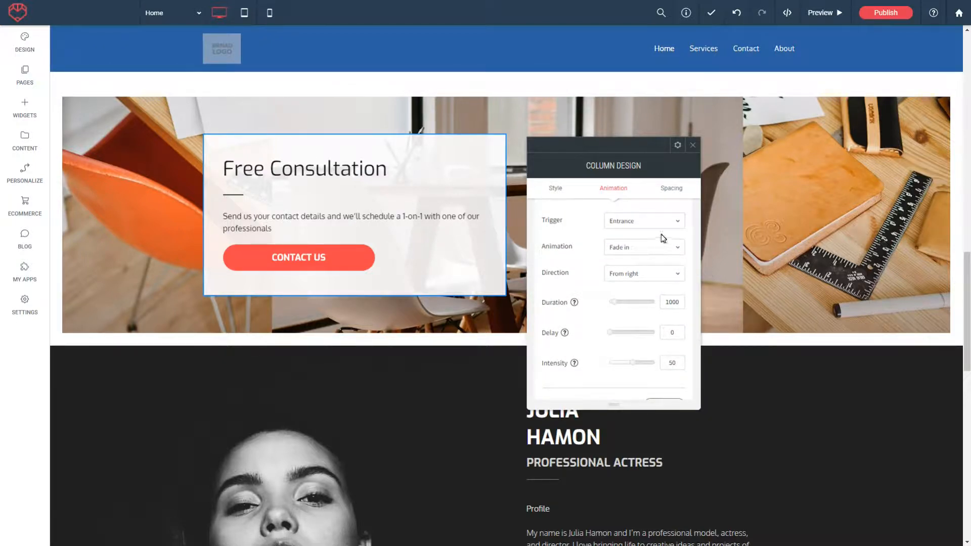
pyautogui.click(685, 274)
pyautogui.click(623, 346)
pyautogui.click(692, 146)
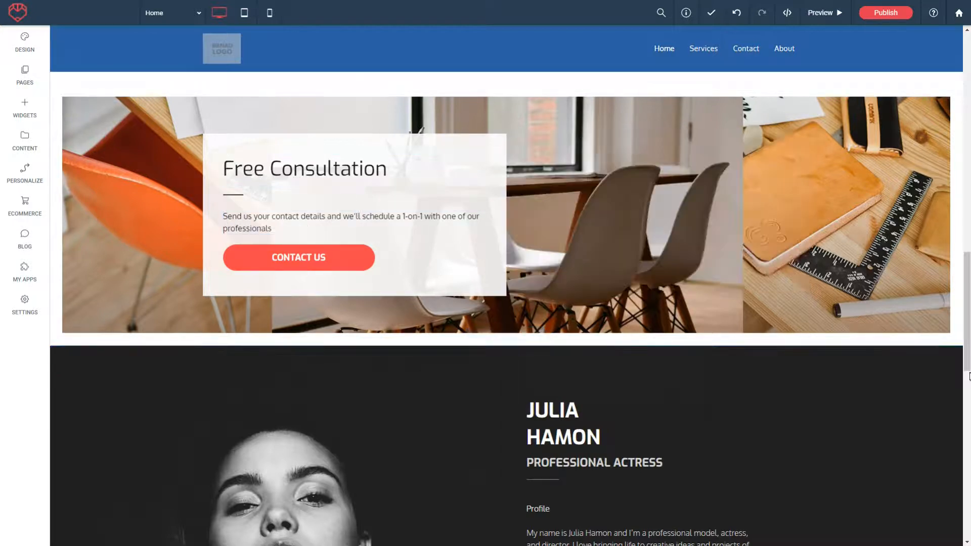
# Preview the site, test that the Free Consultation row's Contact Us button opens and closes its popup, and return to the editor
pyautogui.scroll(10, 957, 164)
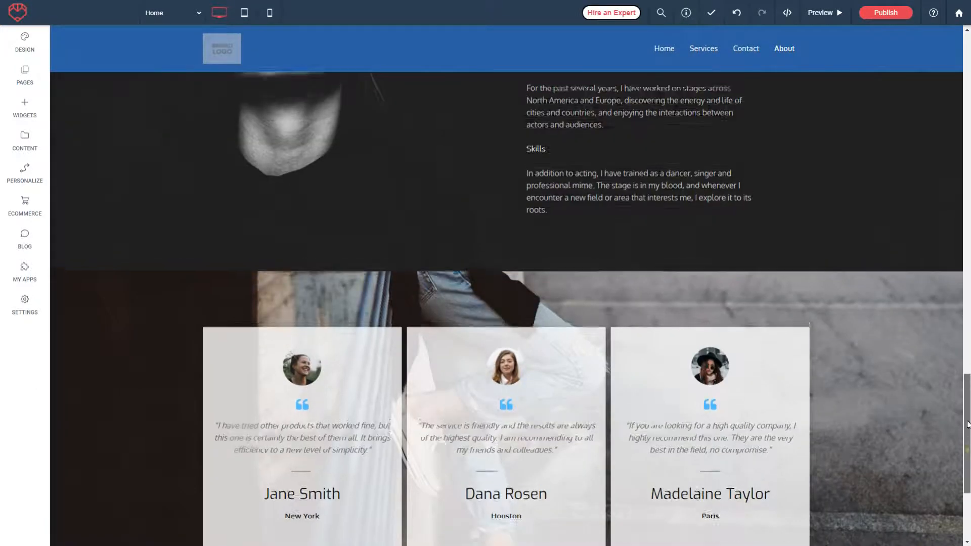
pyautogui.scroll(5, 965, 309)
pyautogui.moveTo(966, 308)
pyautogui.mouseDown()
pyautogui.moveTo(966, 198)
pyautogui.moveTo(968, 321)
pyautogui.mouseUp()
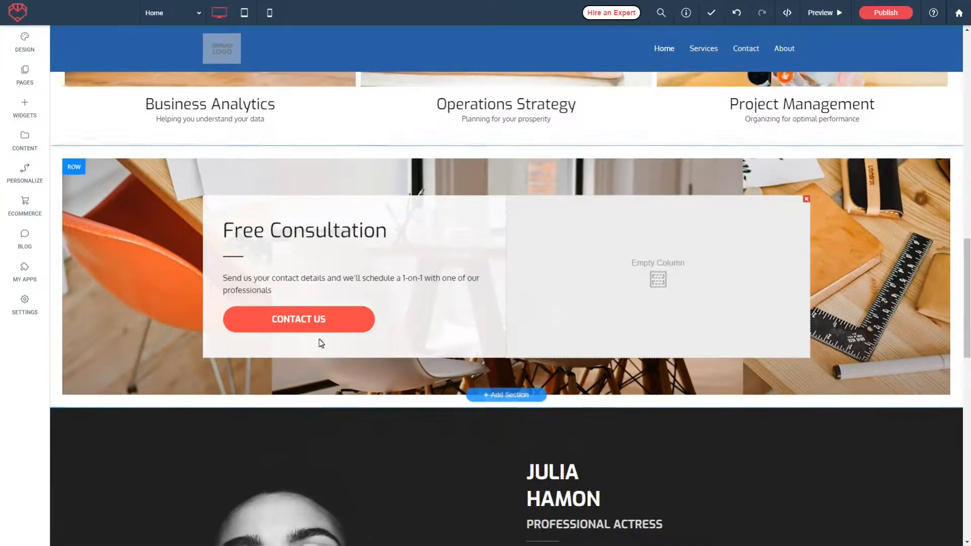
pyautogui.click(822, 13)
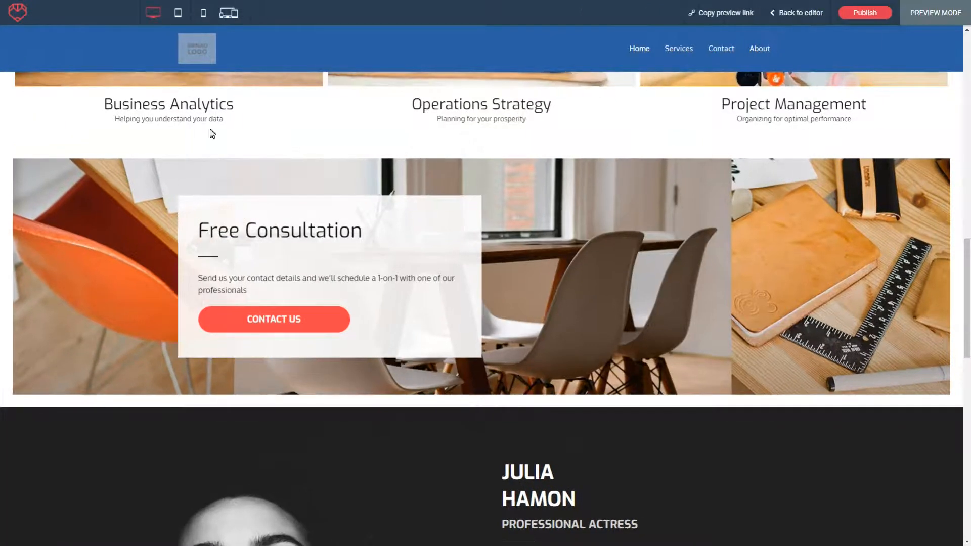
pyautogui.click(272, 323)
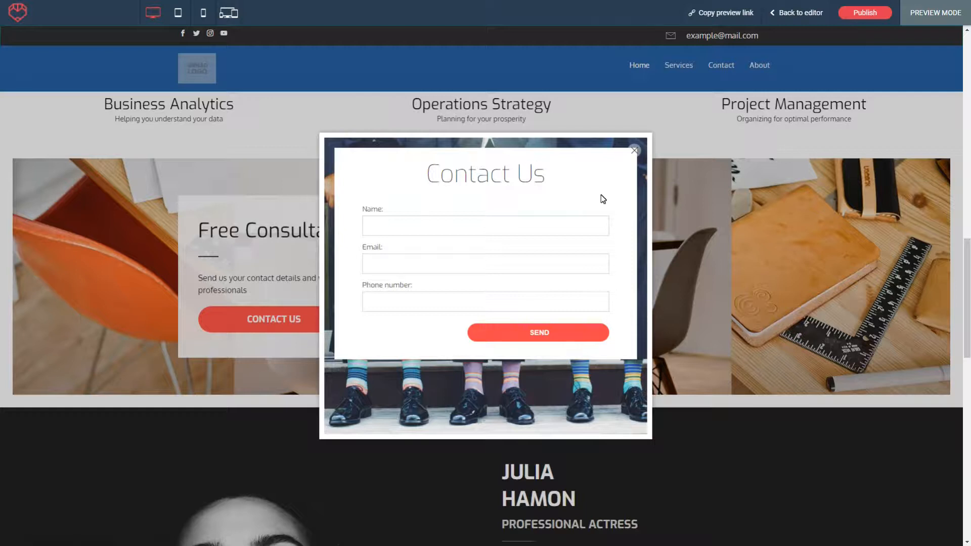
pyautogui.click(634, 150)
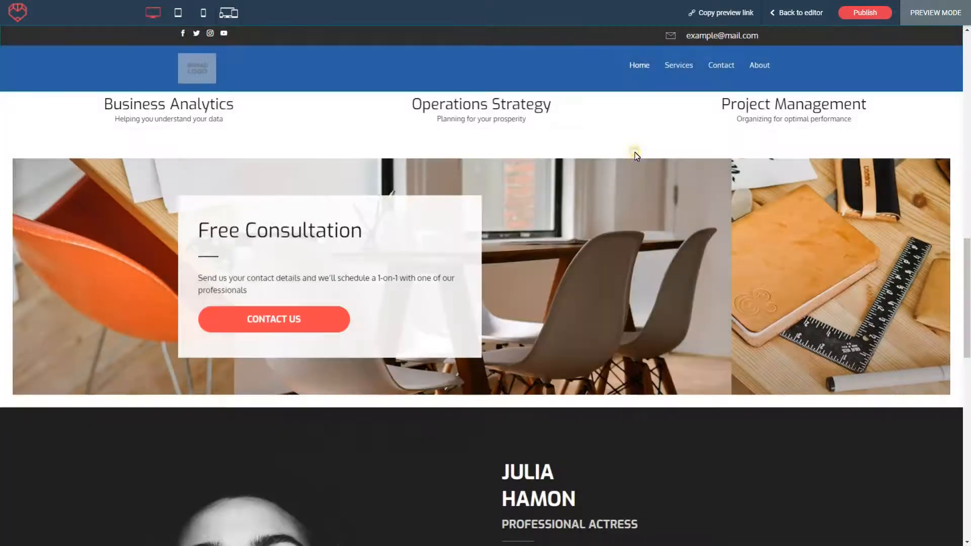
pyautogui.click(284, 326)
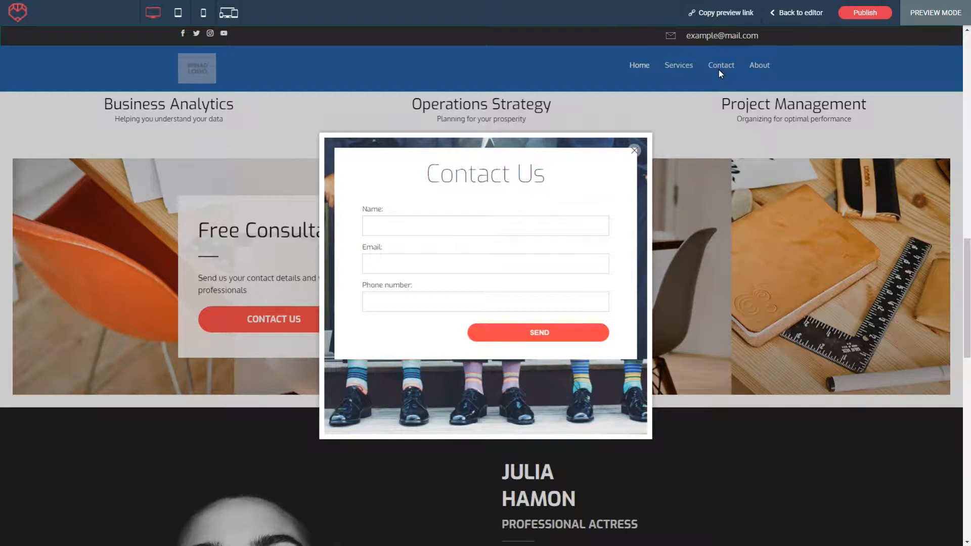
pyautogui.click(634, 151)
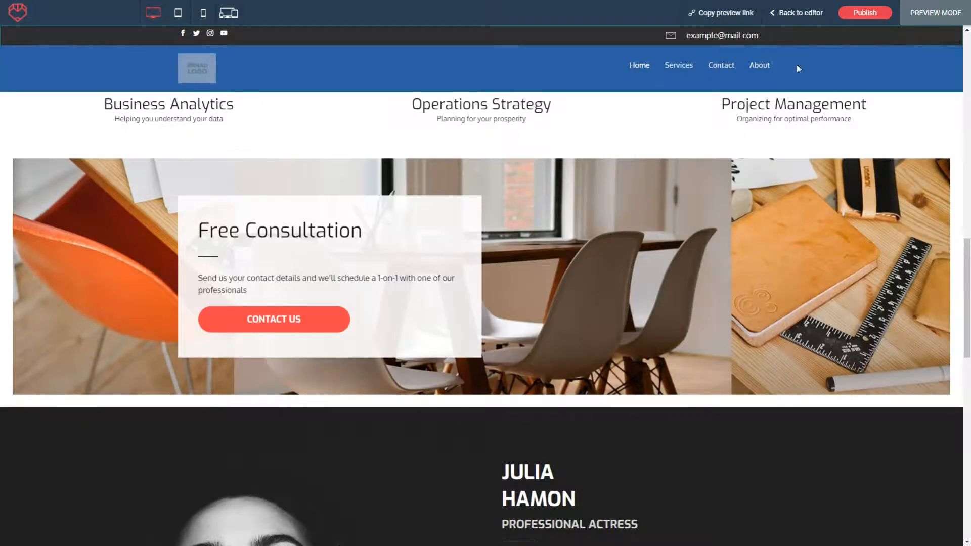
pyautogui.click(804, 13)
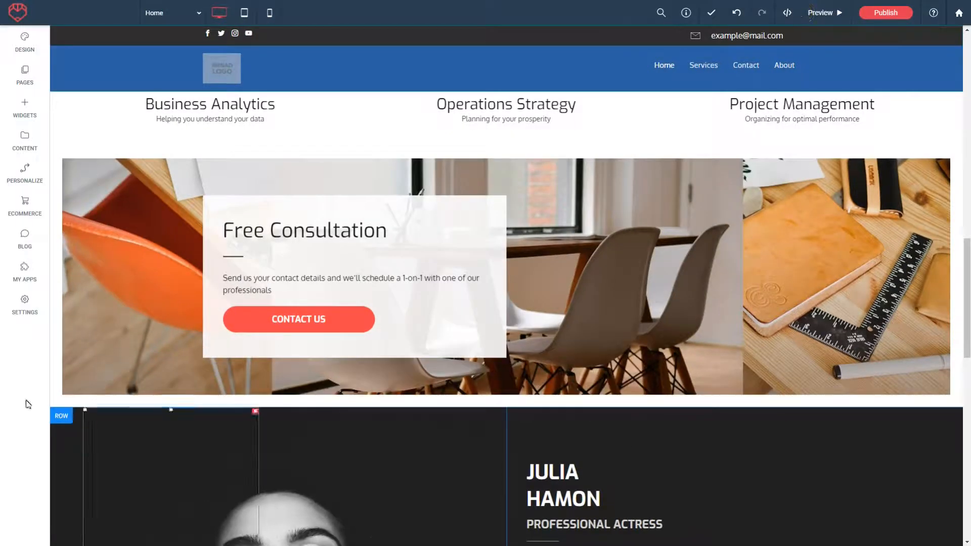
# Add a new popup from the Visit Us template, keeping the name "Visit Us"
pyautogui.click(25, 79)
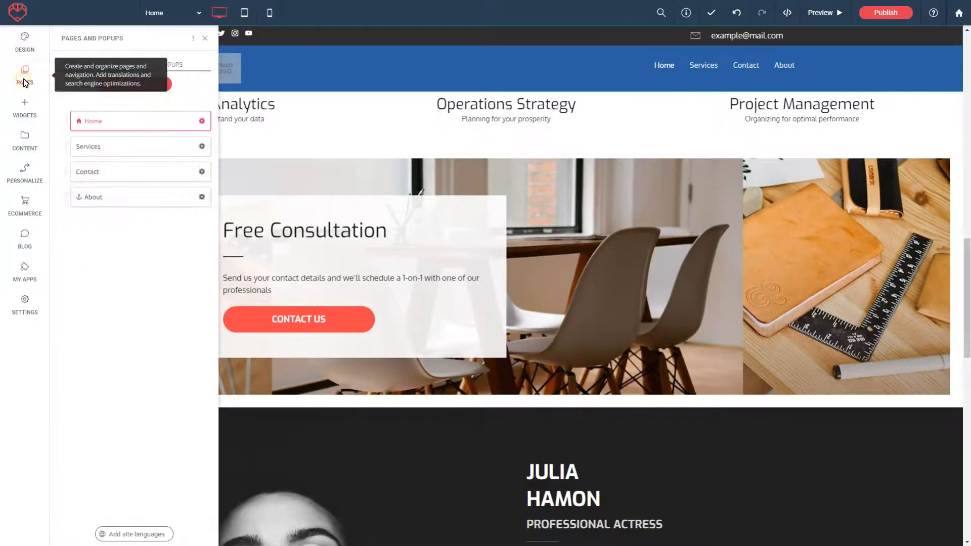
pyautogui.click(173, 68)
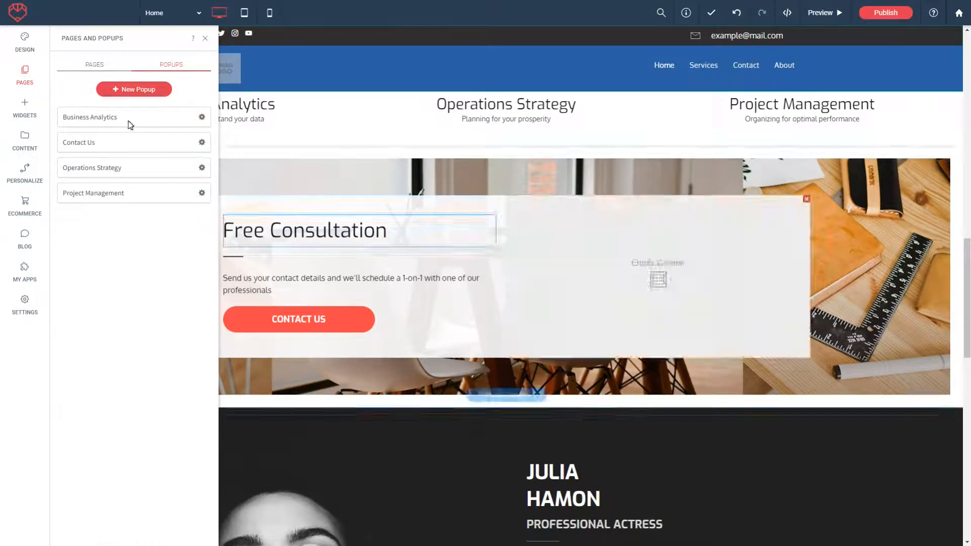
pyautogui.click(140, 91)
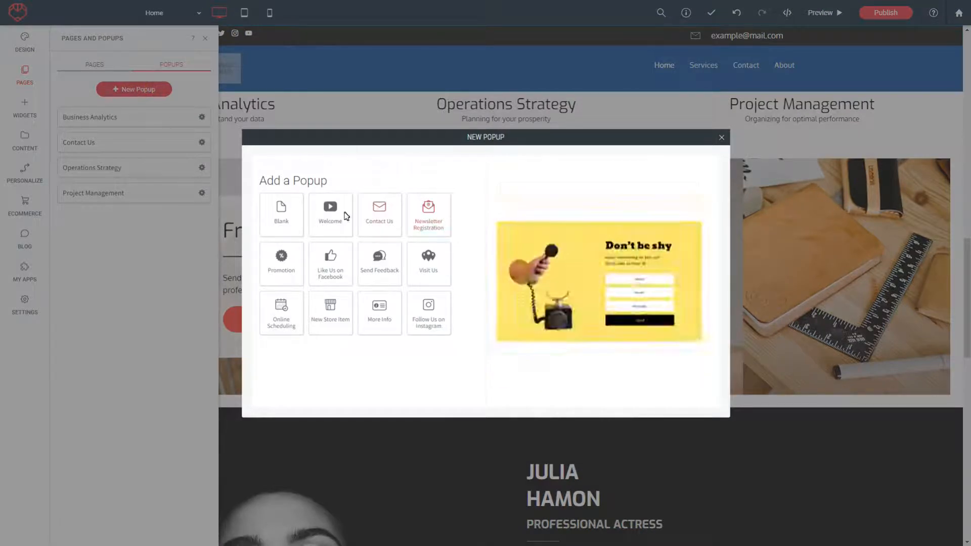
pyautogui.click(427, 266)
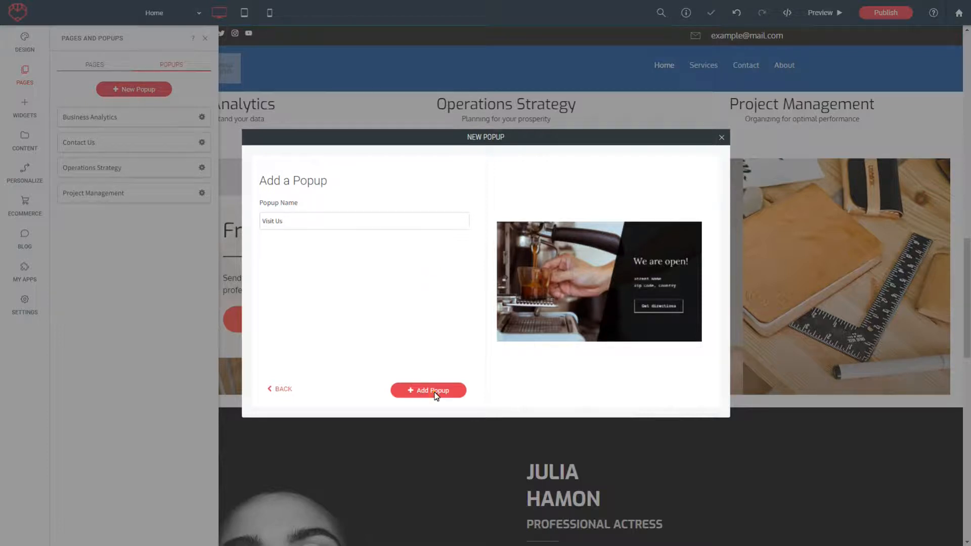
pyautogui.click(436, 394)
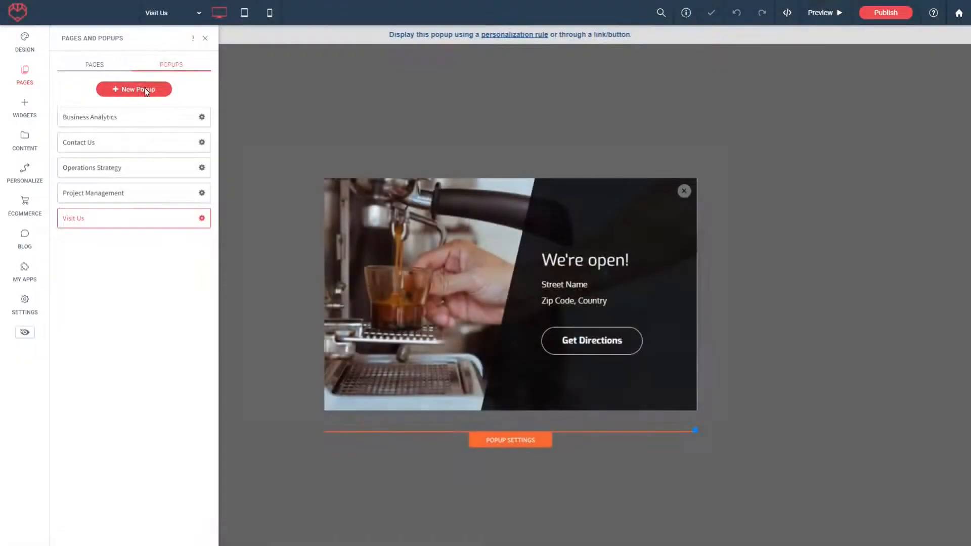
# Add another popup from the Promotion template, keeping the name "Promotion"
pyautogui.click(146, 90)
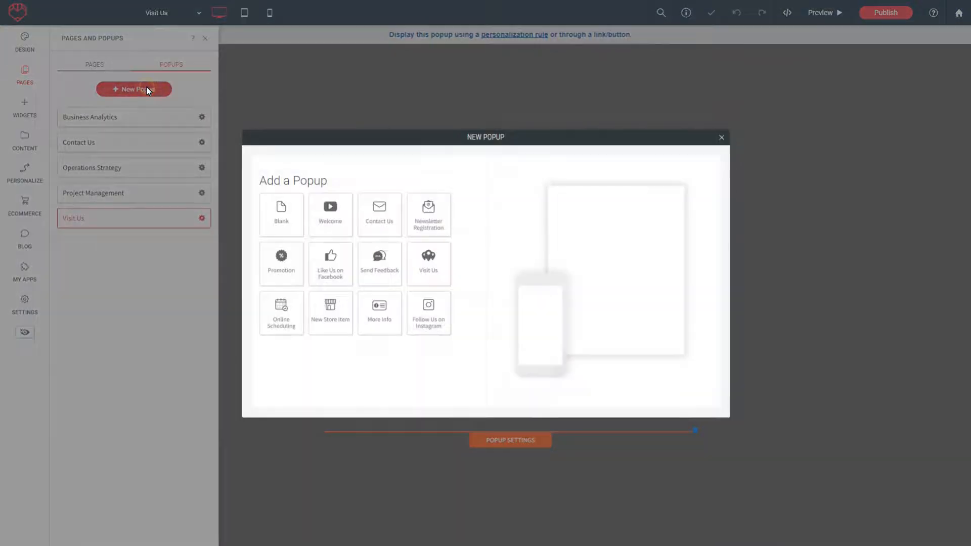
pyautogui.click(281, 256)
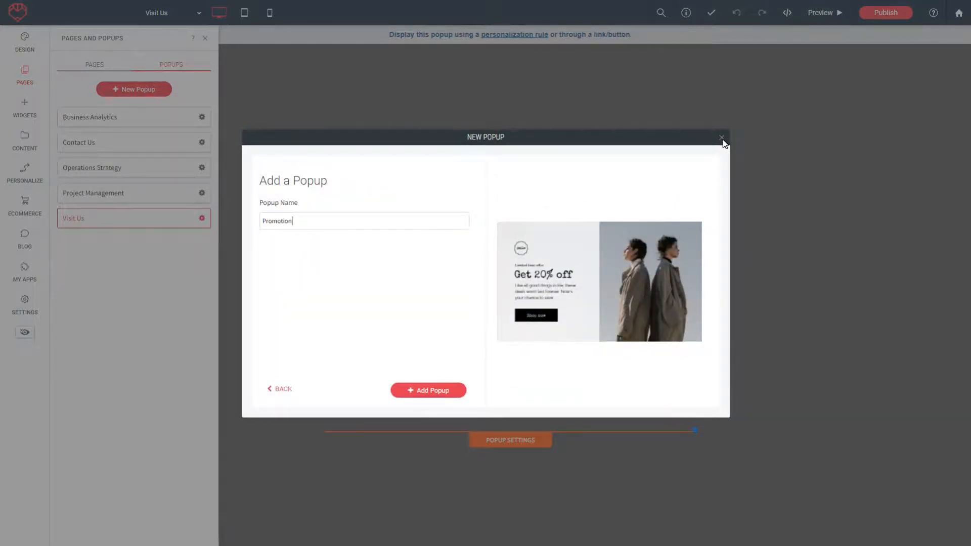
pyautogui.click(436, 396)
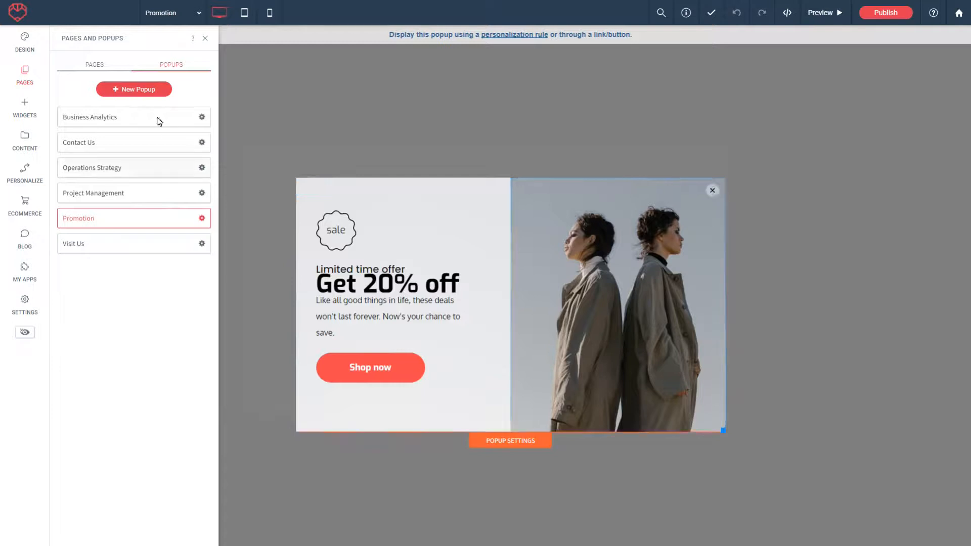
# Return to the Home page and open the Free Consultation row's Contact Us button content to review its popup link options
pyautogui.click(88, 67)
pyautogui.click(93, 126)
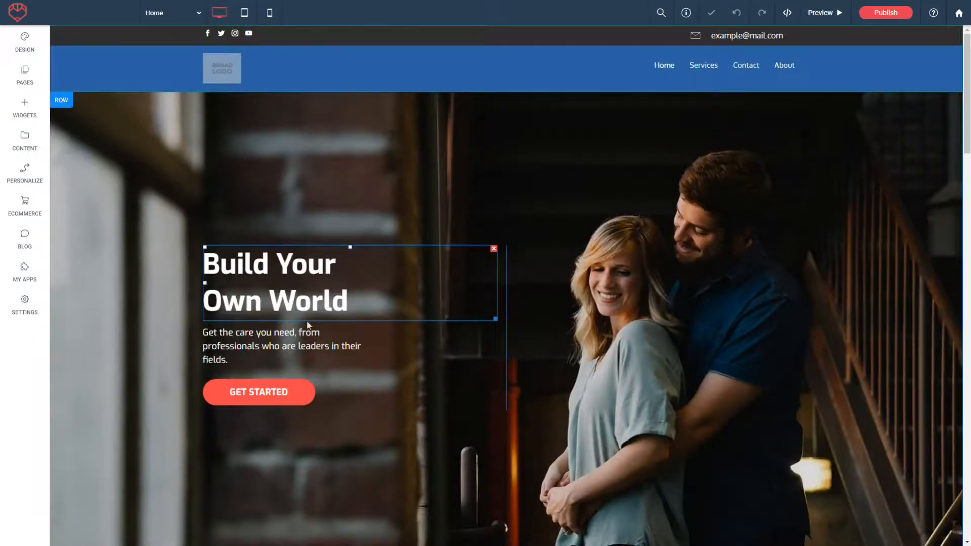
pyautogui.scroll(-20, 389, 333)
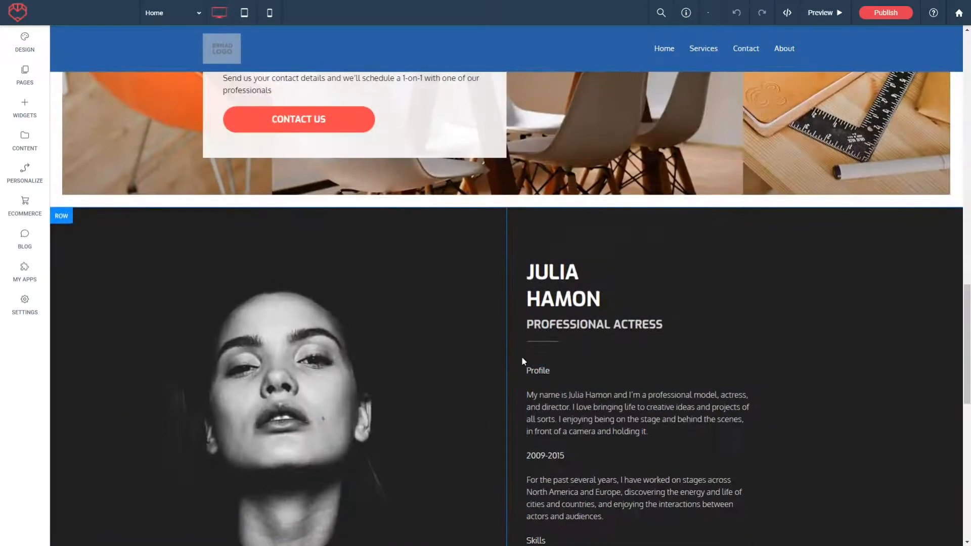
pyautogui.scroll(5, 522, 362)
pyautogui.click(333, 362)
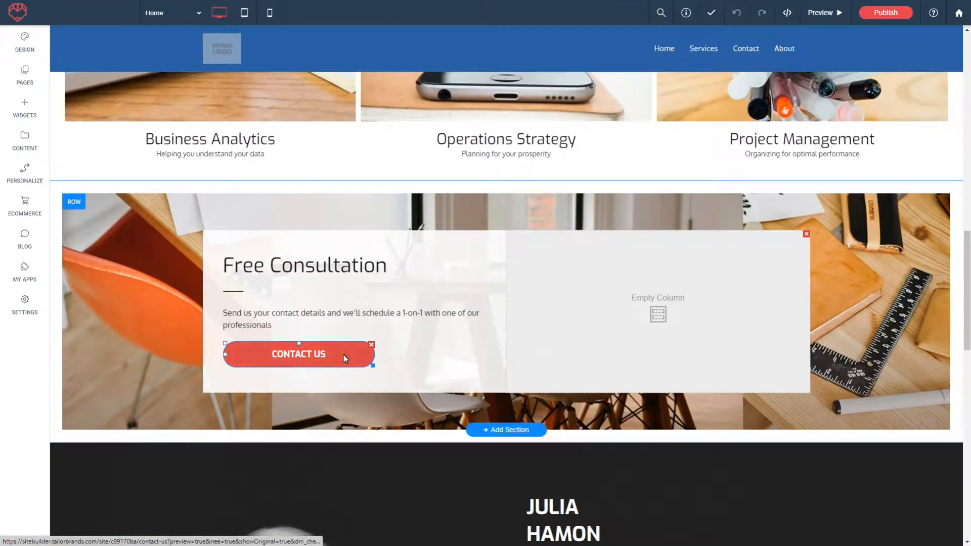
pyautogui.click(344, 358)
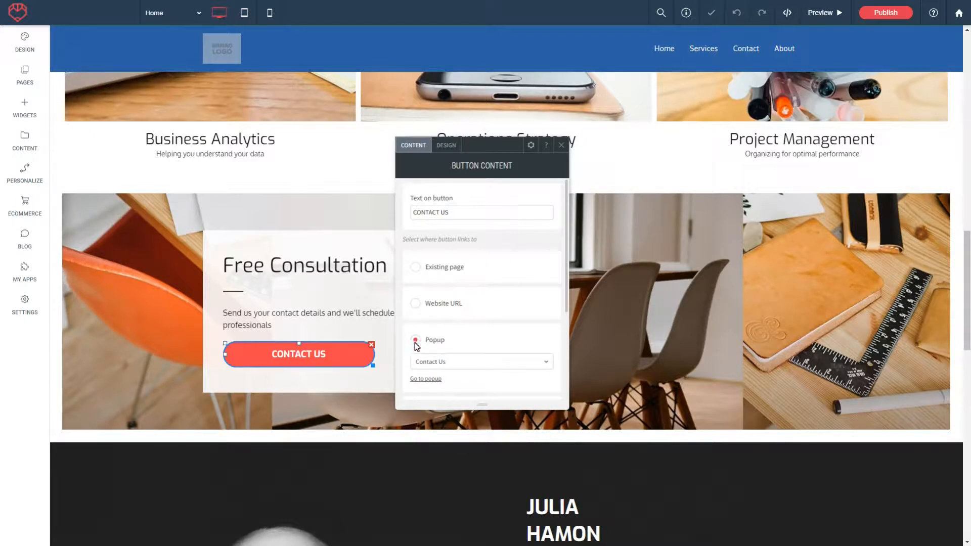
pyautogui.scroll(-3, 556, 329)
pyautogui.click(465, 262)
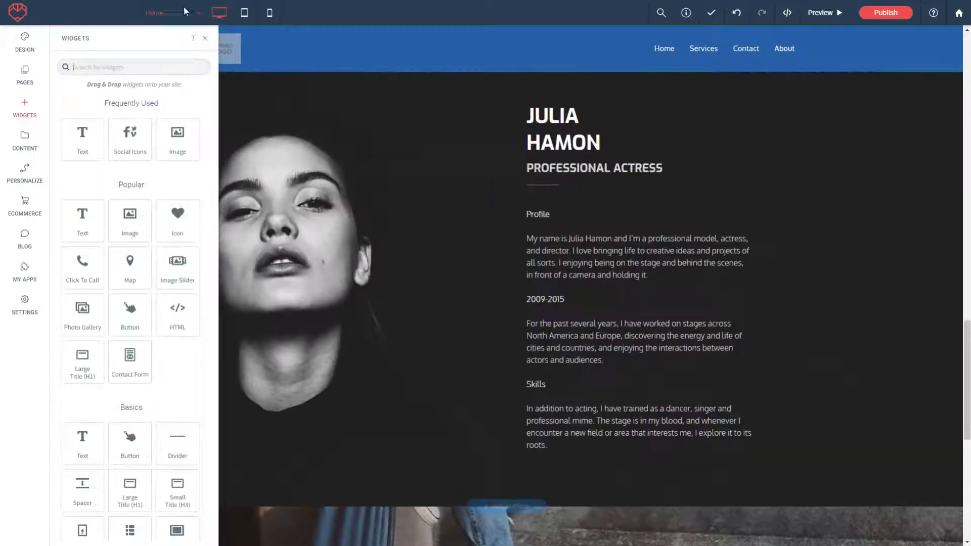
pyautogui.click(205, 38)
pyautogui.scroll(5, 947, 320)
pyautogui.click(591, 371)
pyautogui.scroll(5, 590, 372)
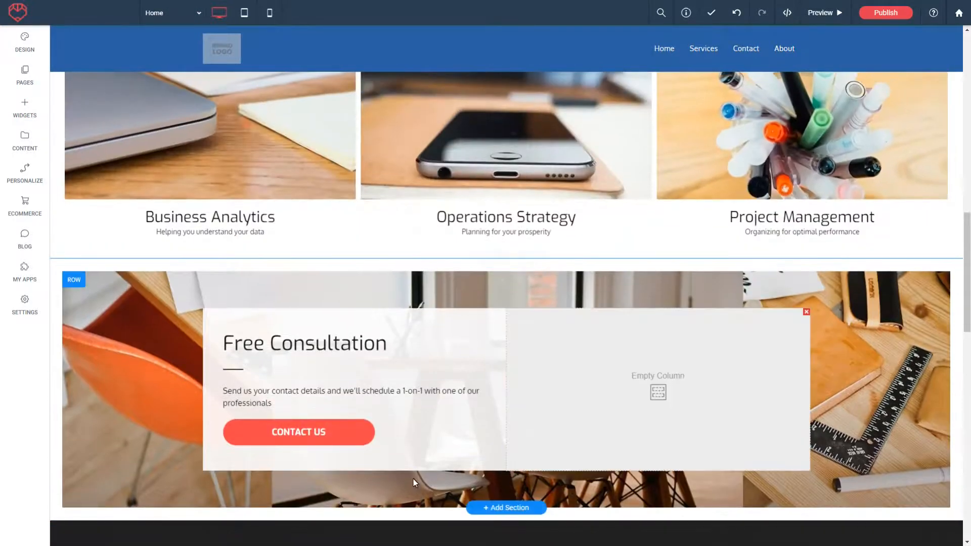
pyautogui.click(292, 440)
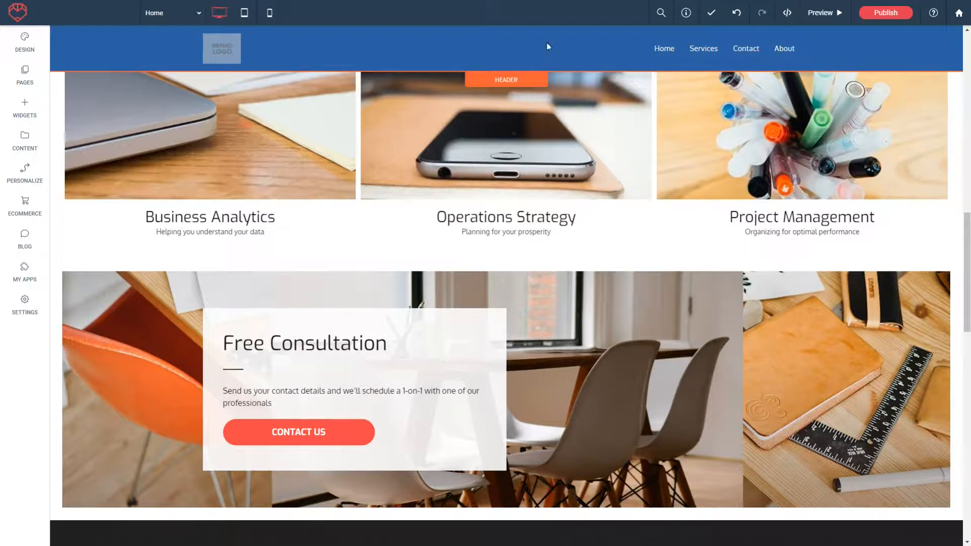
# Add an item to the header navigation links that opens the Promotion popup, and close the navigation settings
pyautogui.scroll(10, 606, 56)
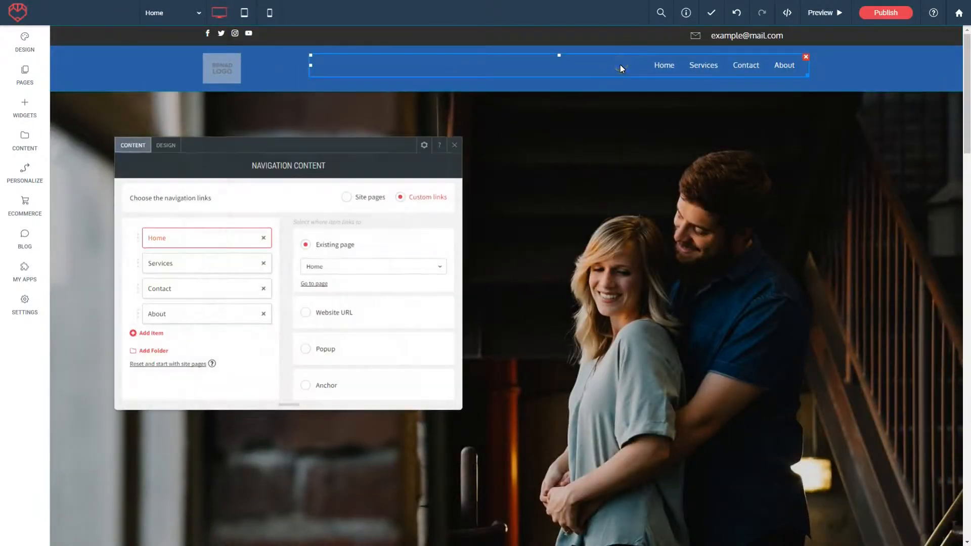
pyautogui.click(148, 333)
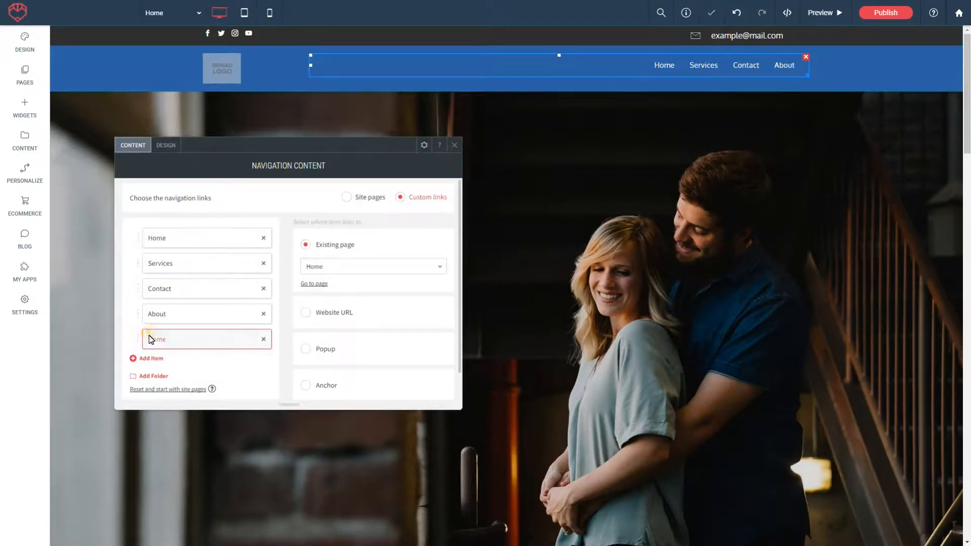
pyautogui.click(305, 349)
pyautogui.scroll(-1, 395, 253)
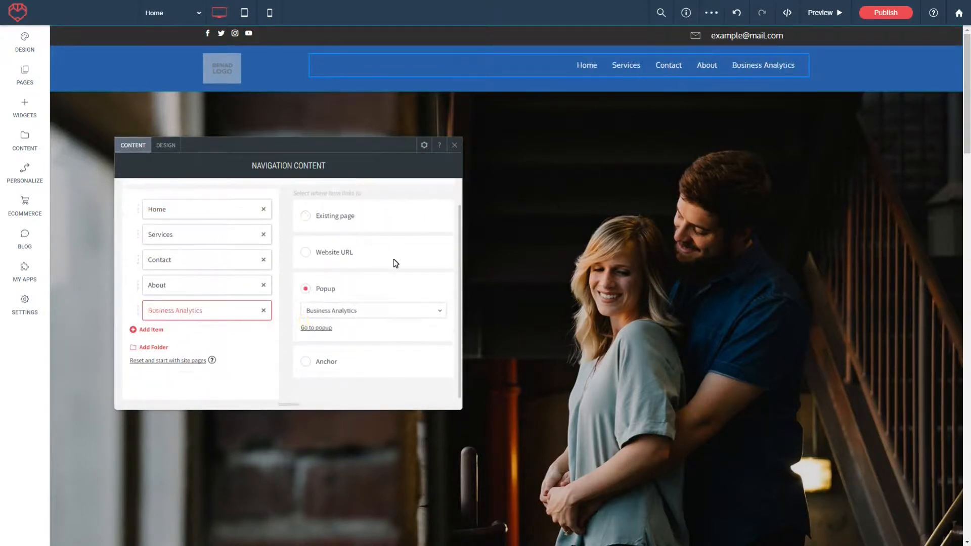
pyautogui.click(389, 315)
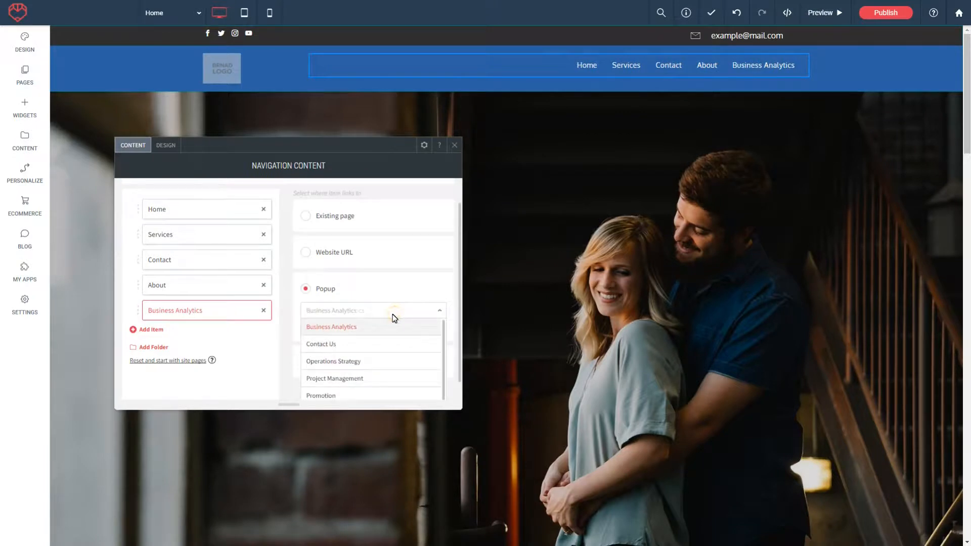
pyautogui.click(336, 393)
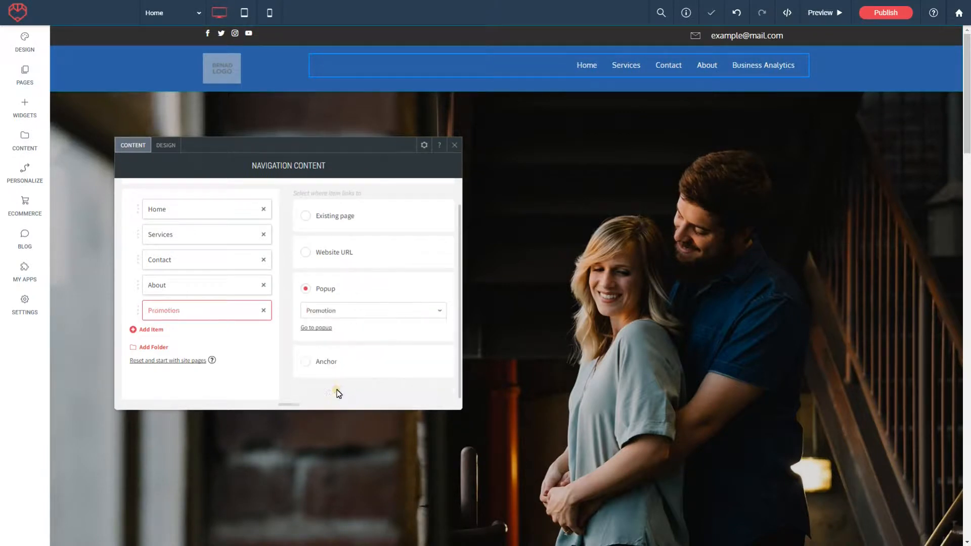
pyautogui.click(453, 146)
# Preview the site, test the Promotion item in the header navigation, and return to the editor
pyautogui.click(821, 12)
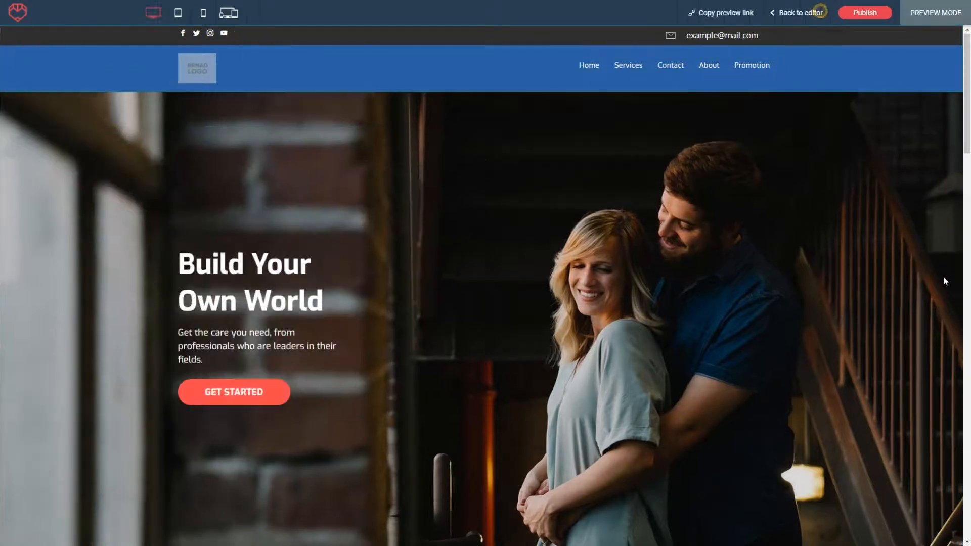
pyautogui.click(752, 67)
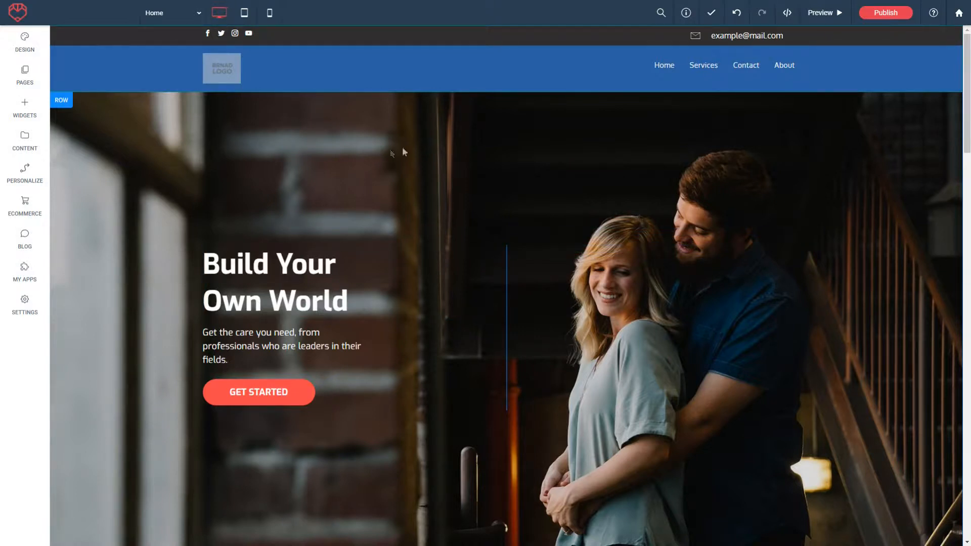
pyautogui.scroll(-1, 968, 77)
pyautogui.moveTo(968, 77); pyautogui.dragTo(968, 46)
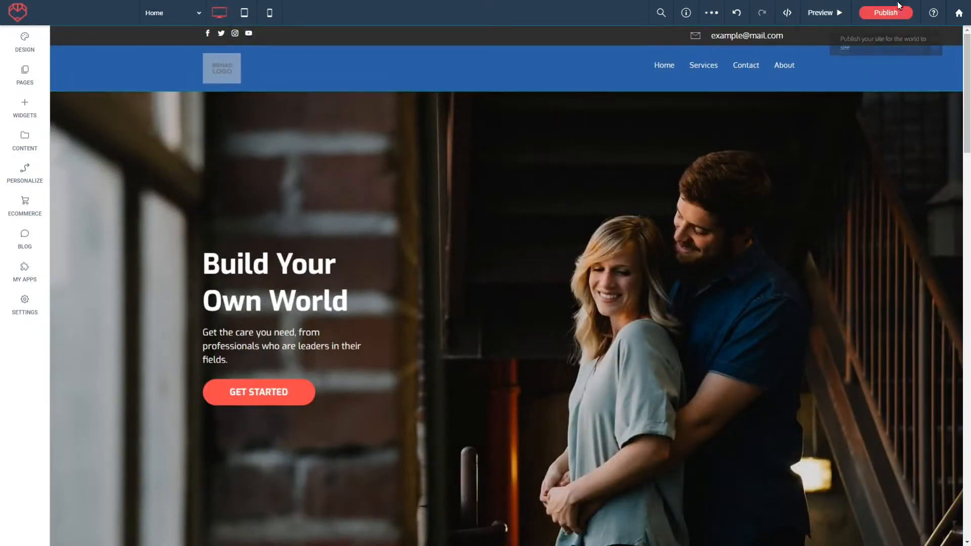
# Start publishing the site and open the plans page to view the Basic, Standard and Premium plans
pyautogui.click(883, 15)
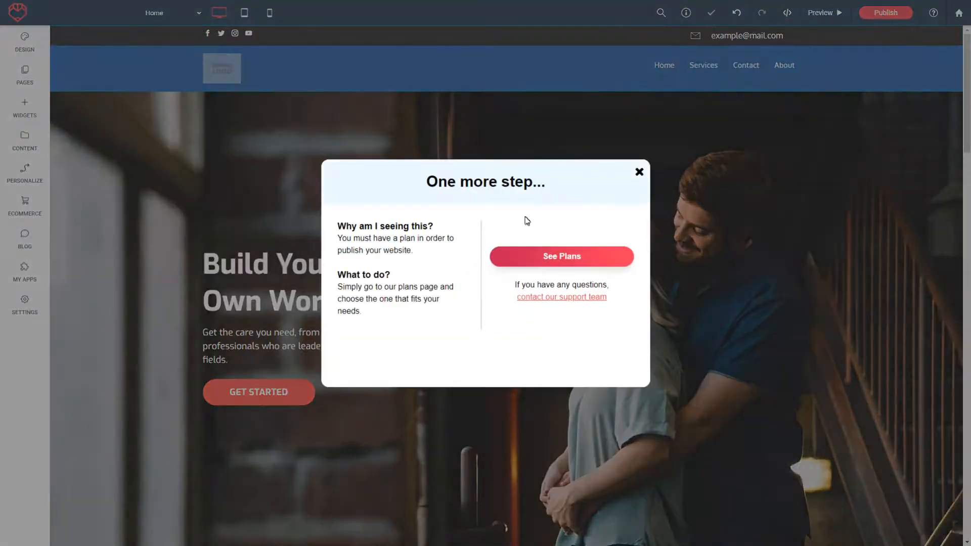
pyautogui.click(560, 258)
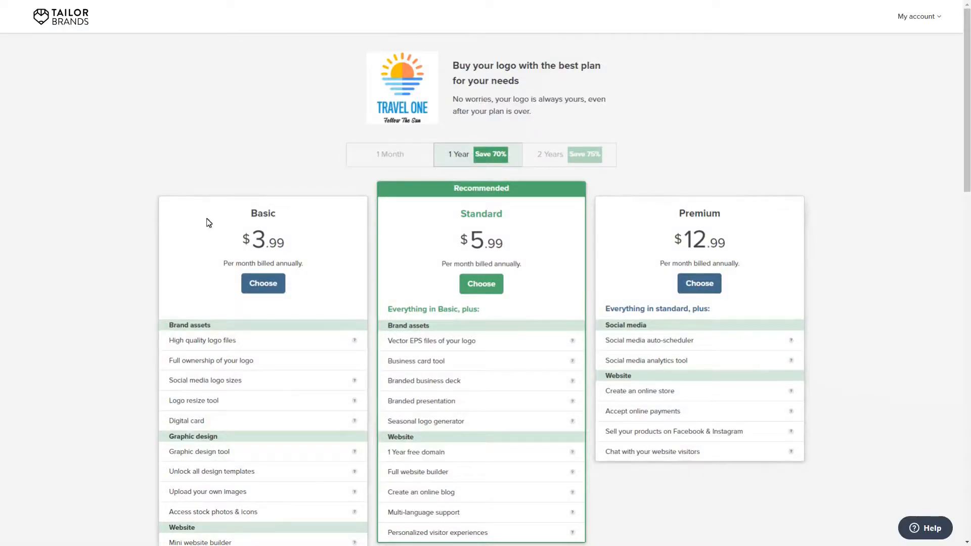
pyautogui.moveTo(966, 155); pyautogui.dragTo(966, 186)
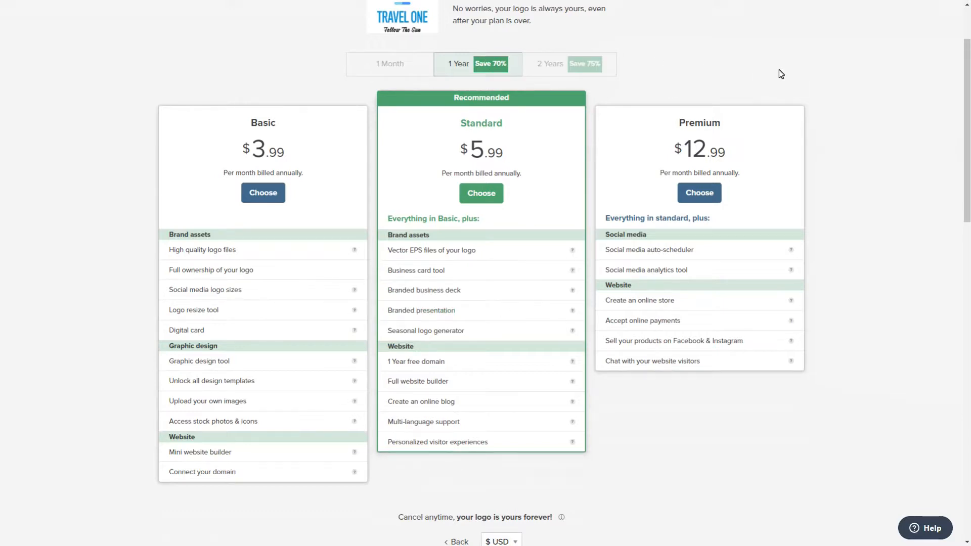
# Compare the plan prices for the 1 Month, 1 Year and 2 Years billing periods
pyautogui.click(387, 66)
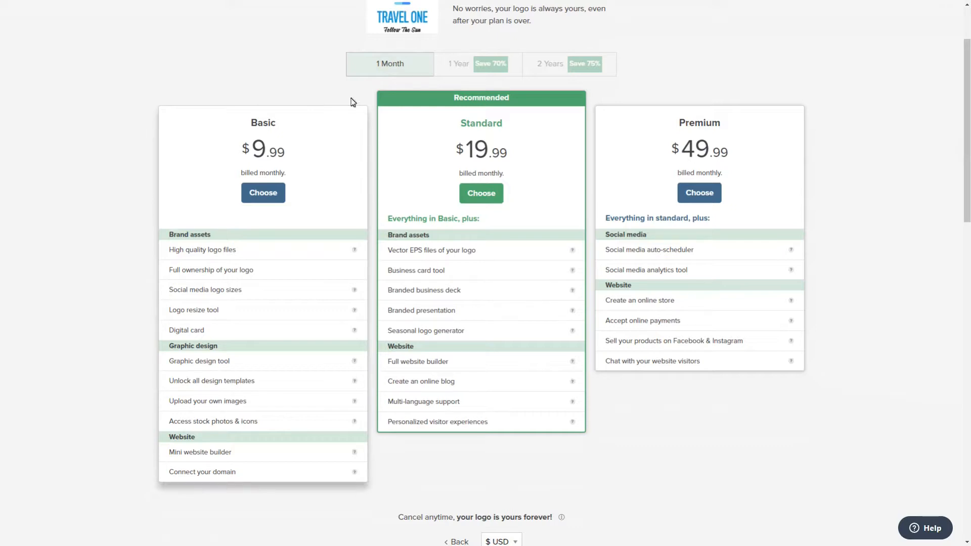
pyautogui.click(490, 70)
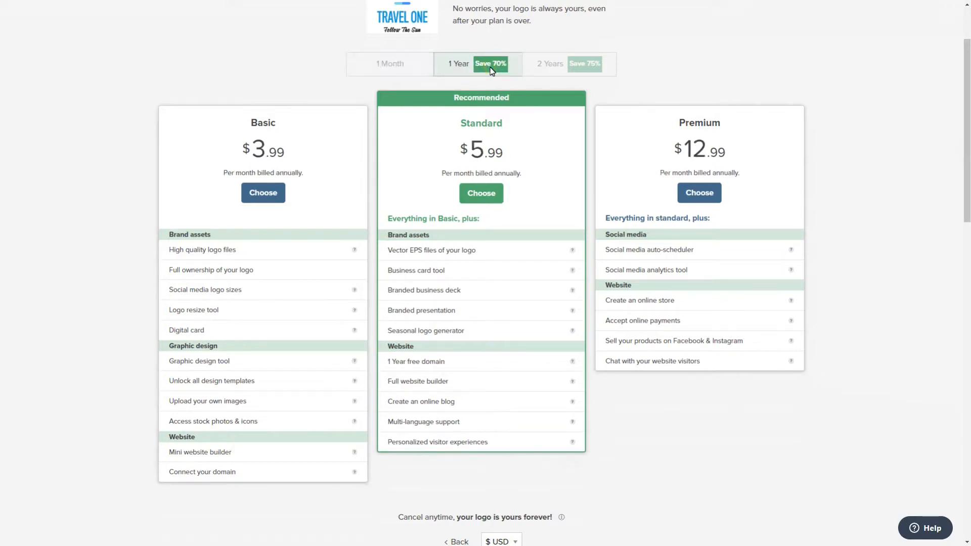
pyautogui.click(573, 70)
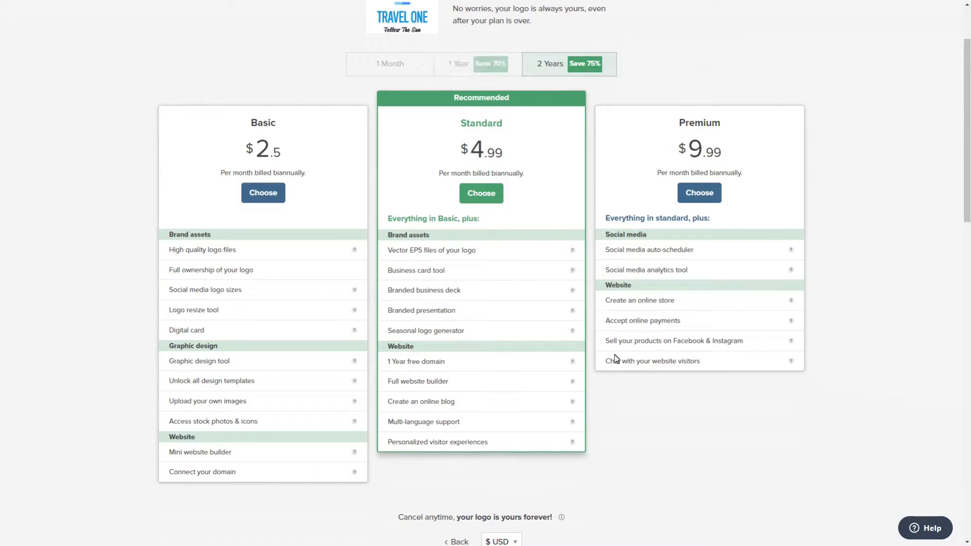
# Show the plan prices in GBP and set the billing period to 1 Year
pyautogui.scroll(-2, 728, 383)
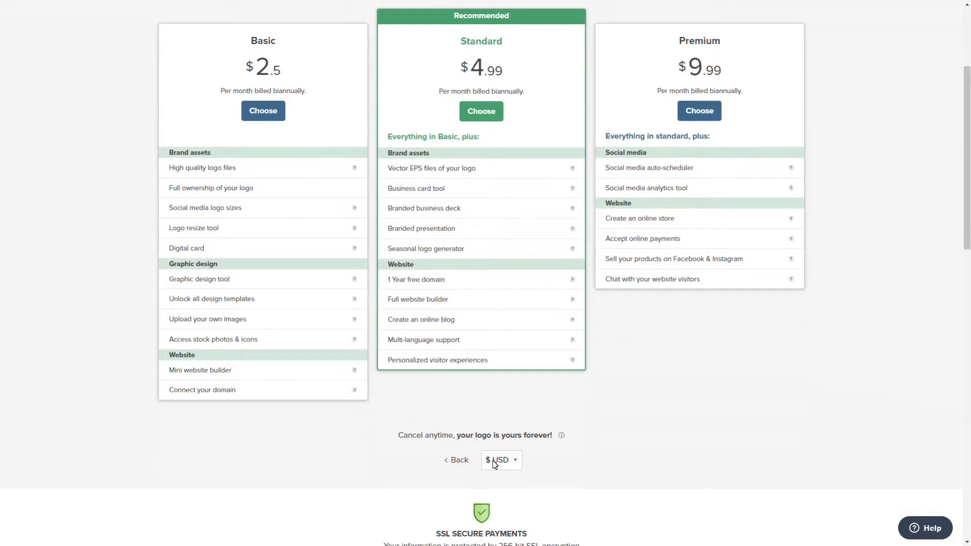
pyautogui.click(515, 464)
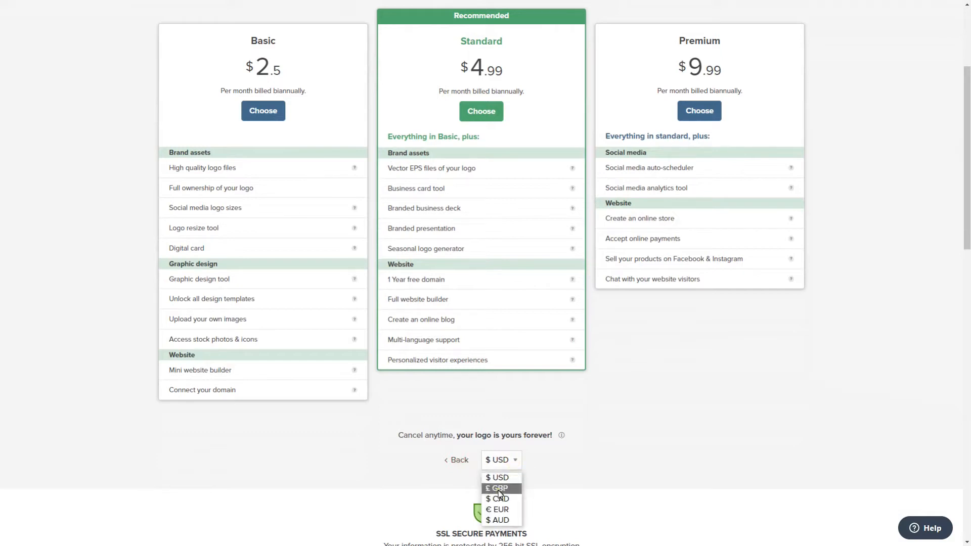
pyautogui.click(498, 486)
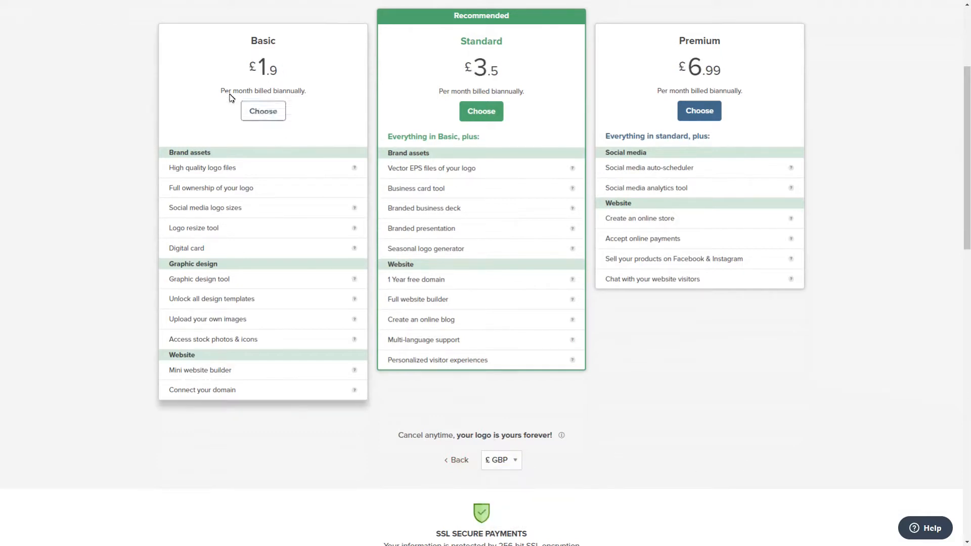
pyautogui.scroll(4, 684, 450)
pyautogui.click(485, 149)
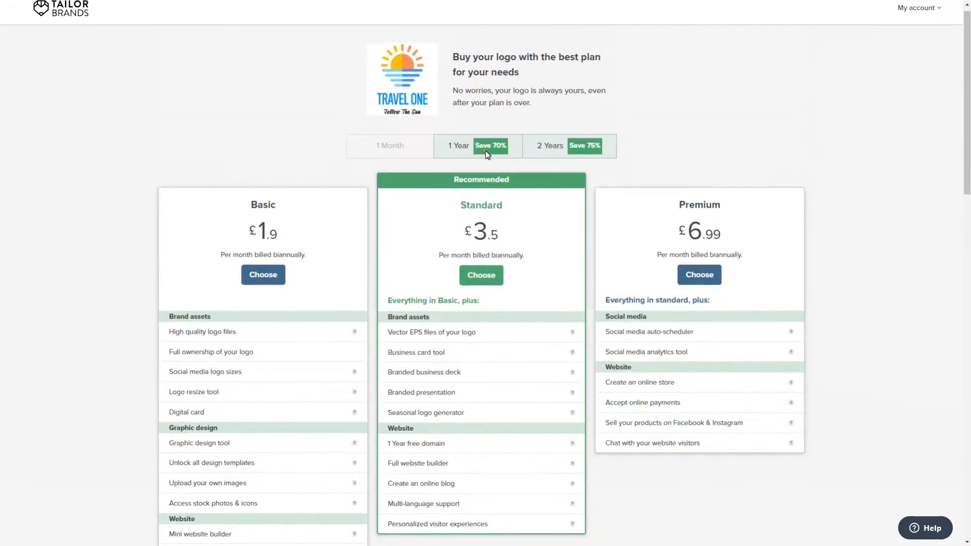
# Check the other currency options without changing the currency, and review the features and prices of the three annual plans
pyautogui.scroll(-4, 815, 444)
pyautogui.click(516, 464)
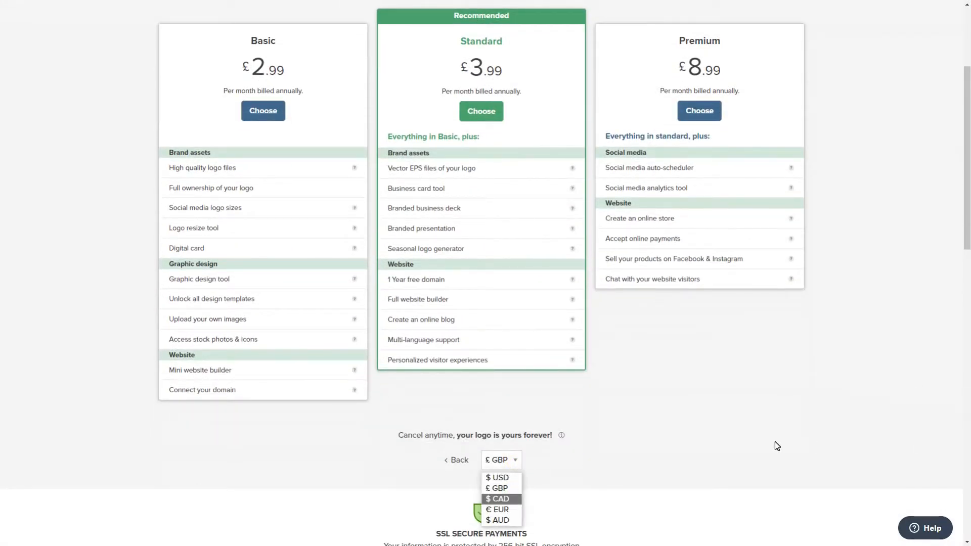
pyautogui.click(817, 443)
pyautogui.scroll(4, 817, 444)
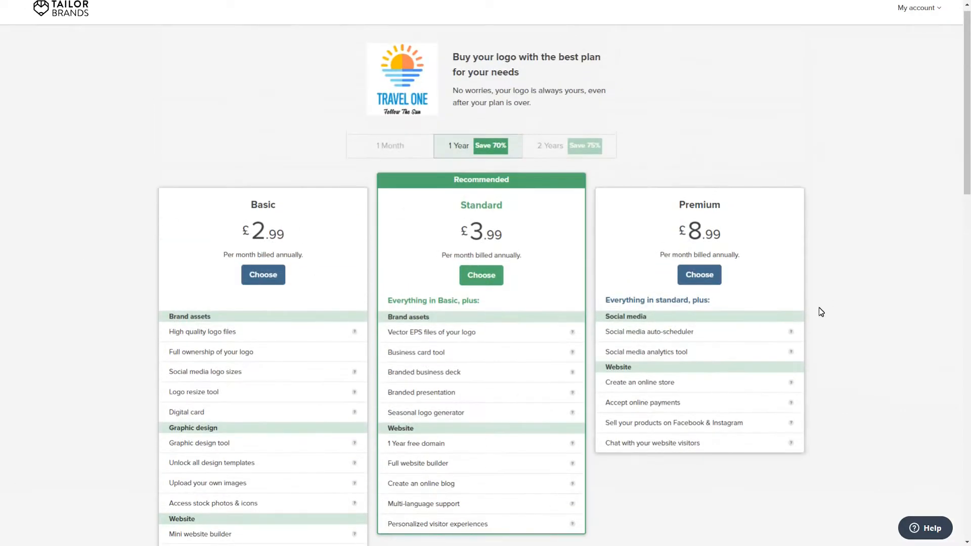
pyautogui.scroll(-2, 818, 307)
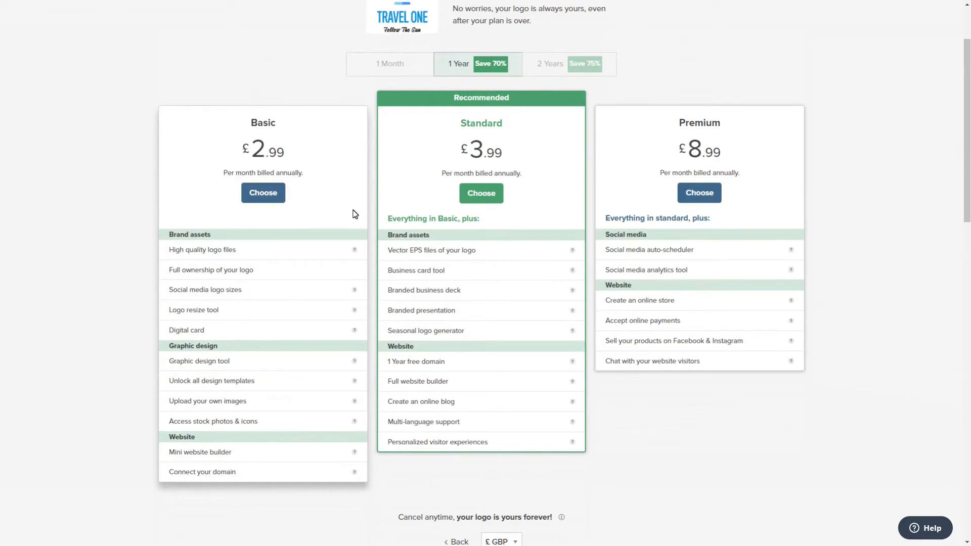
pyautogui.scroll(2, 894, 298)
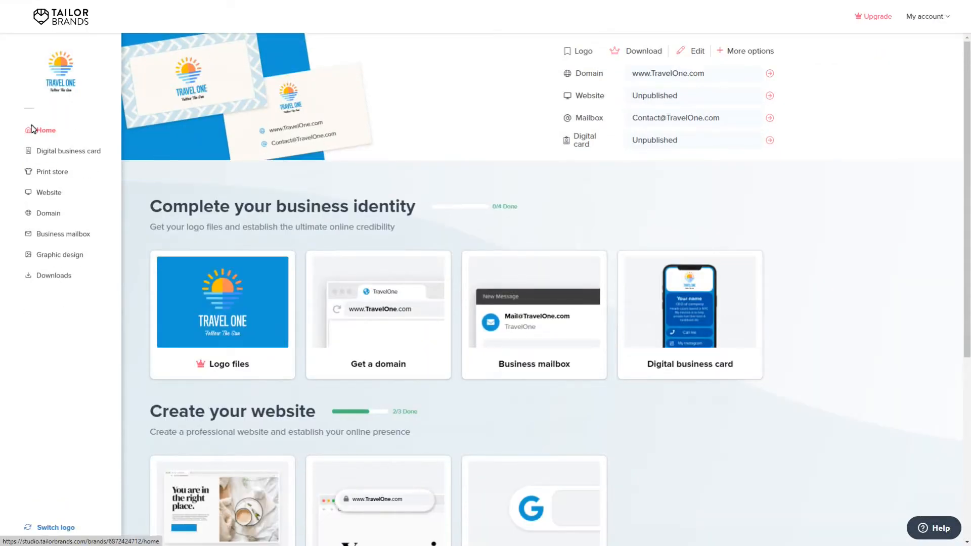
# Start getting a domain for Travel One from the dashboard's business identity section
pyautogui.moveTo(400, 366)
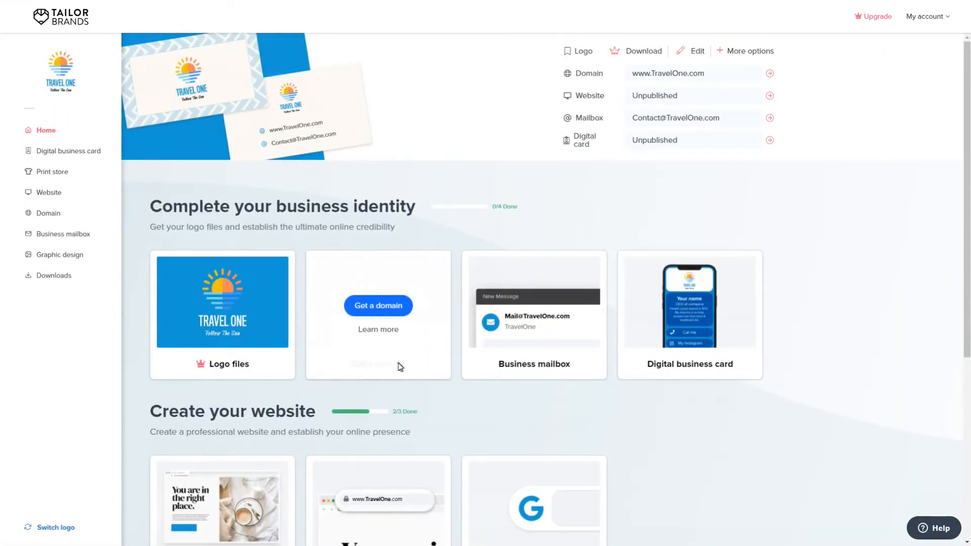
pyautogui.click(375, 308)
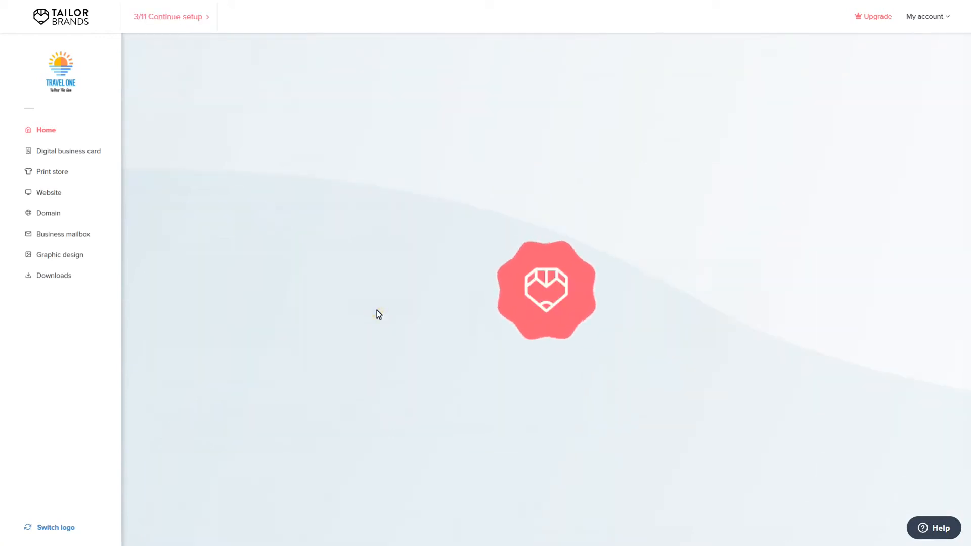